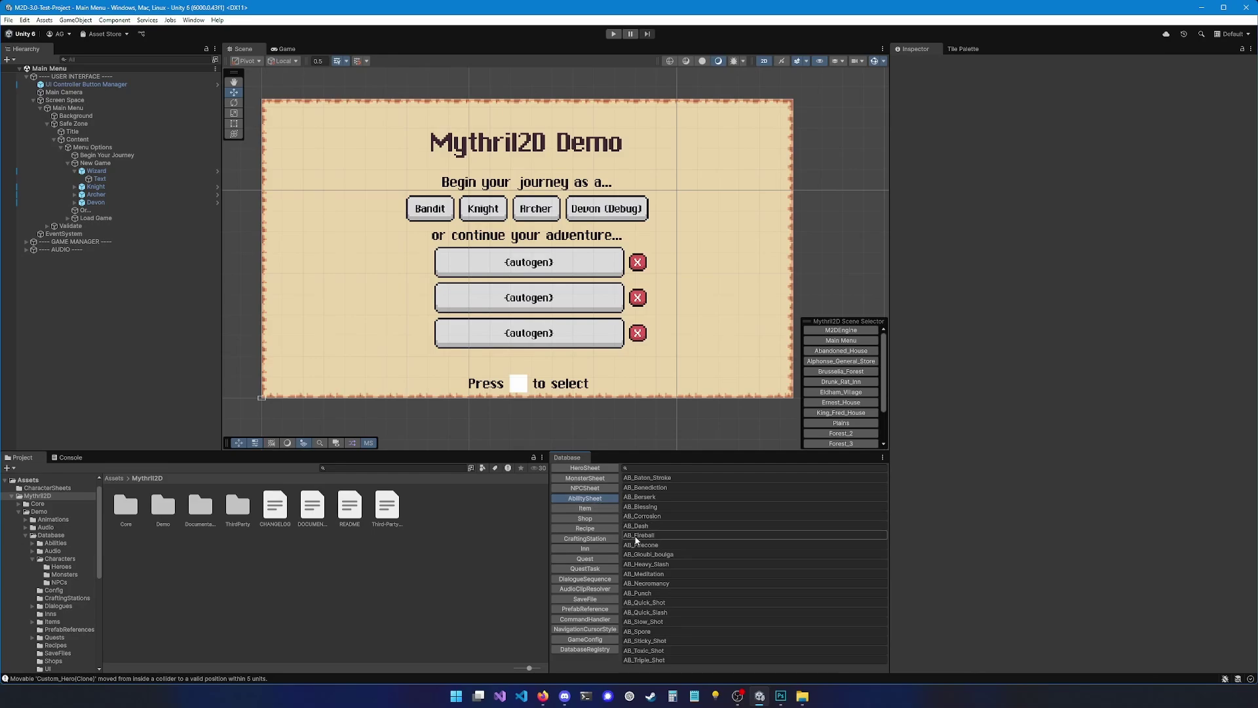
Step: Duplicate AB_Fireball in Abilities/Active and rename the copy AB_Toxic_Spread
left_click(642, 536)
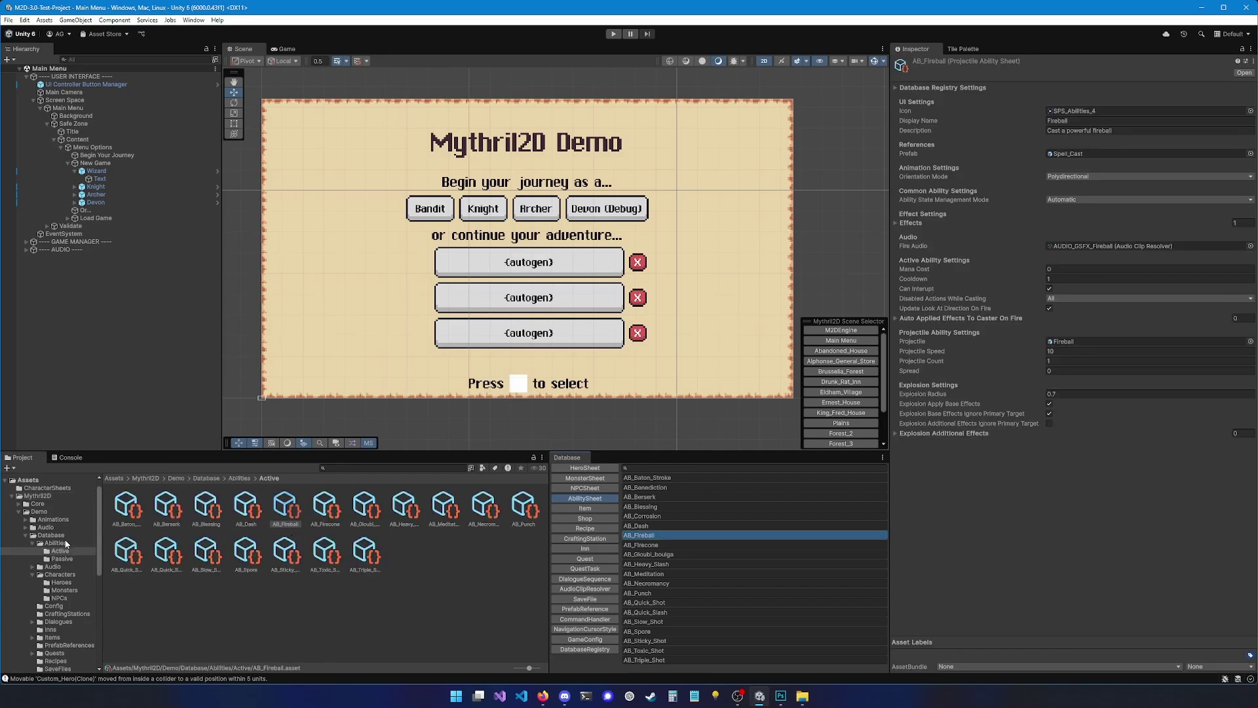
left_click(283, 511)
key("ctrl+d")
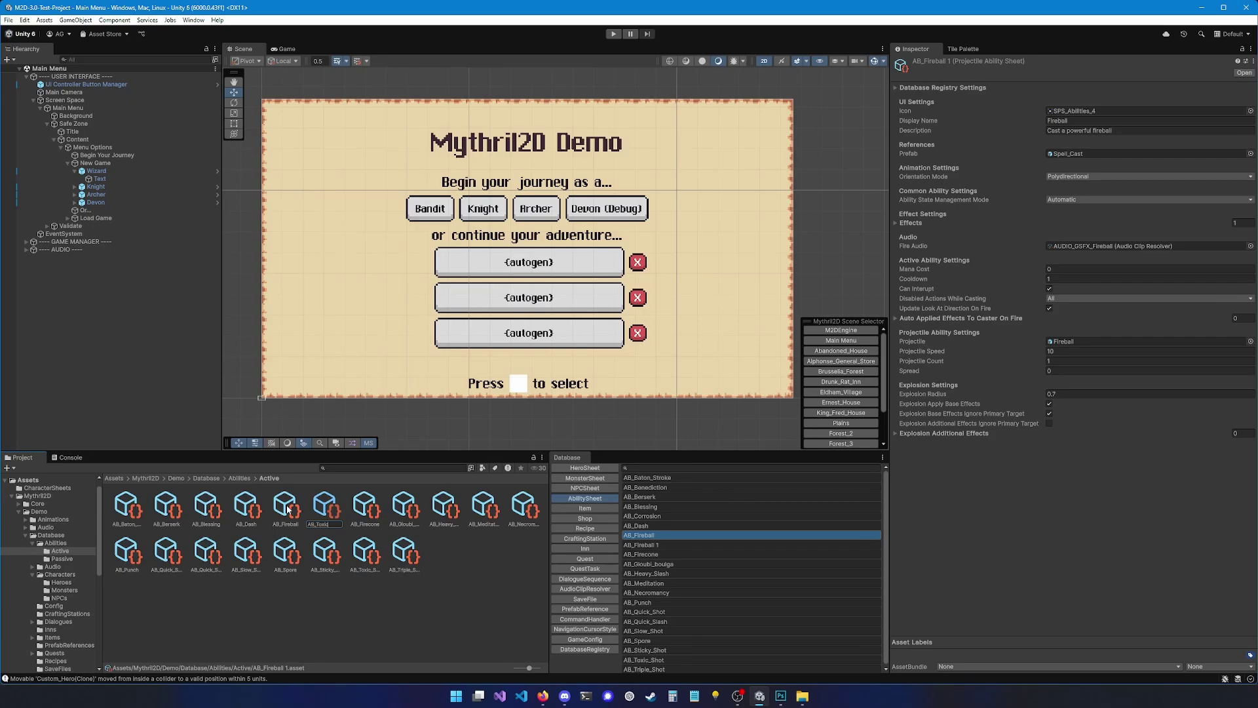
type("AB_Toxic_Spread")
key("Return")
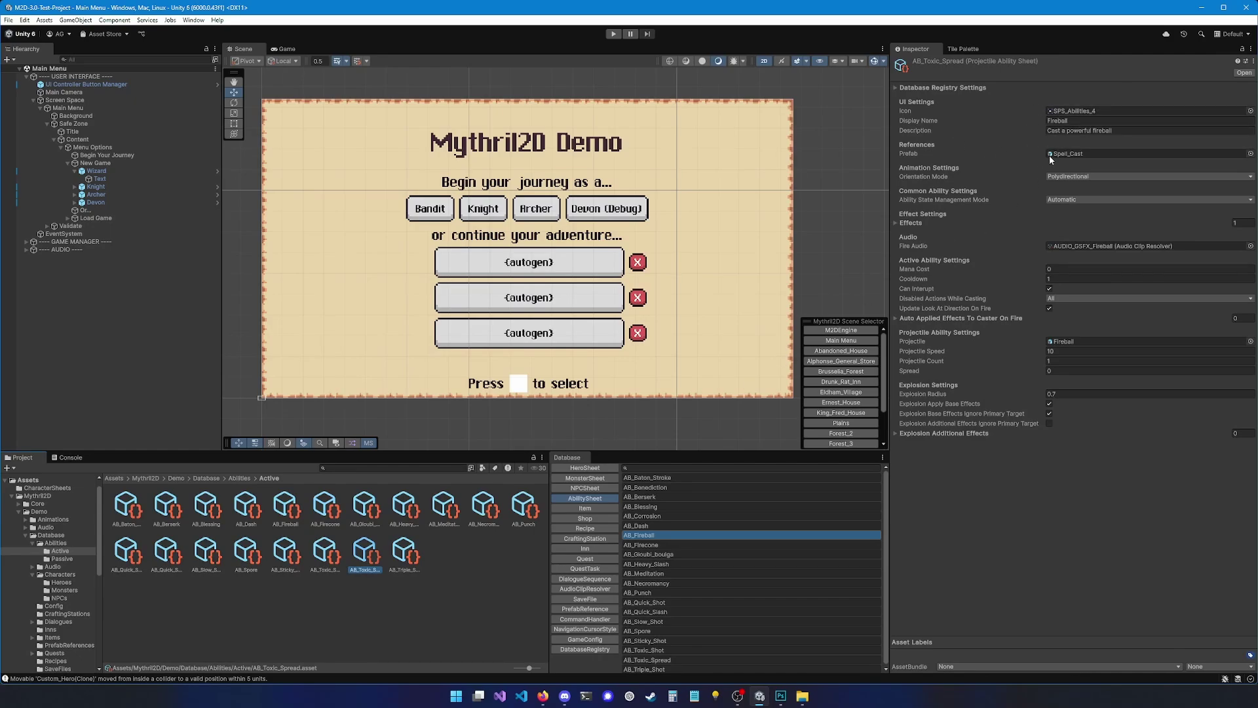
Step: Set Display Name to Toxic Spread, keeping the SPS_Abilities_4 icon sprite
left_click(1053, 121)
type("Toxic Spread")
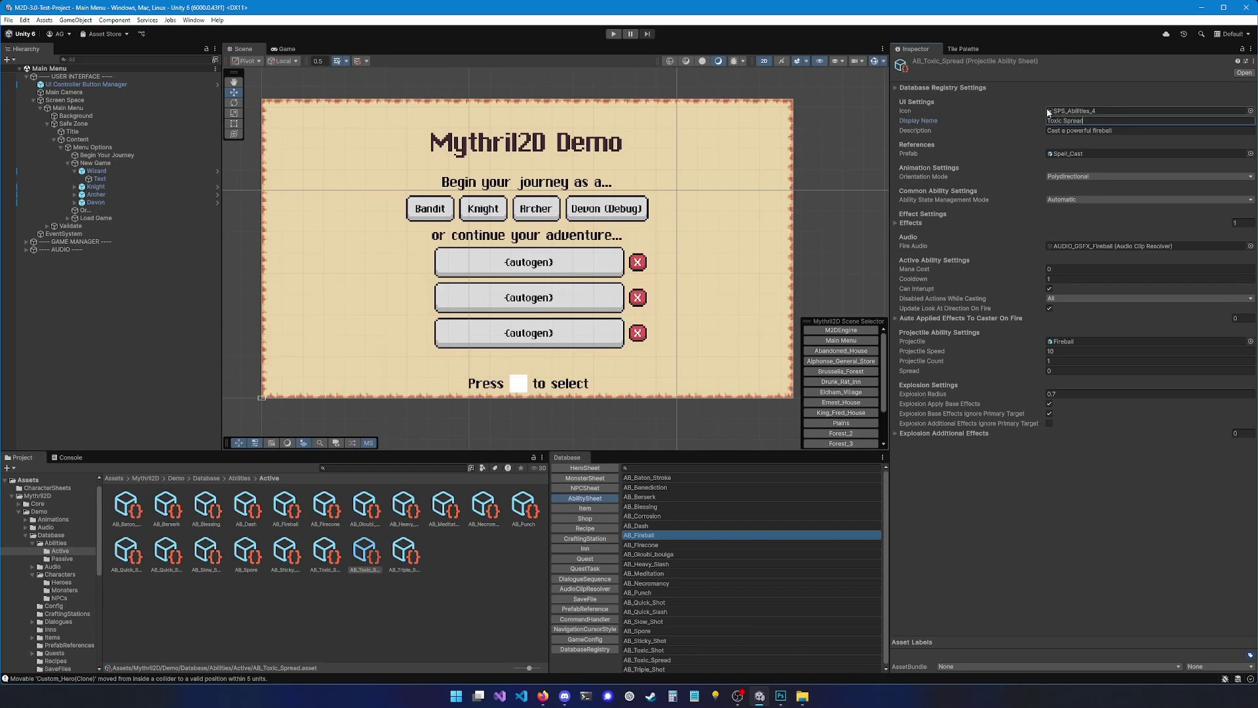
left_click(1250, 110)
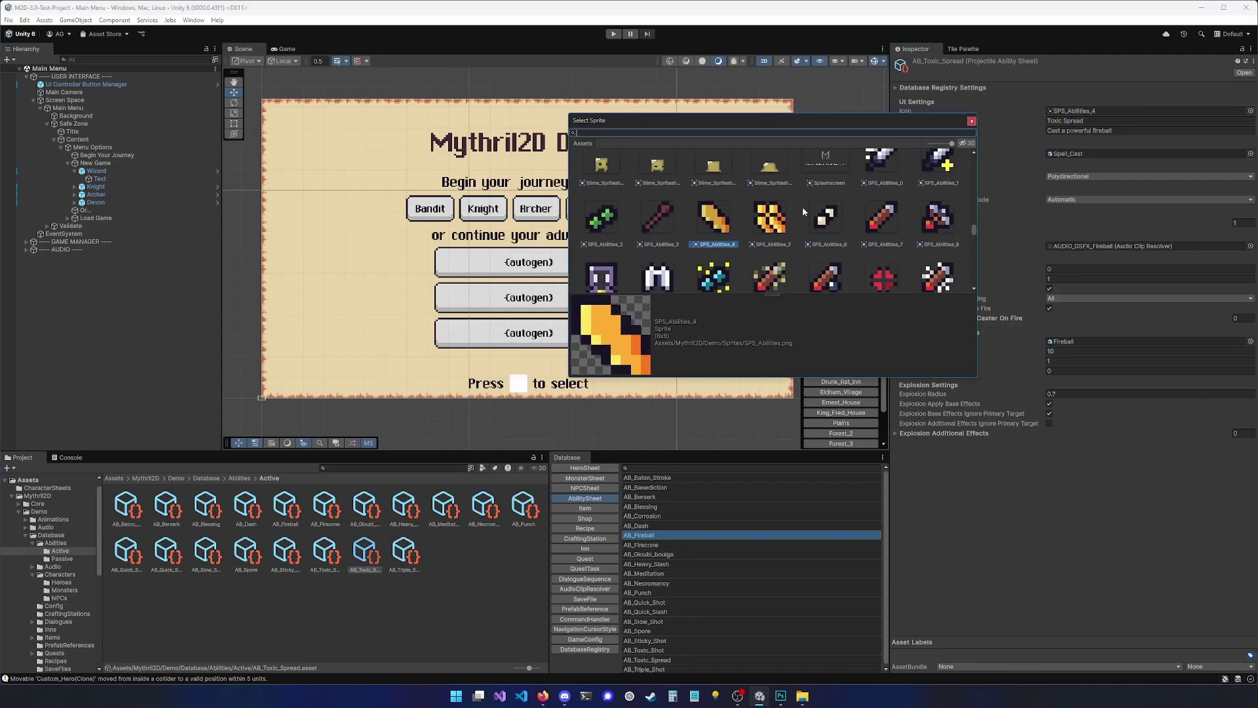
scroll(757, 223, "down", 1)
scroll(757, 223, "up", 2)
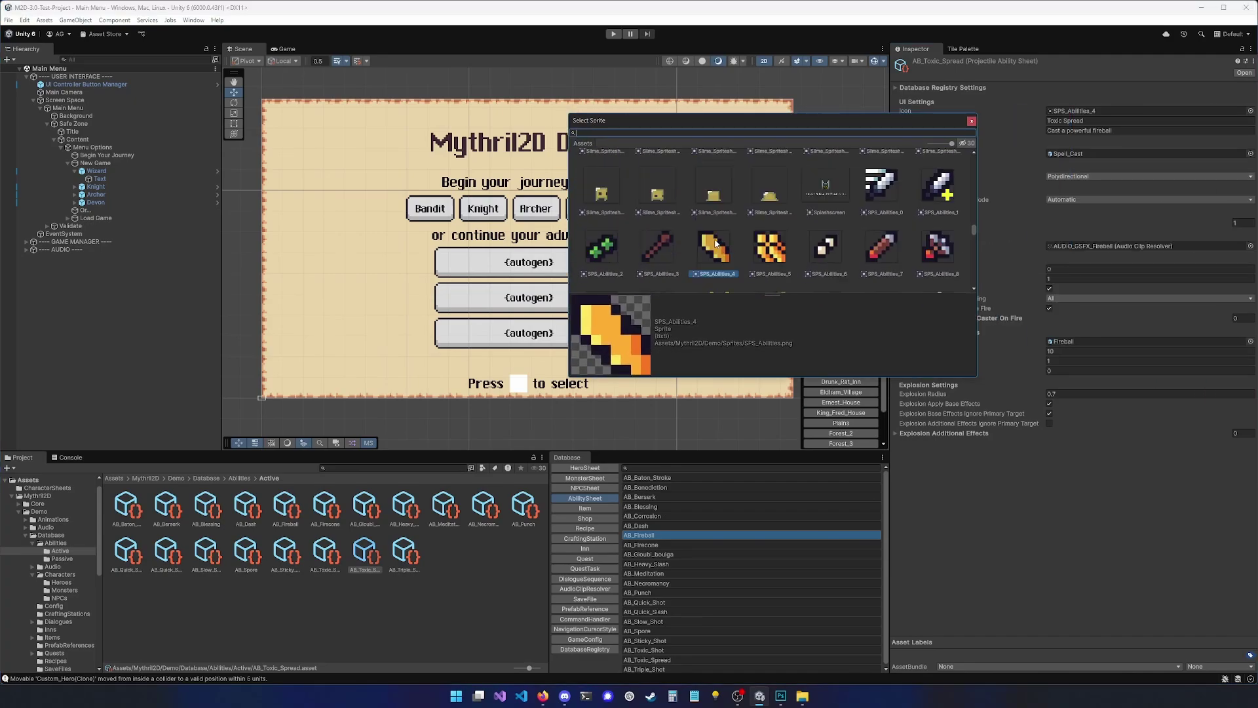
scroll(717, 250, "down", 1)
key("Escape")
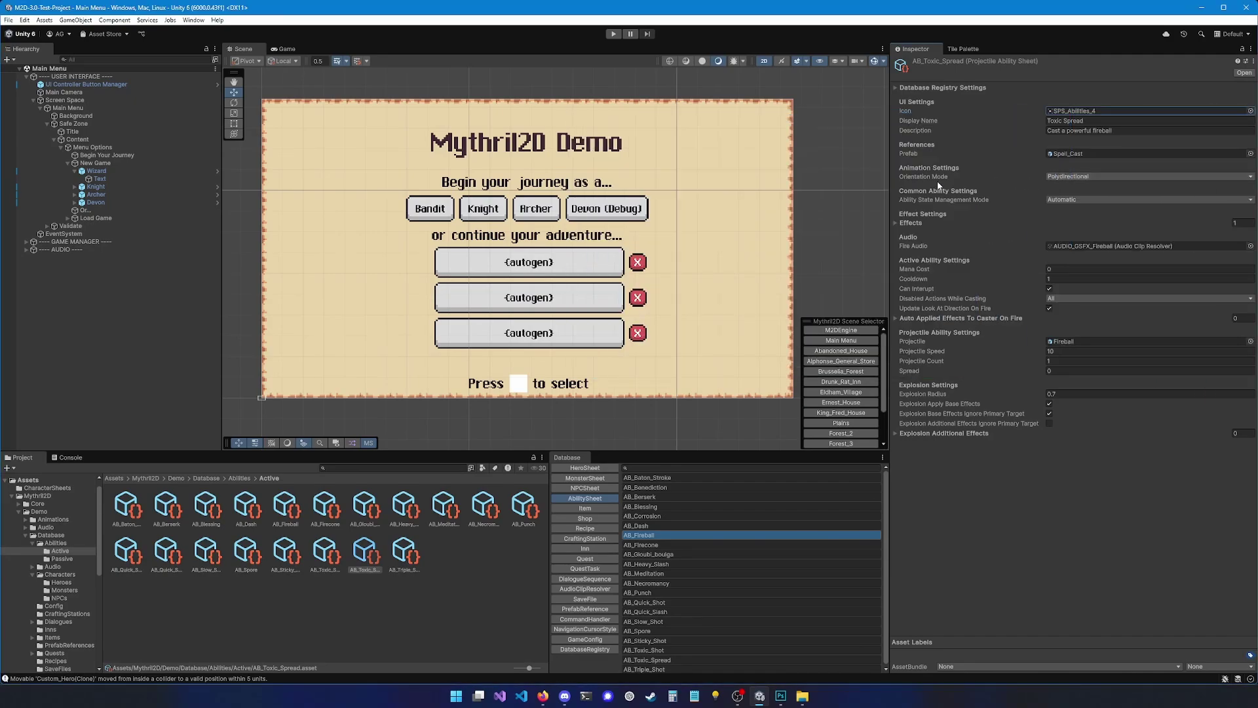
Step: Review the Orientation Mode options, leaving Polydirectional, then the Ability State Management options
left_click(1066, 177)
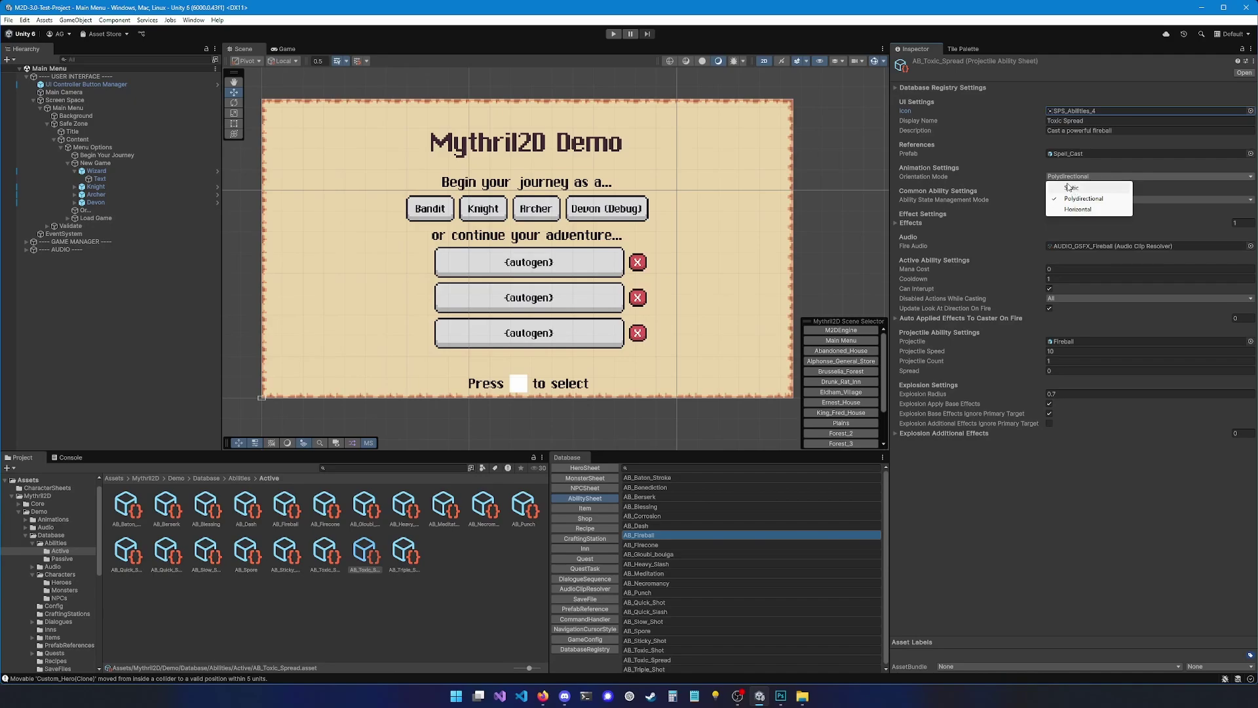
left_click(929, 205)
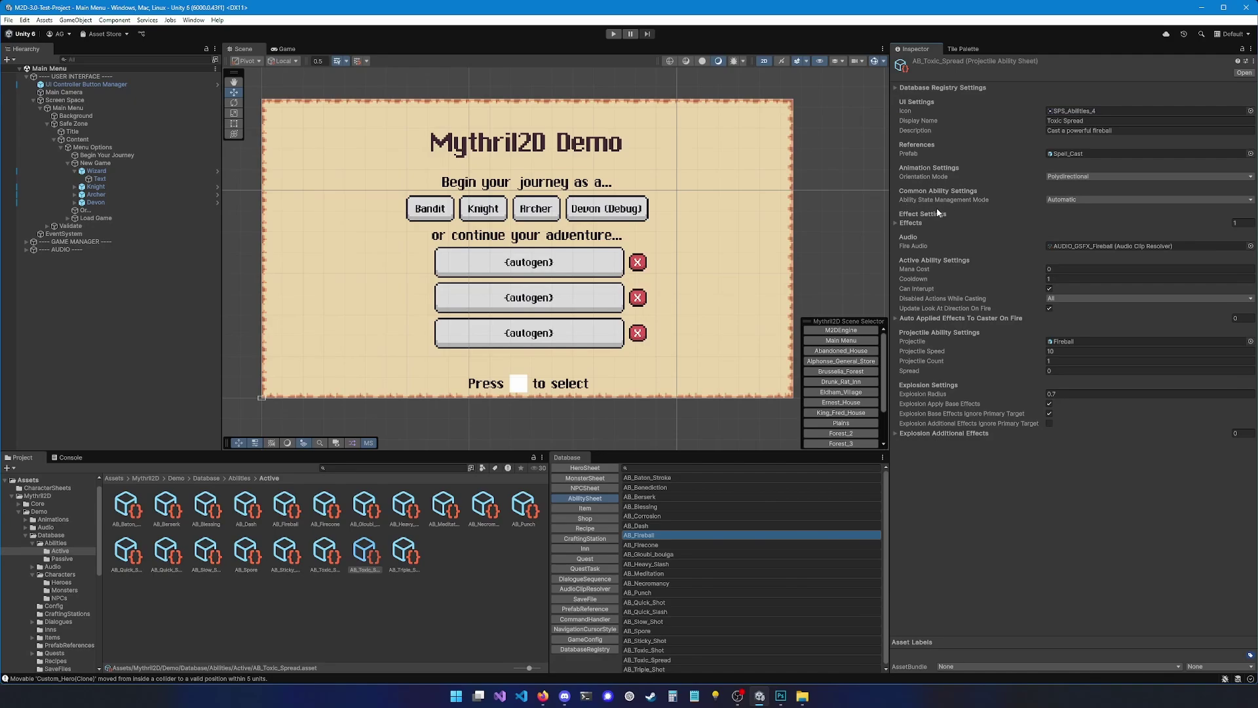
left_click(1063, 201)
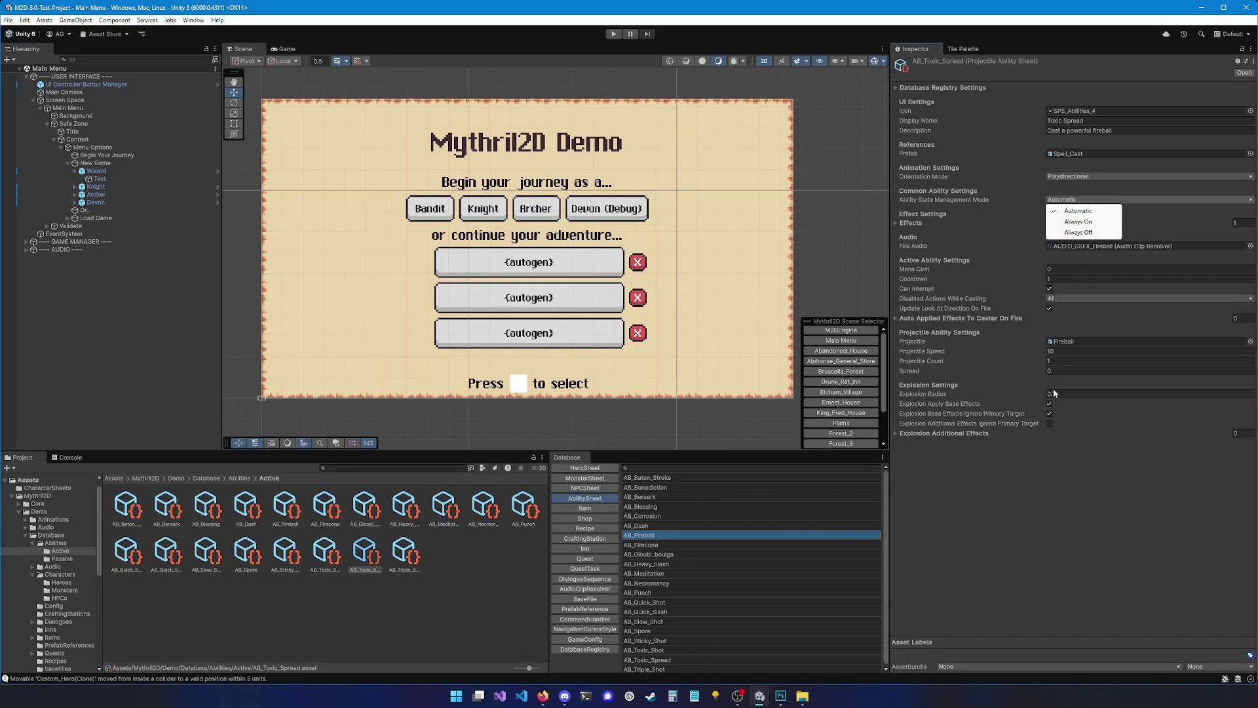
Step: Keep Automatic state management, expand the Immediate Damage Effect's data and damage descriptor, and check Target Flags
left_click(962, 253)
left_click(915, 224)
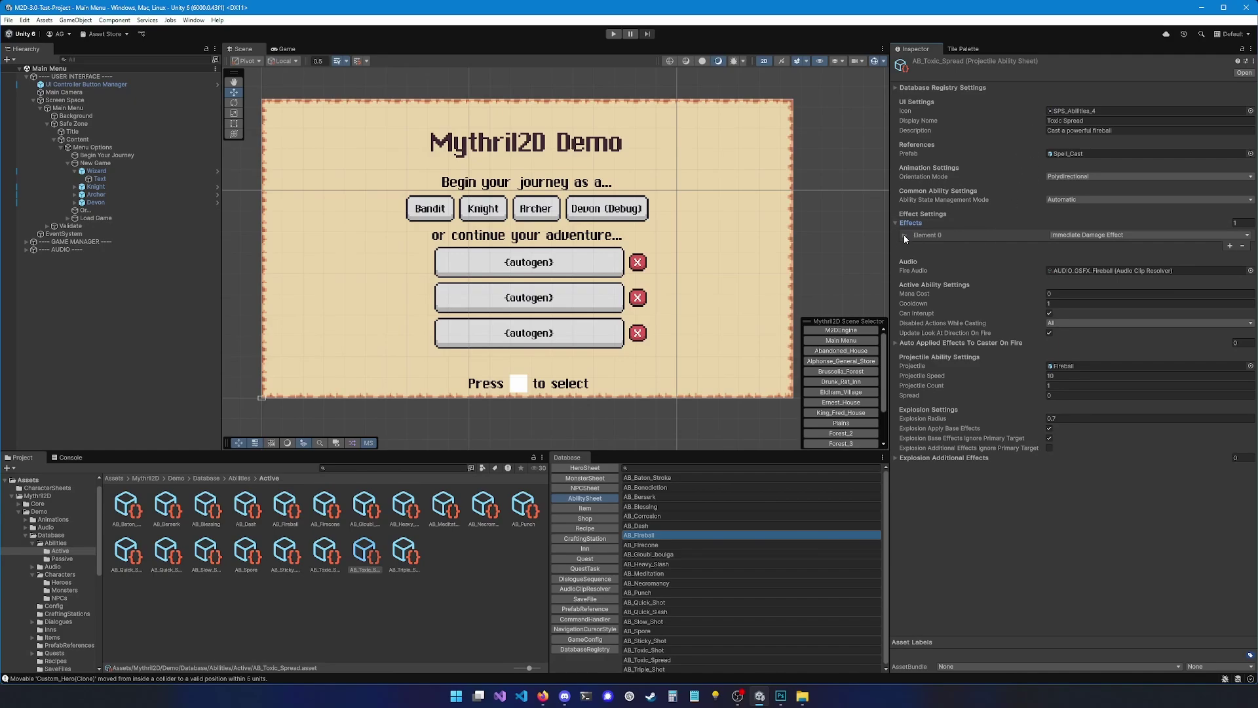
left_click(904, 235)
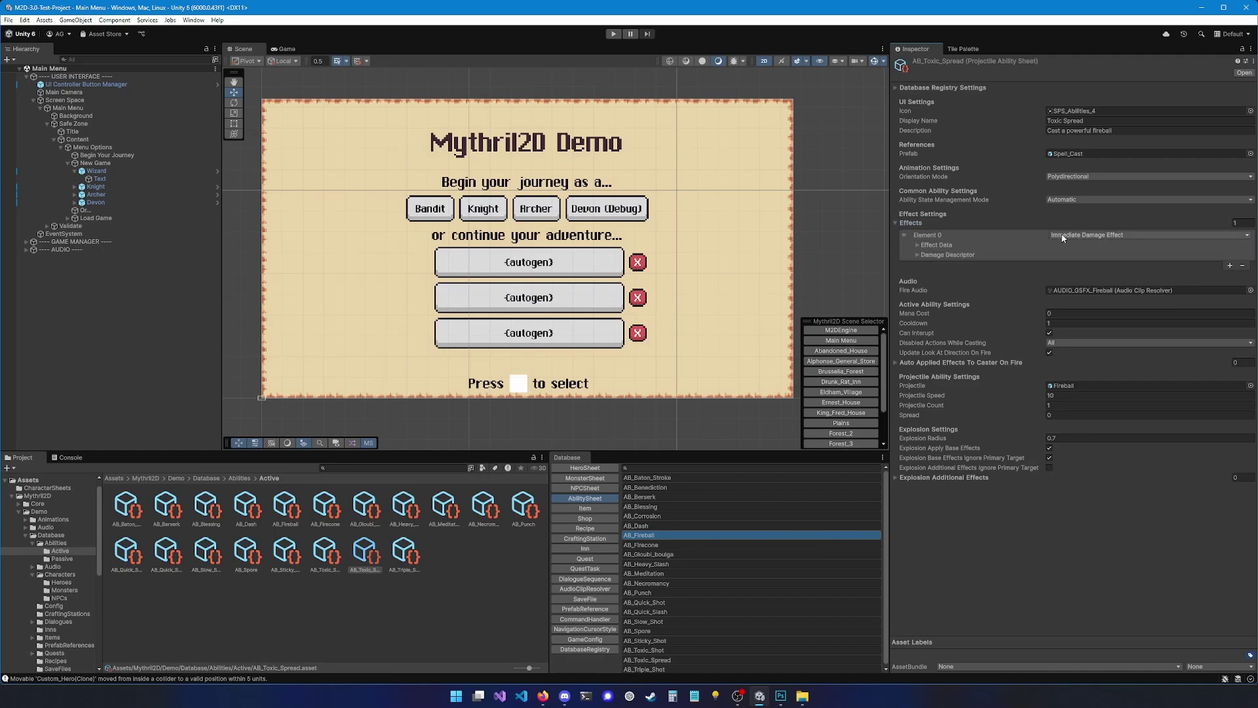
left_click(918, 246)
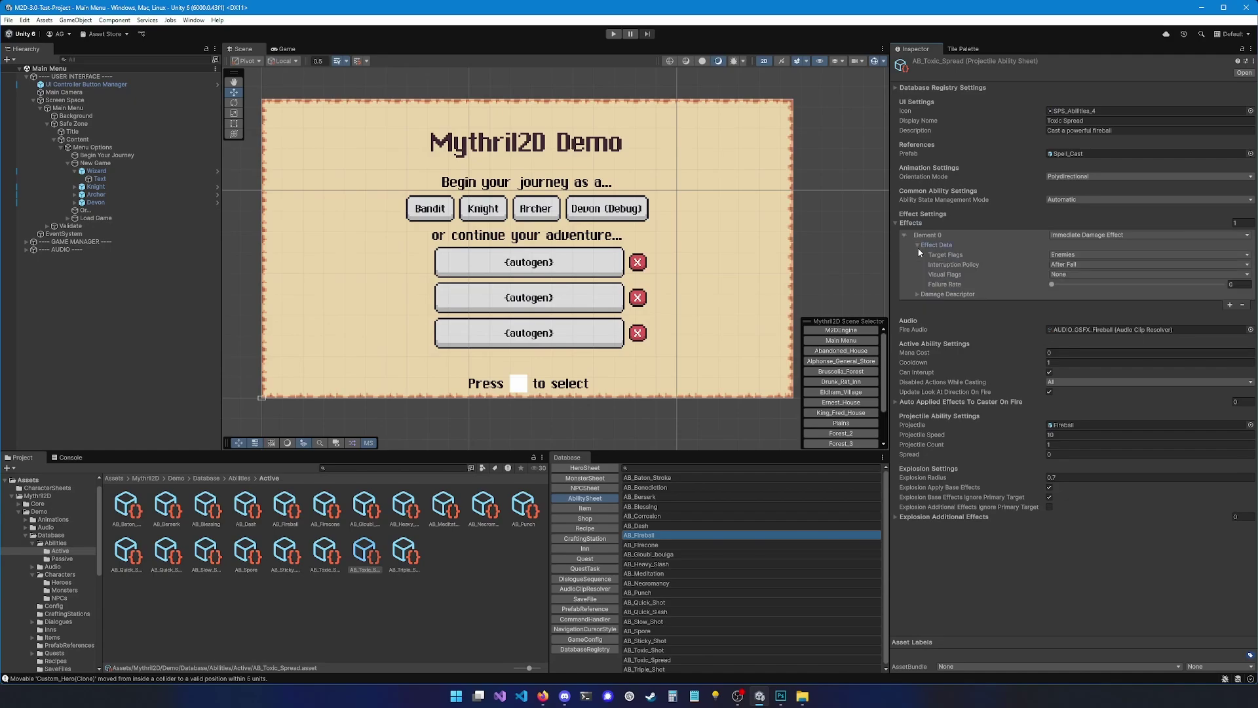
left_click(919, 294)
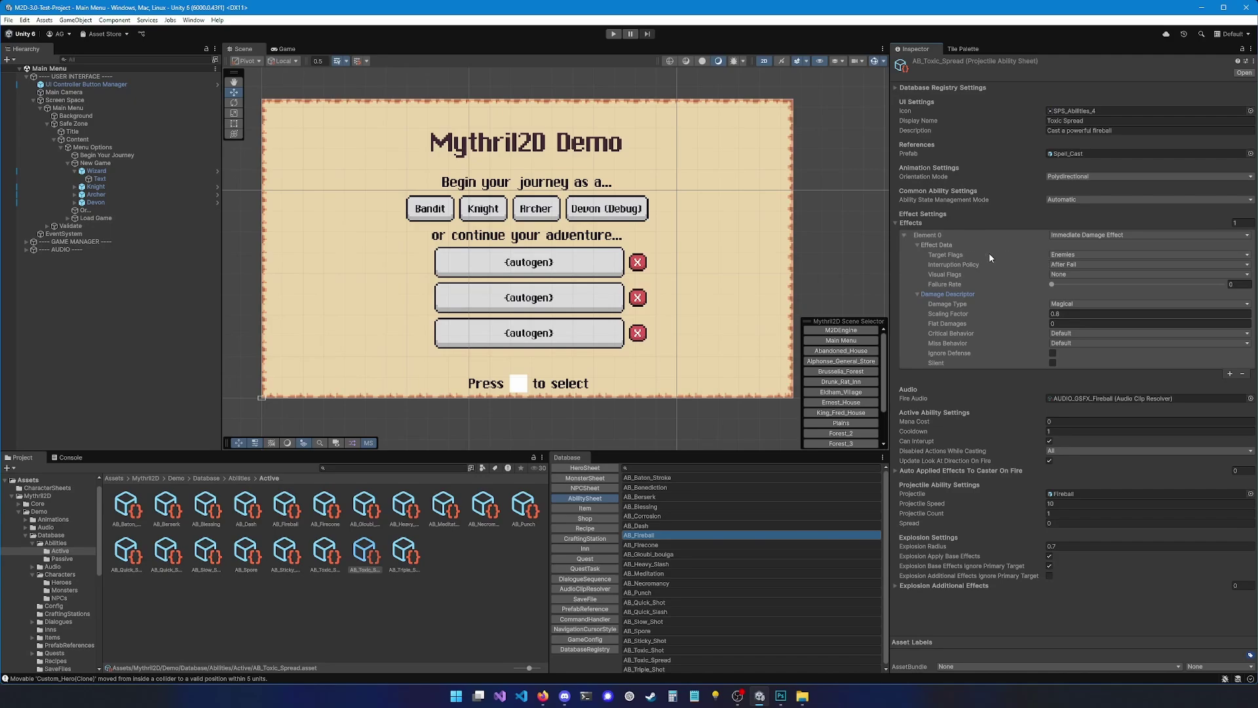
left_click(1057, 255)
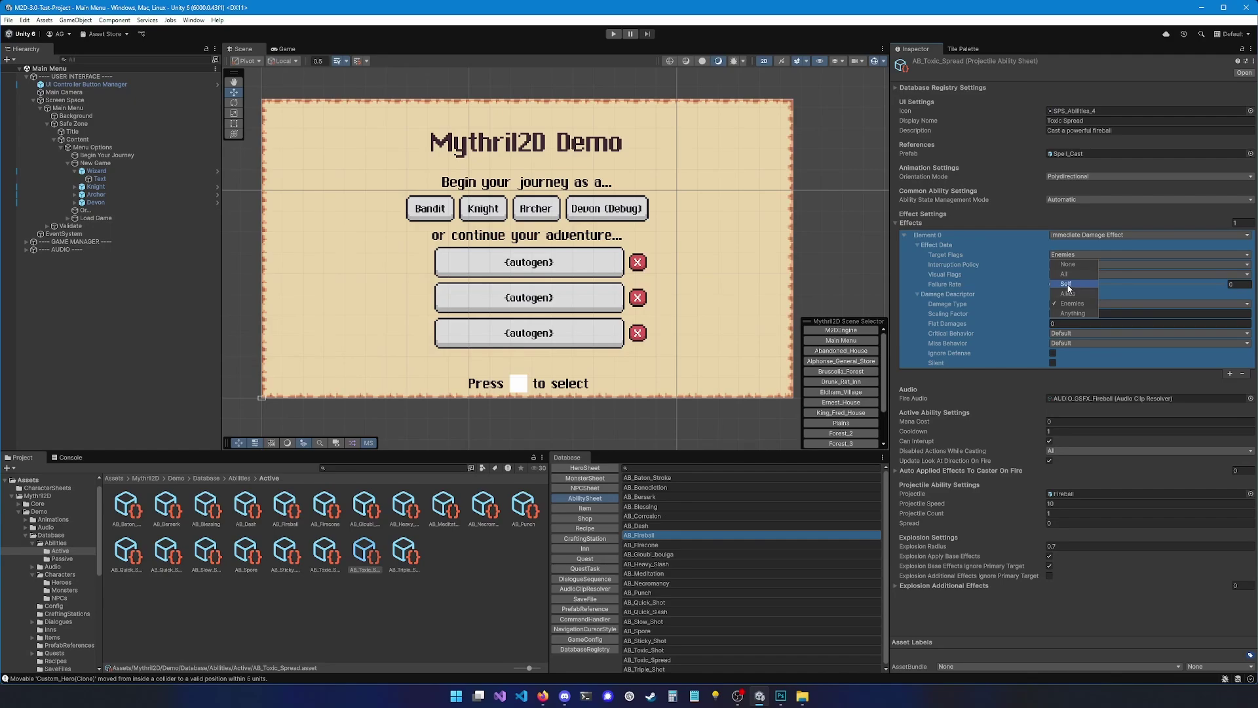
left_click(1250, 154)
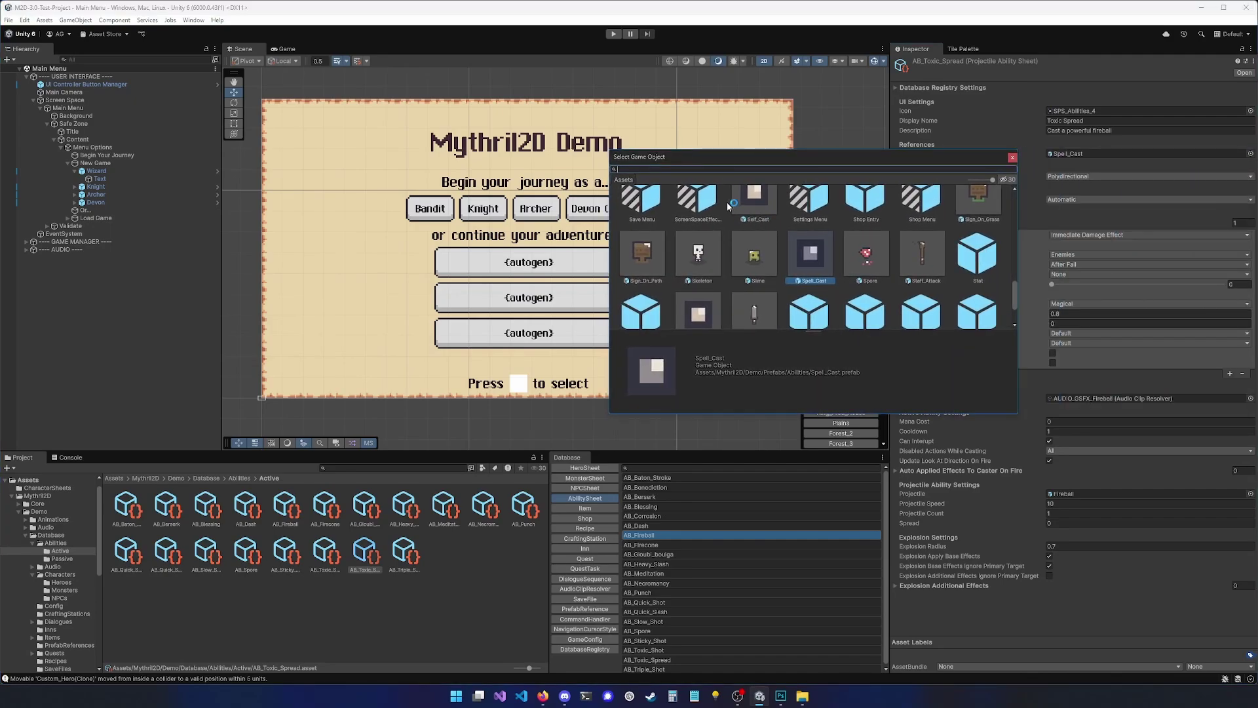
type("self")
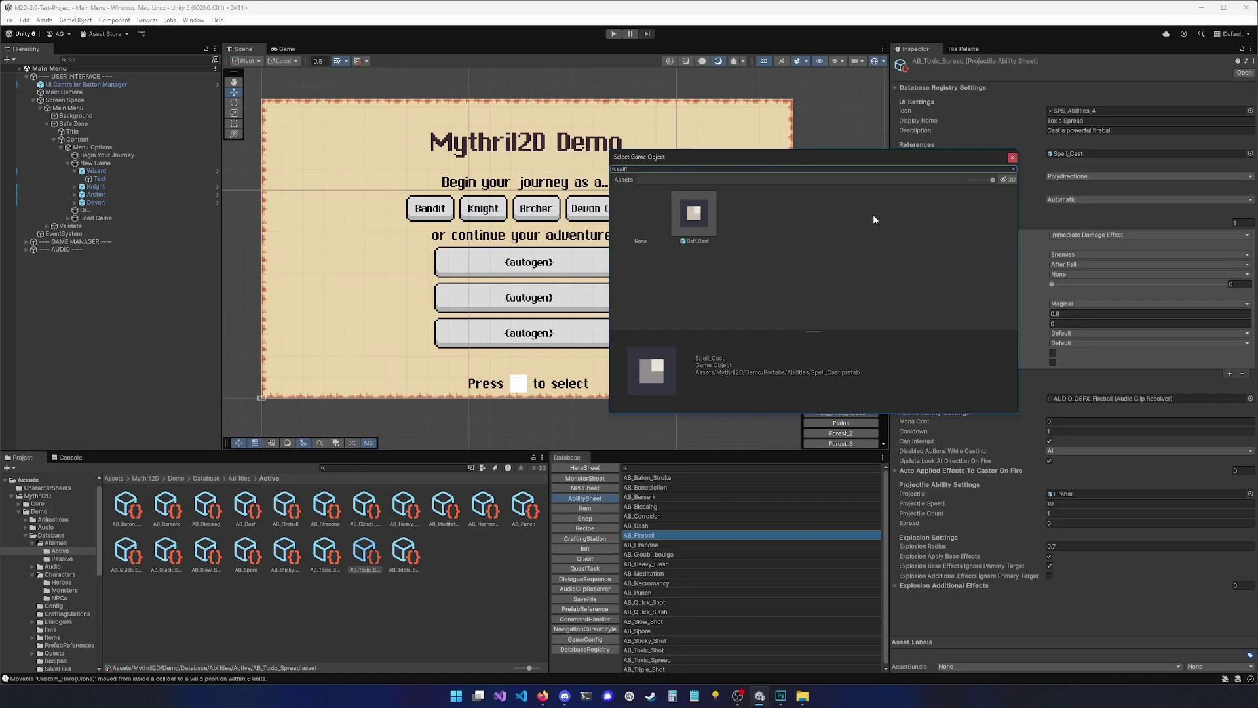
left_click(1012, 158)
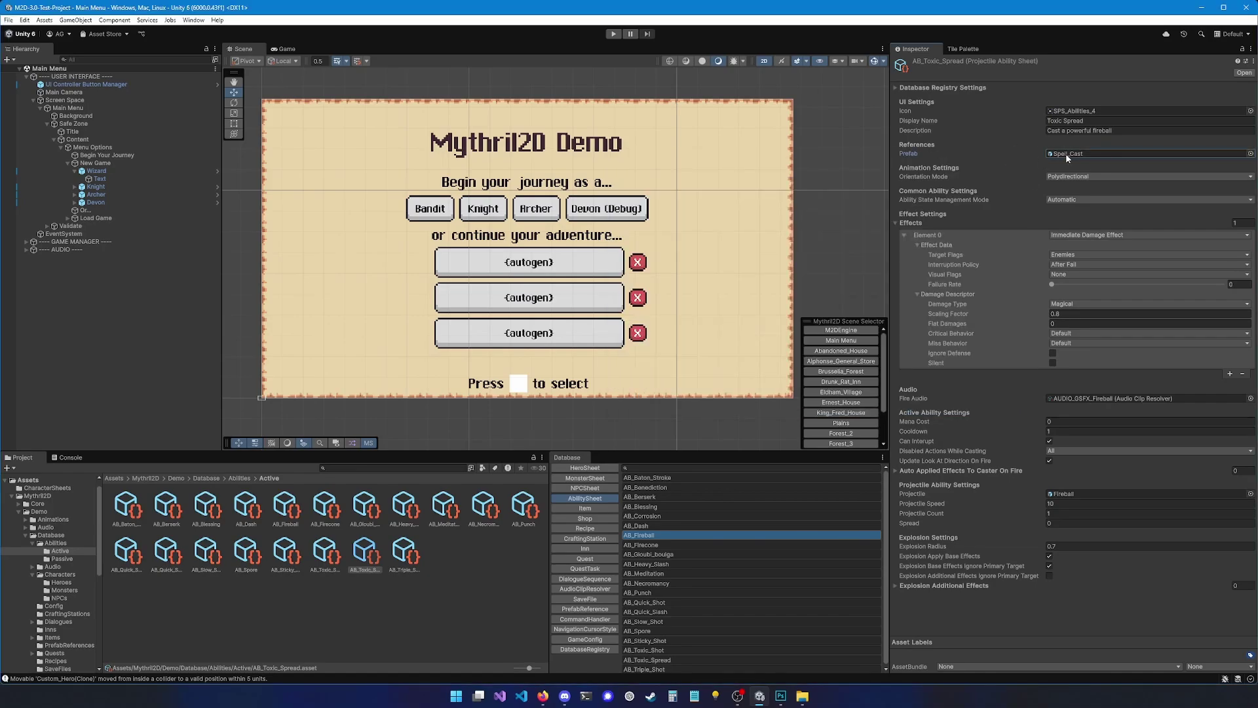
left_click(1067, 256)
left_click(1068, 264)
left_click(970, 265)
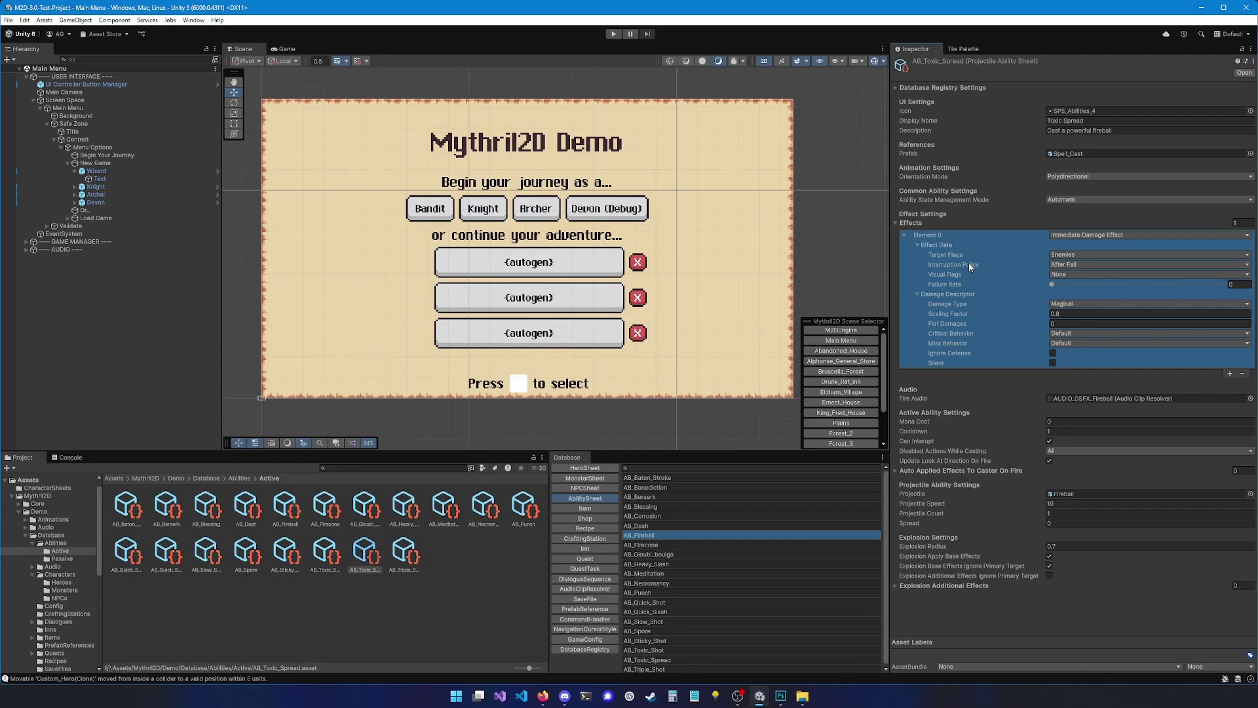
left_click(1063, 264)
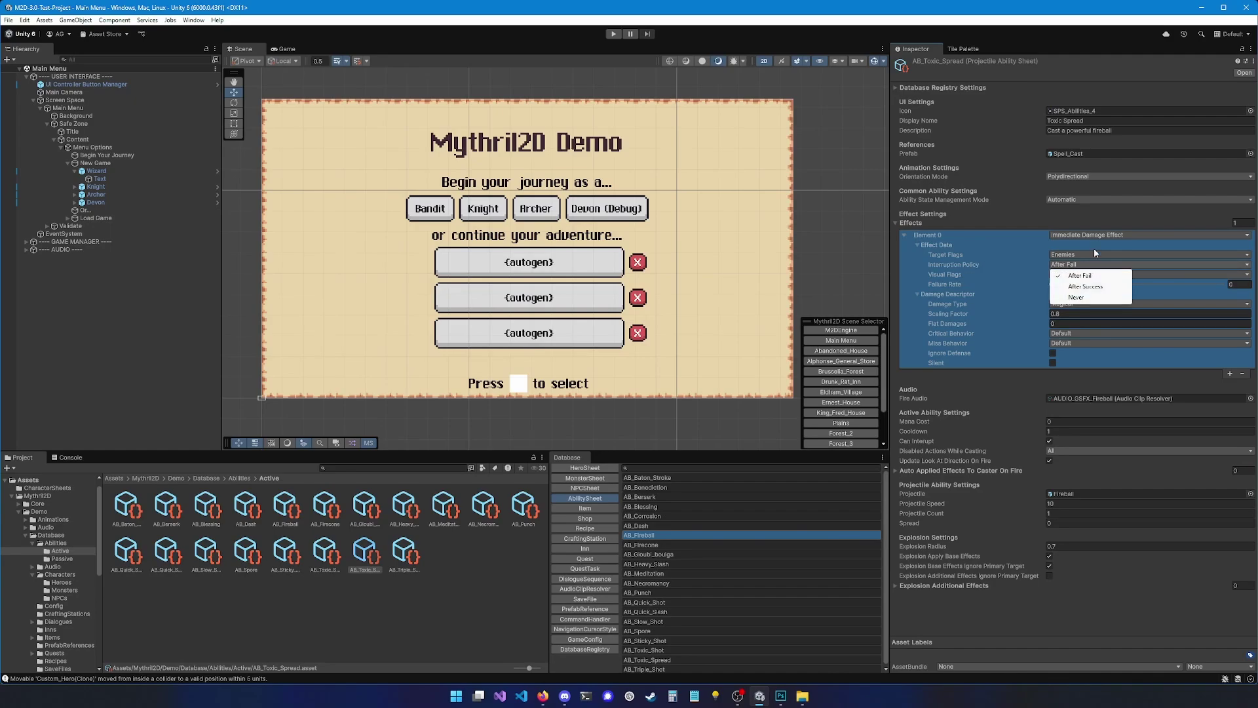
left_click(1062, 266)
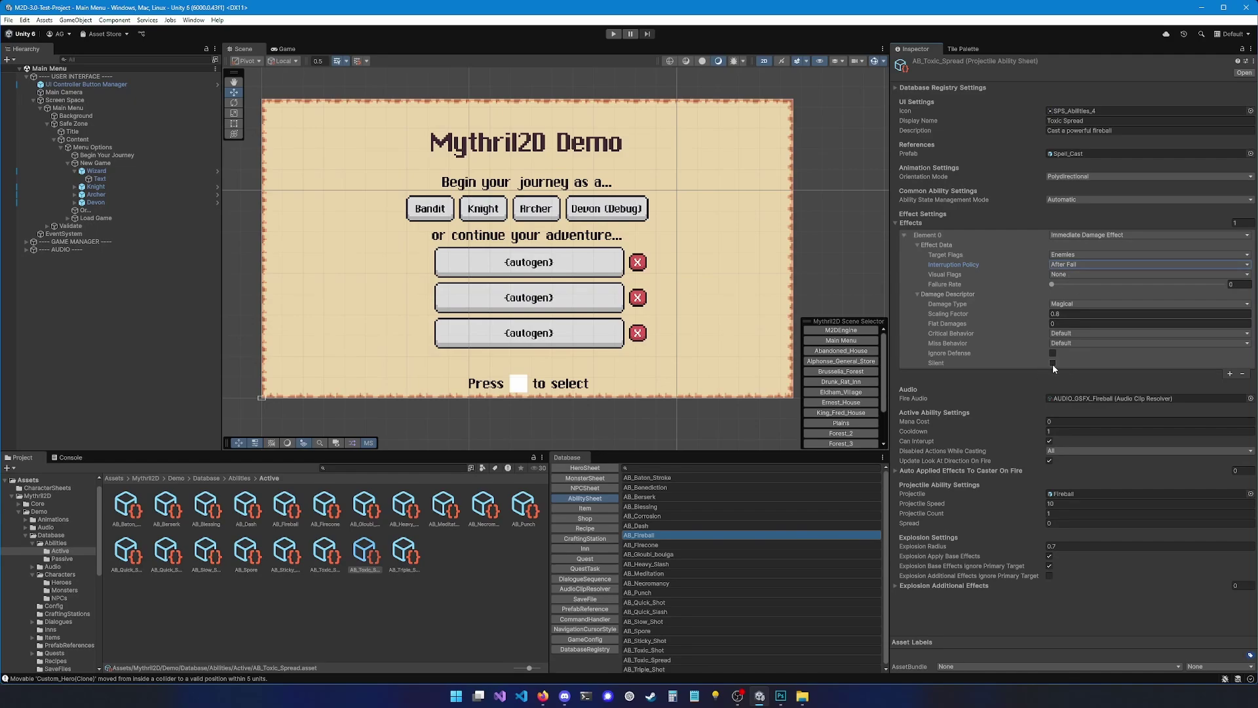
left_click(1052, 343)
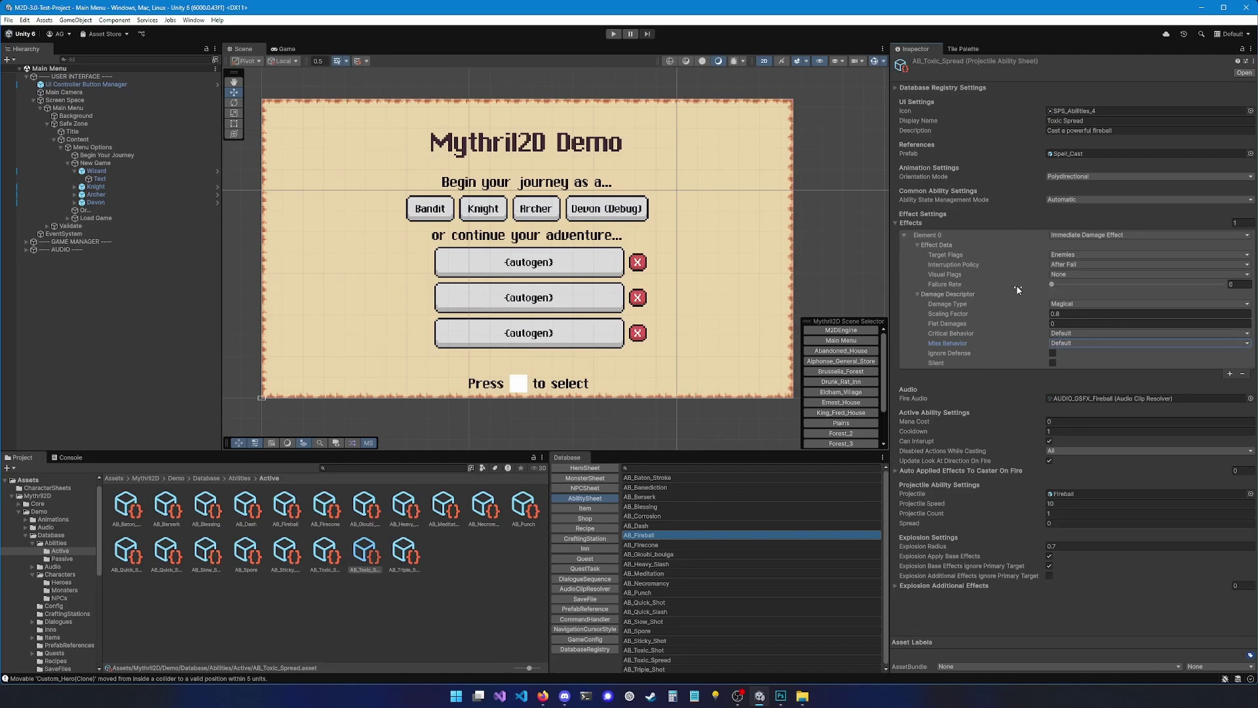
left_click_drag(1053, 286, 1214, 289)
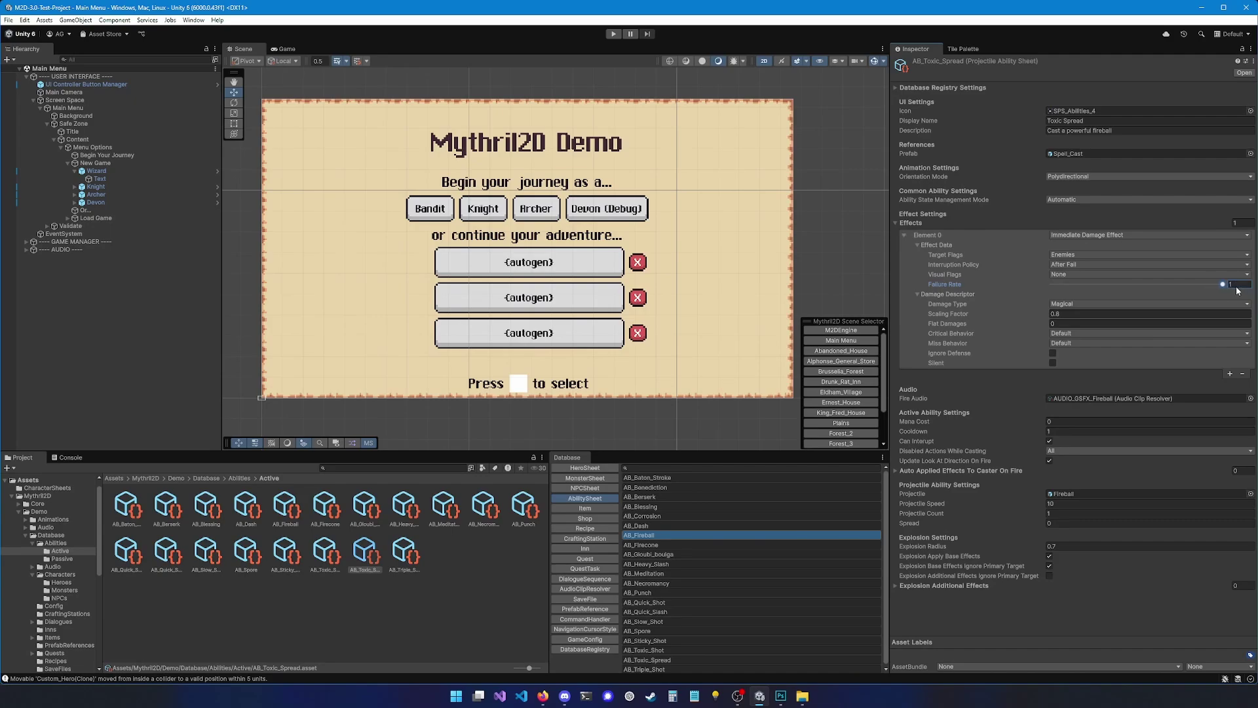
left_click_drag(1056, 287, 1049, 286)
left_click(1061, 304)
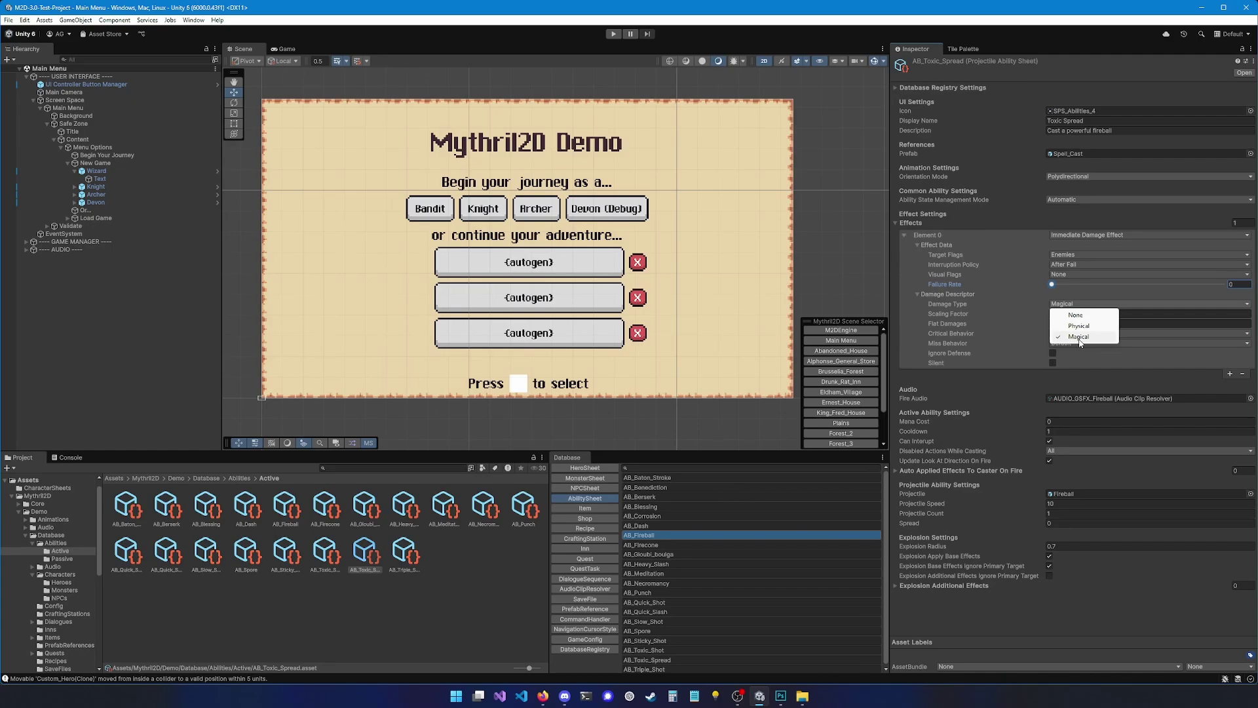
Step: Keep the Magical damage type and set Scaling Factor to 2
left_click(1072, 337)
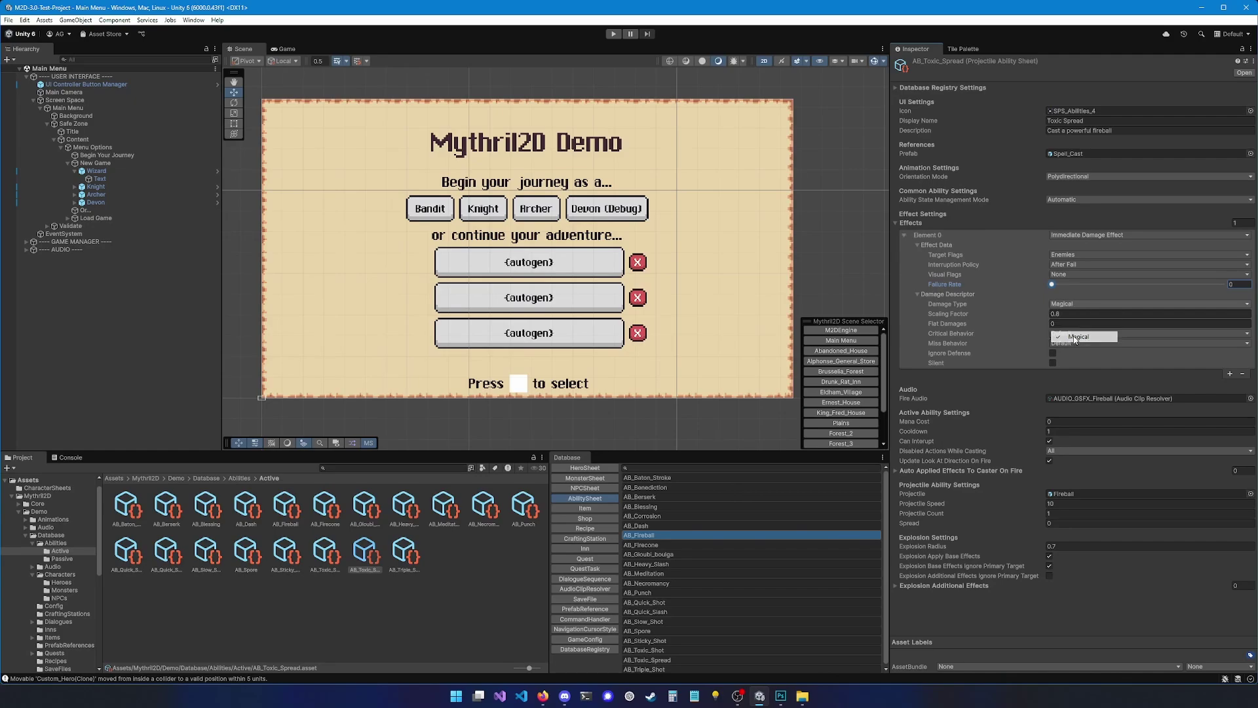
left_click(1065, 306)
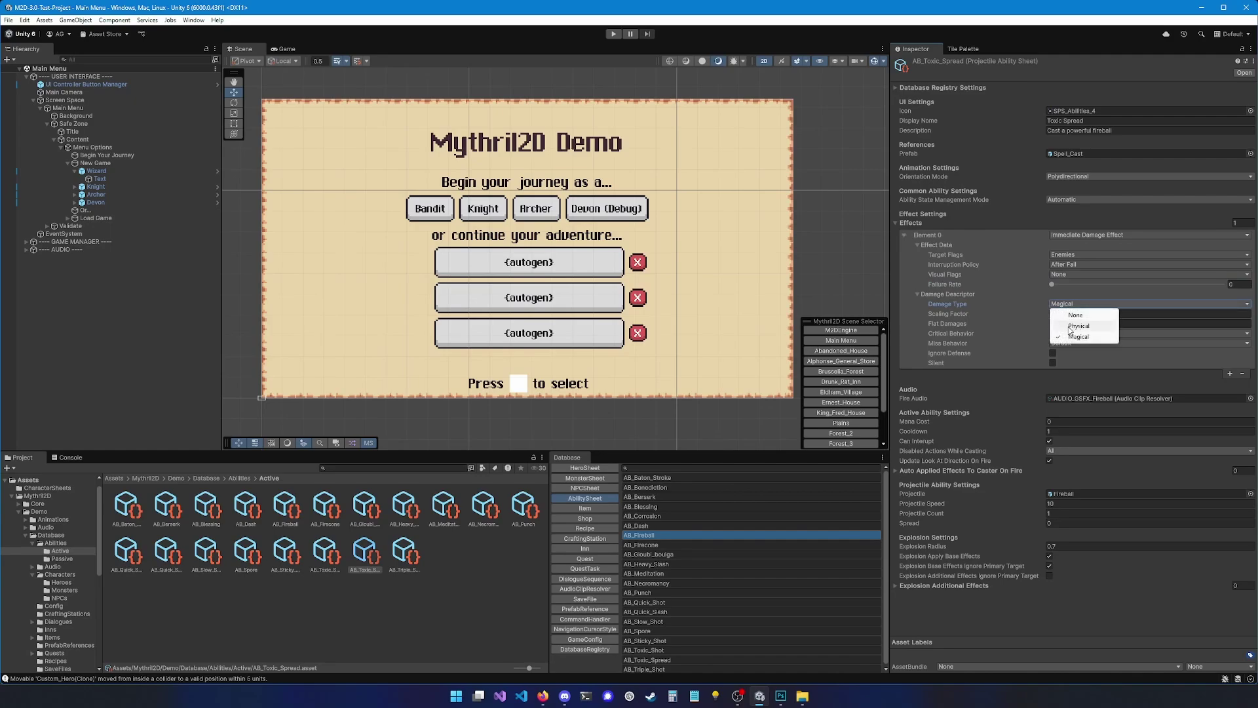
left_click(1068, 305)
left_click(1064, 314)
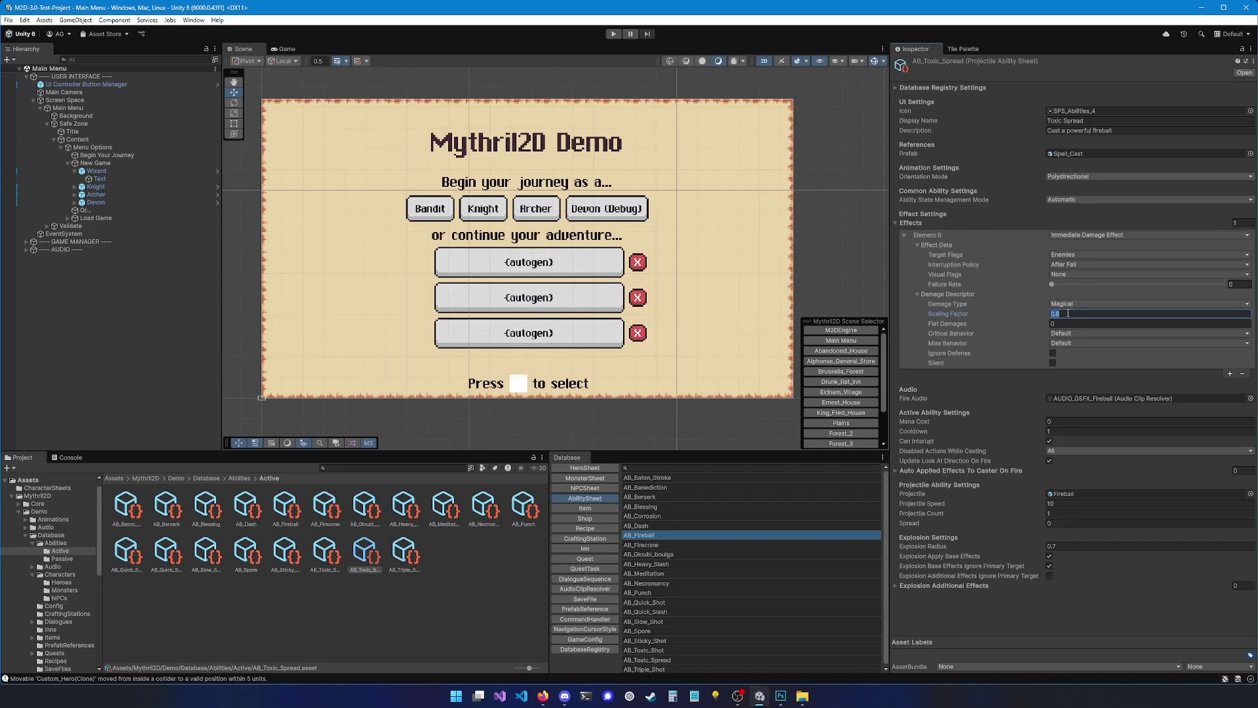
type("2")
left_click(958, 325)
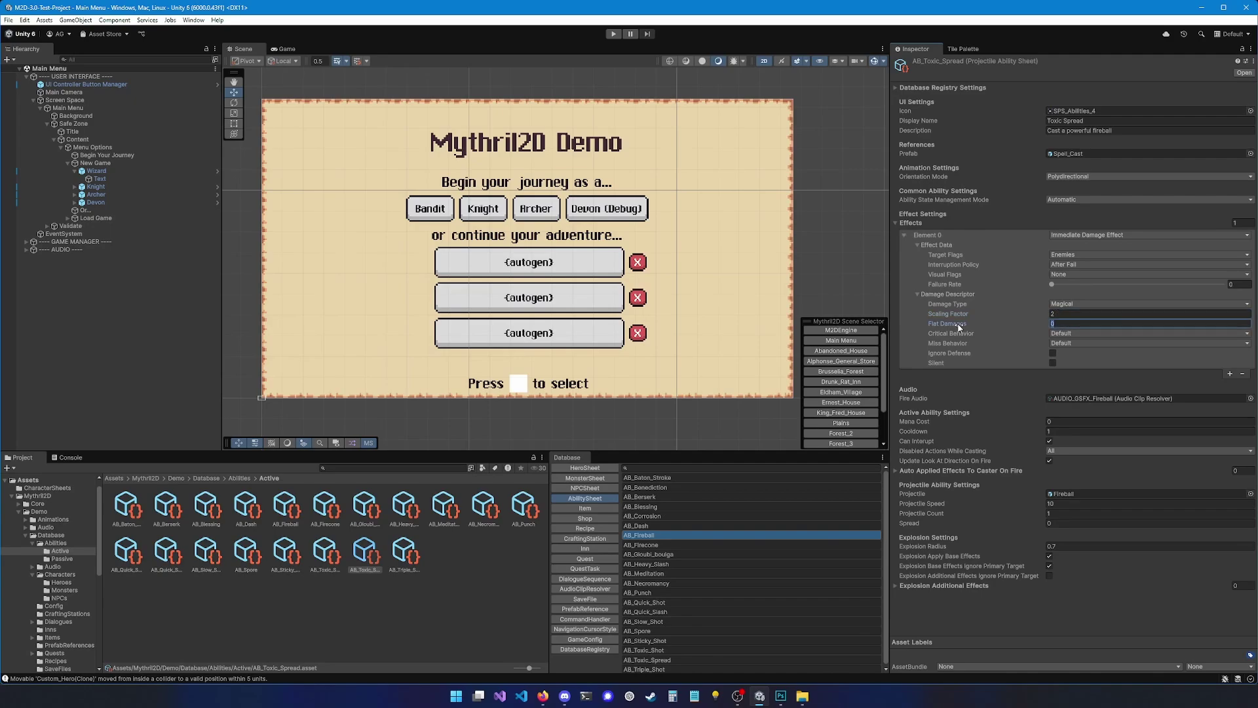
Step: Leave Critical Behavior and Miss Behavior at Default
left_click(1074, 334)
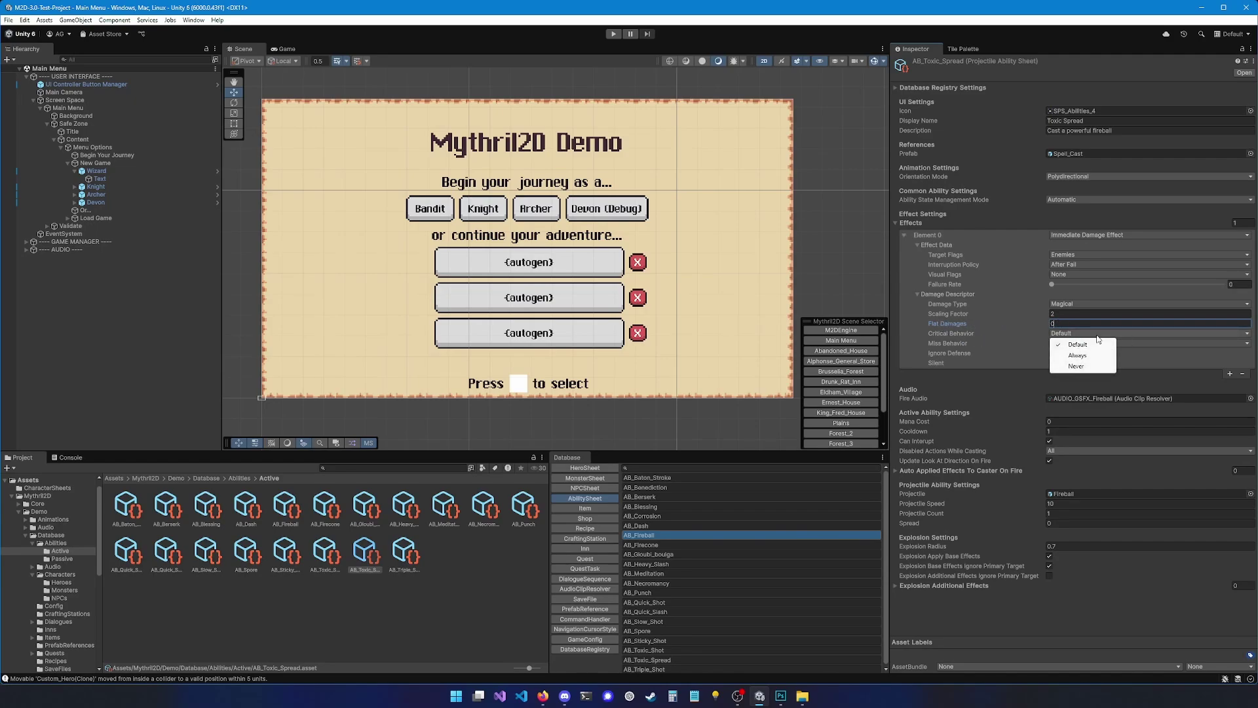
left_click(1078, 344)
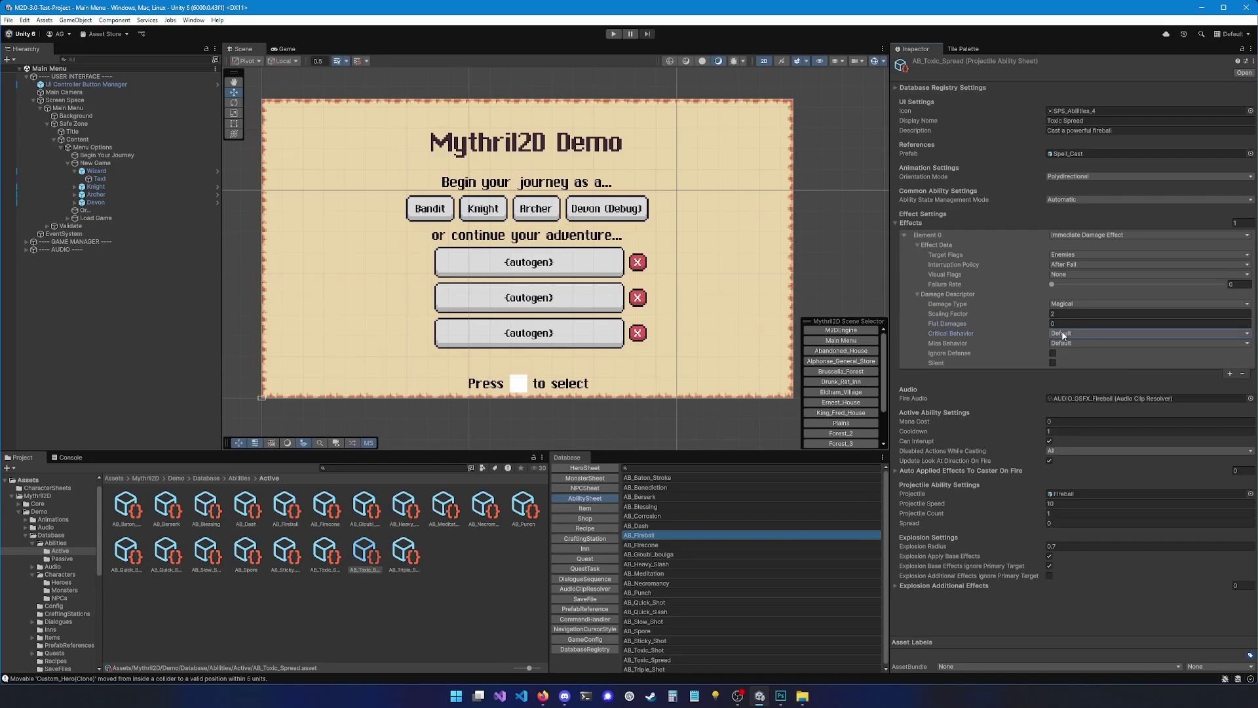
left_click(1071, 343)
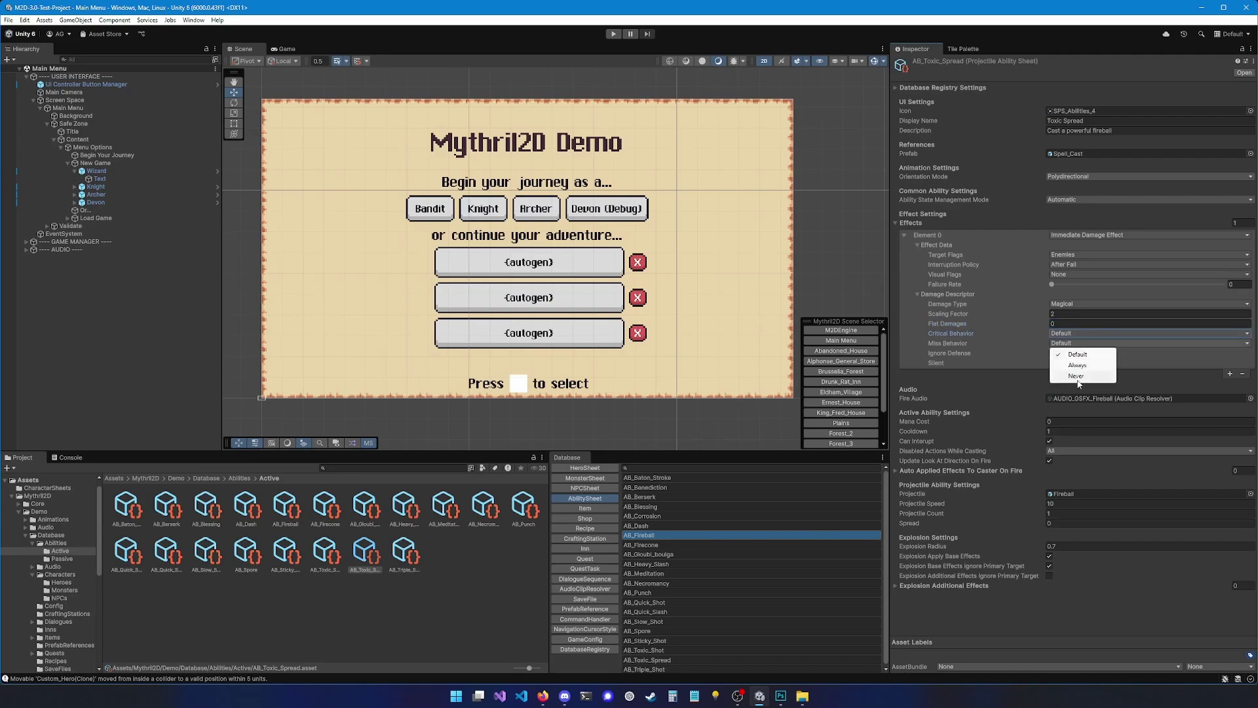
left_click(1082, 357)
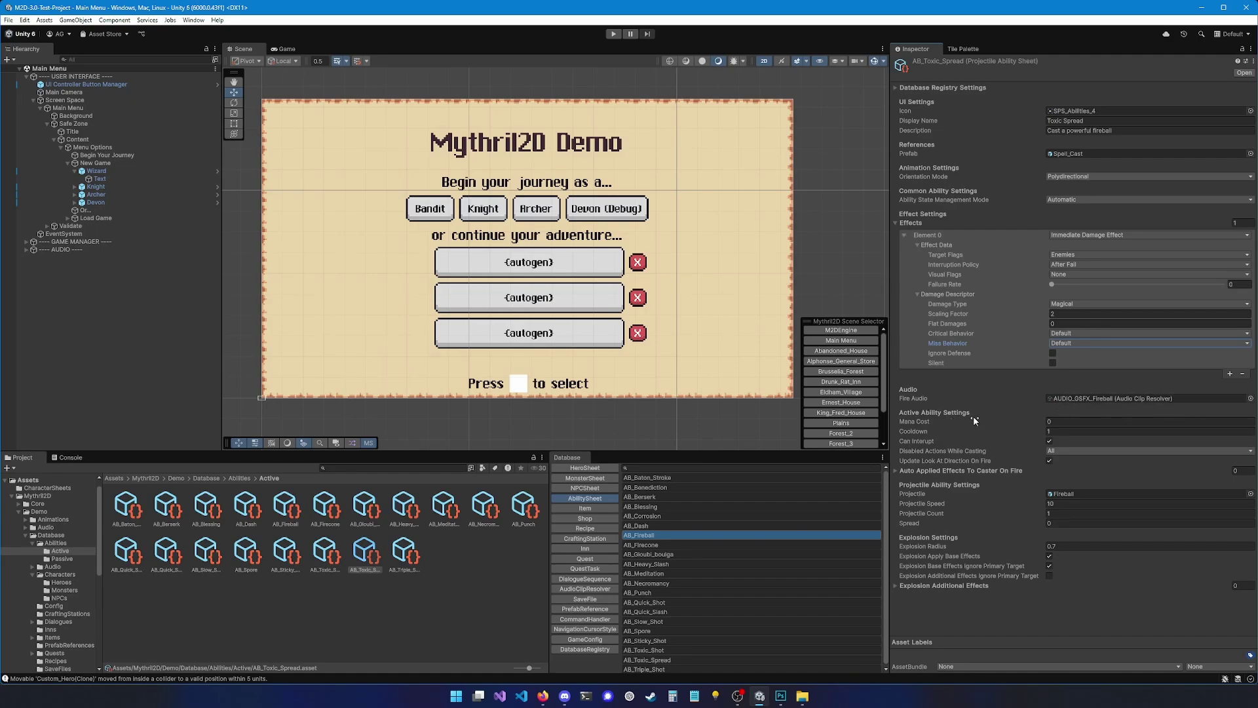
Step: Set Mana Cost to 1 and Cooldown to 5, keeping Disabled Actions While Casting at All
left_click(1068, 421)
type("1")
left_click(1058, 432)
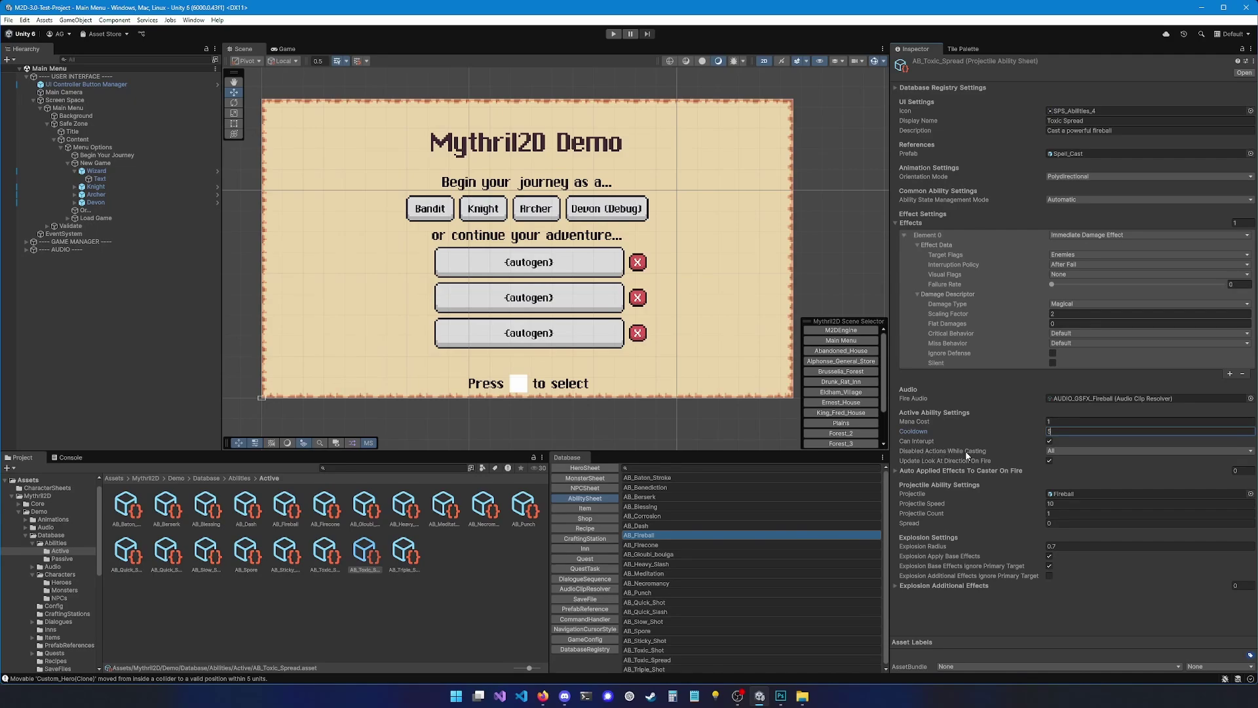
left_click(1059, 451)
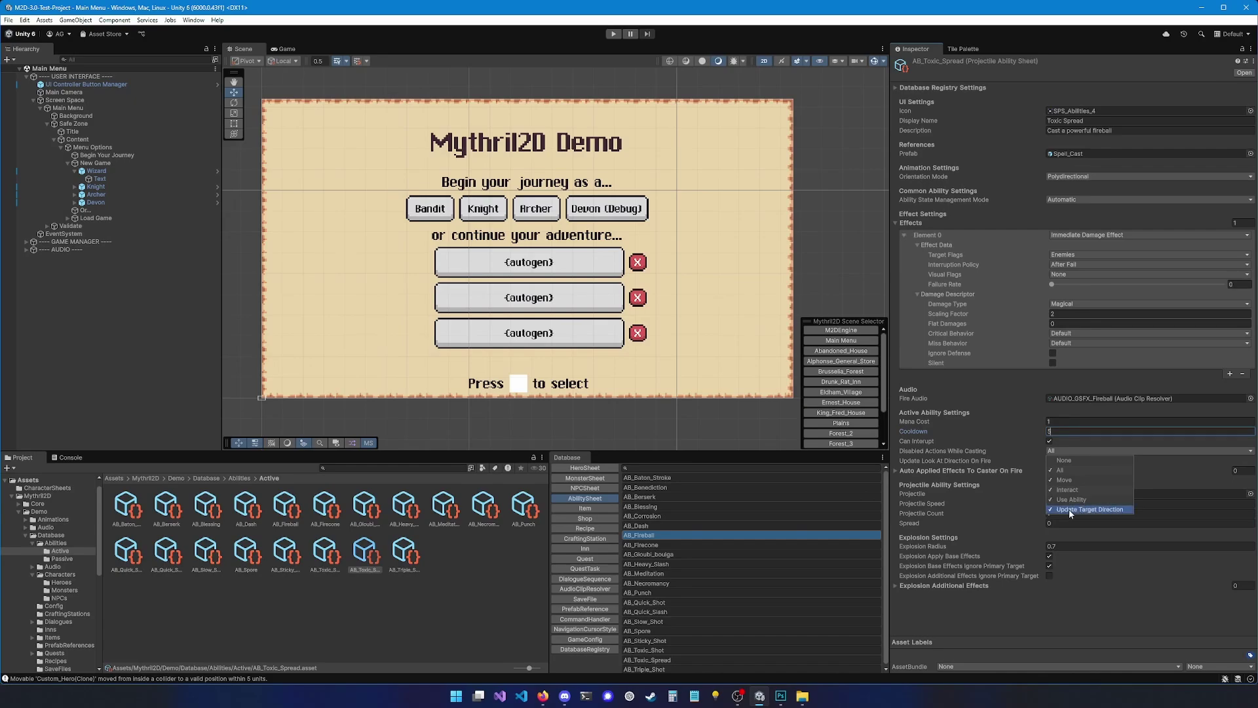
left_click(1057, 452)
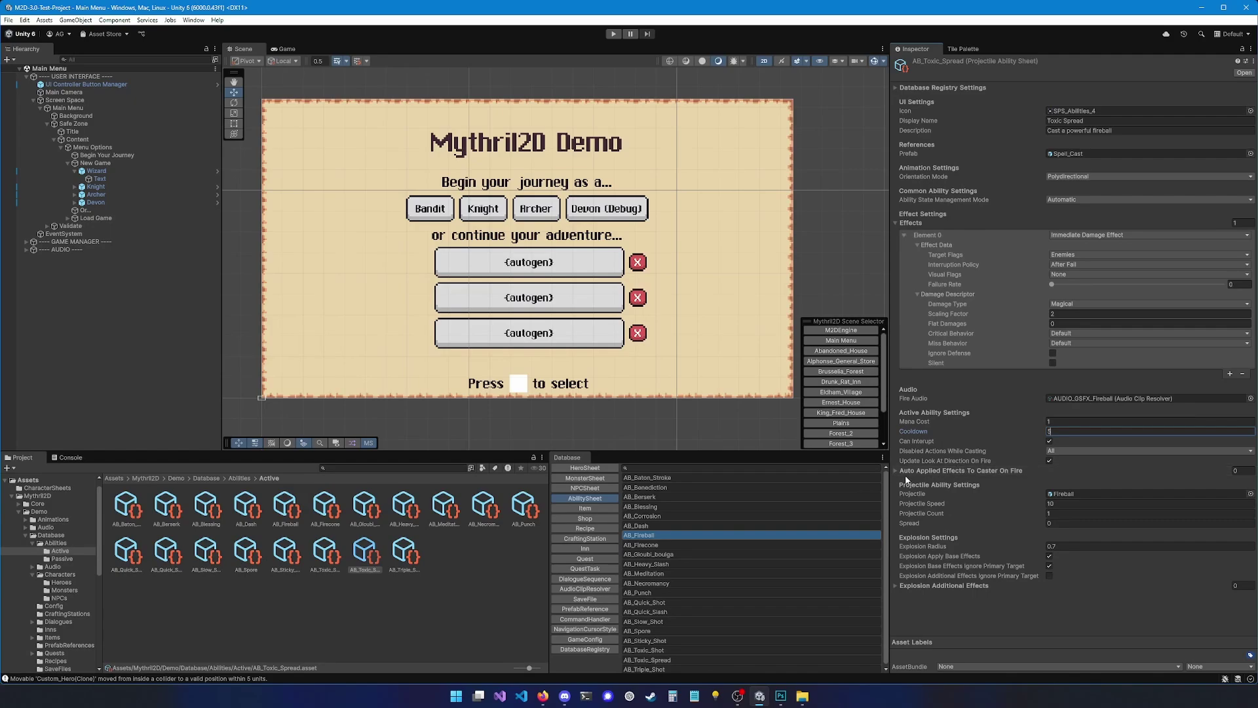
Step: Expand the empty Auto Applied Effects To Caster On Fire list and select the 0.7 Explosion Radius field
left_click(989, 470)
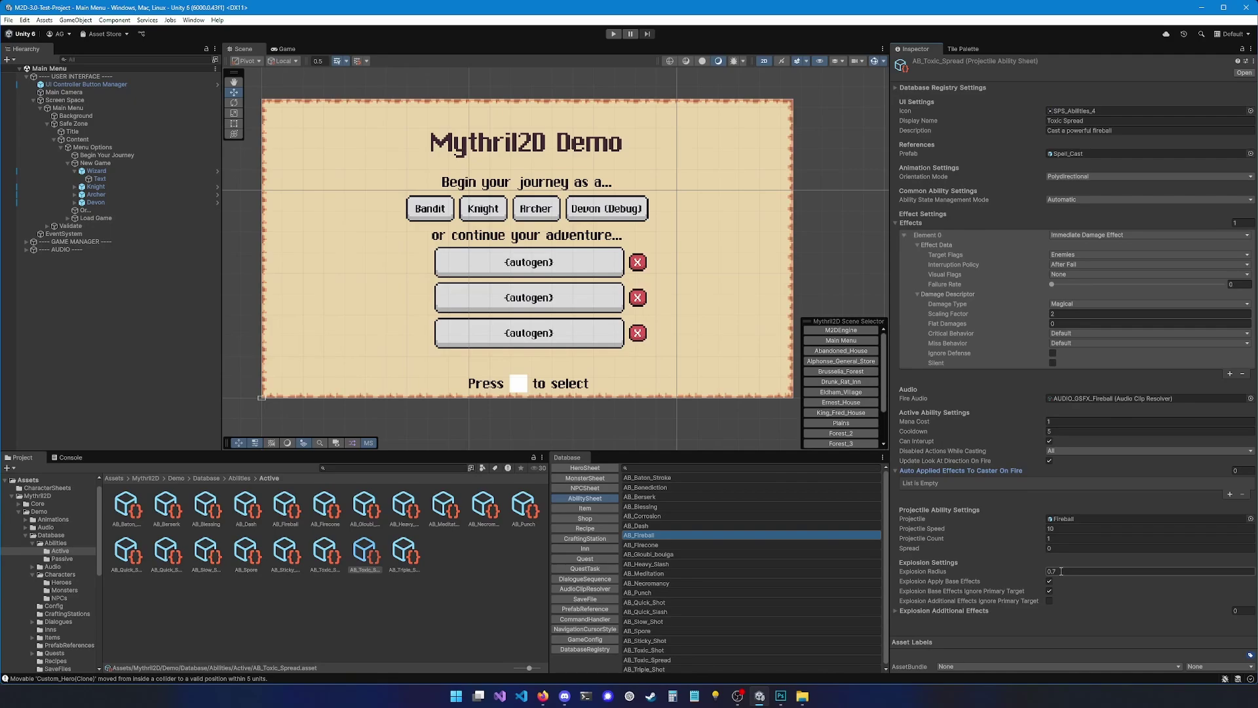
left_click(1061, 571)
Step: Add an Element 0 entry to Explosion Additional Effects and bring up its type list
left_click(924, 611)
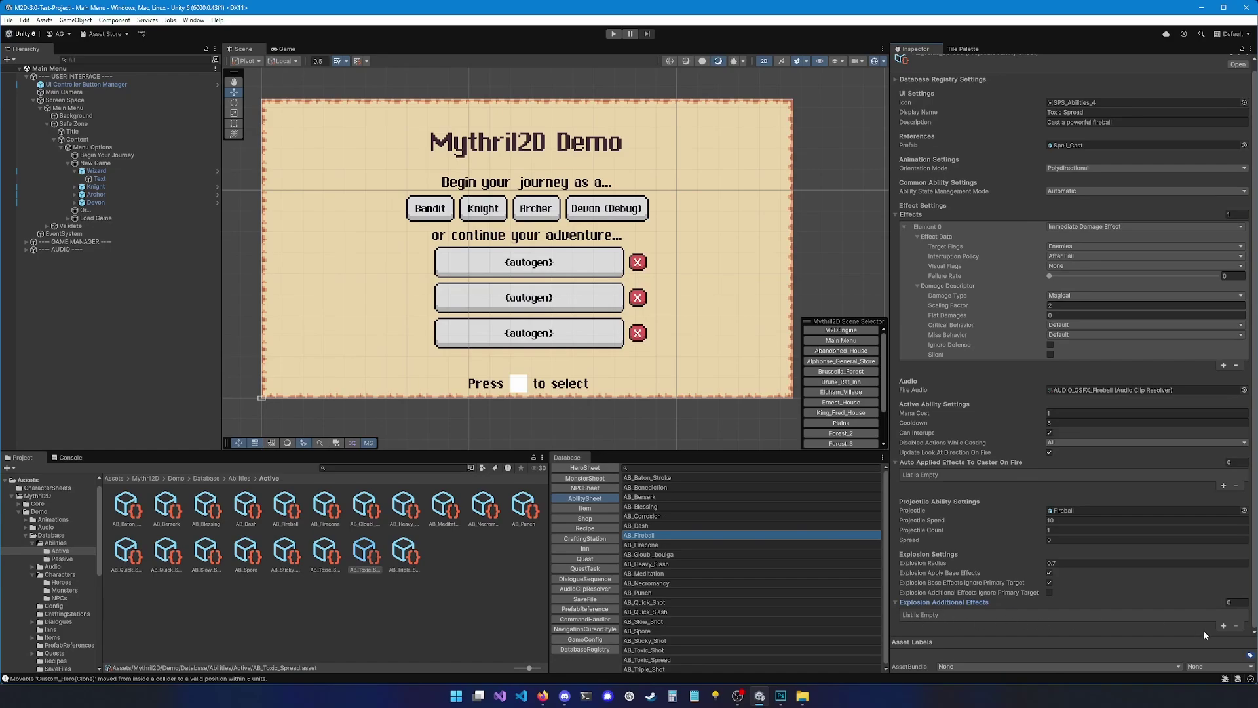
left_click(1224, 627)
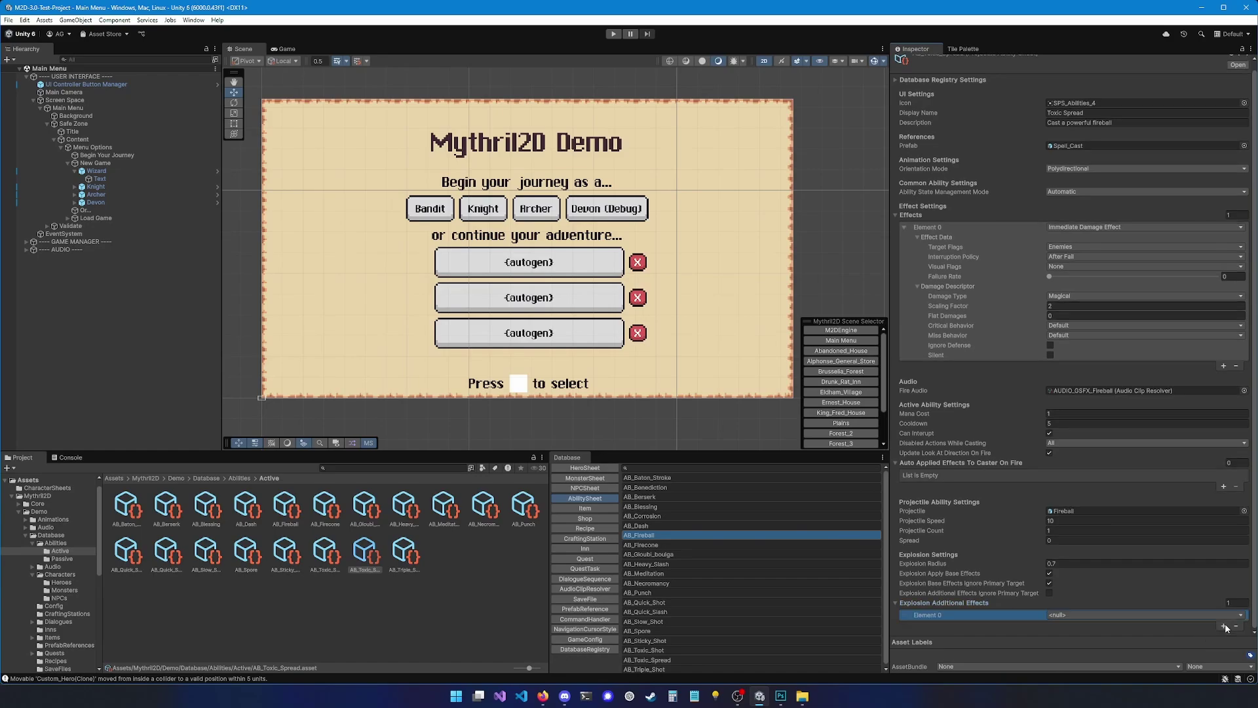
left_click(1067, 615)
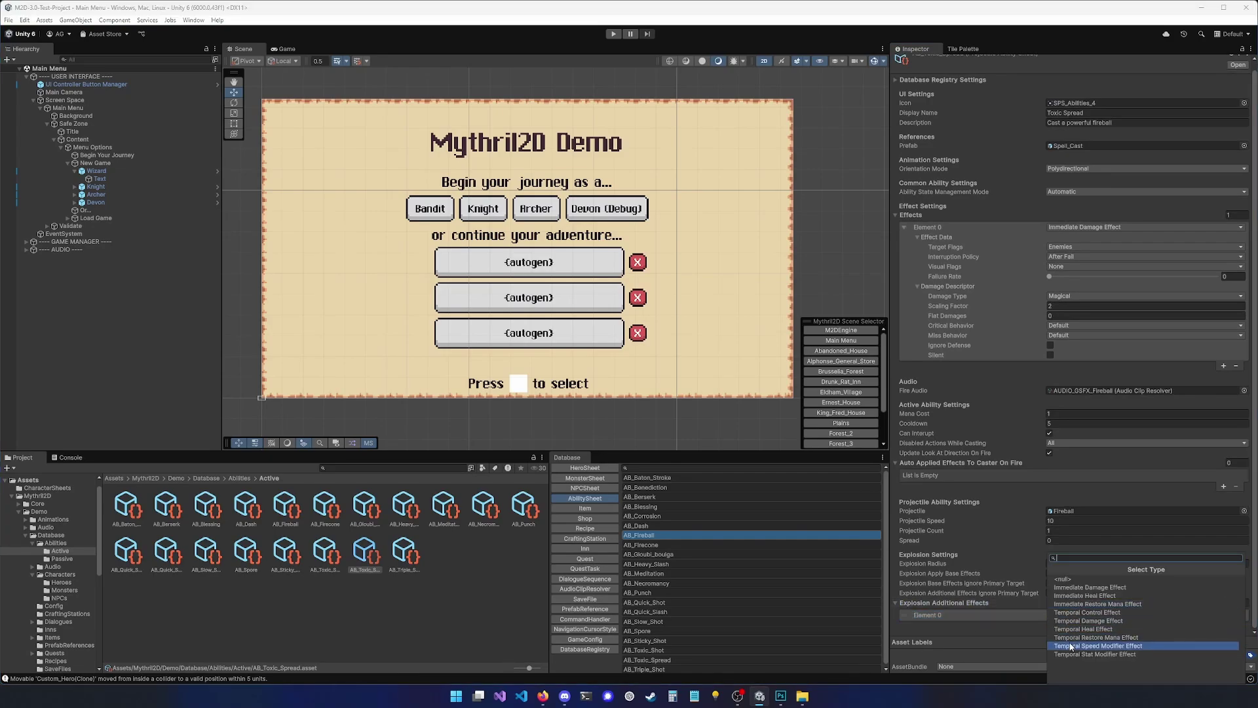
Step: Assign Temporal Damage Effect as Element 0's type and expand the entry
left_click(1075, 622)
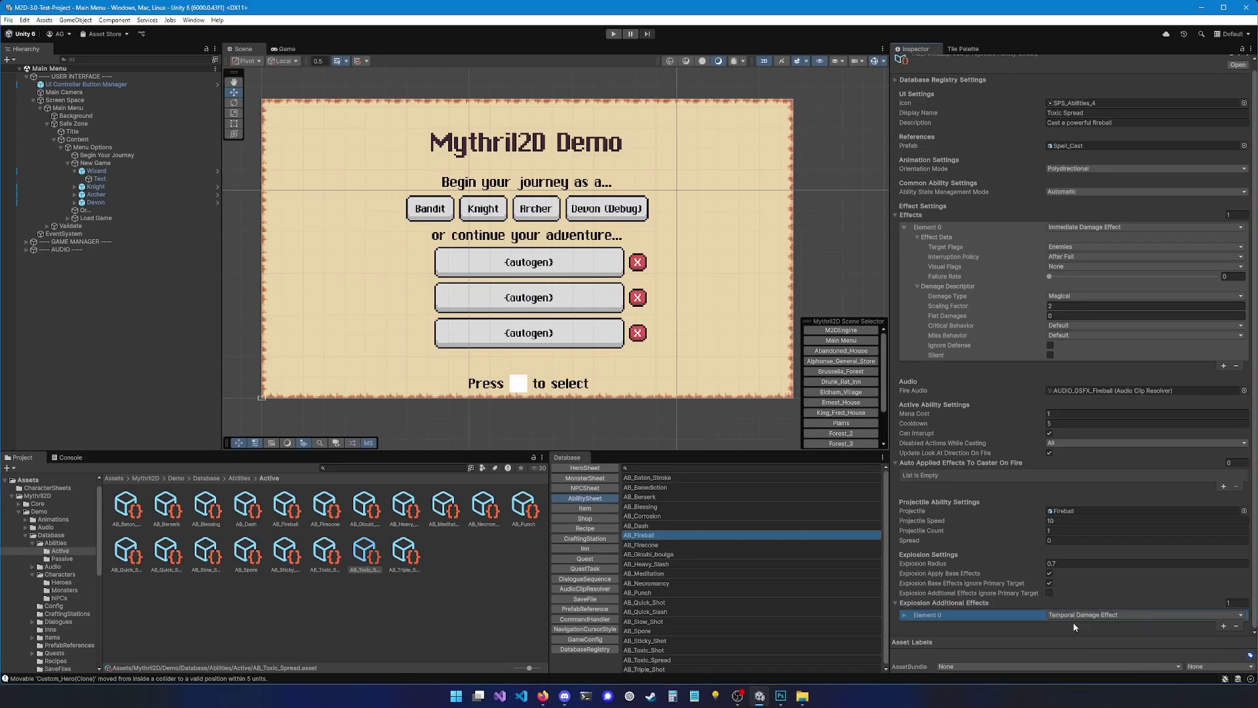
left_click(906, 618)
scroll(917, 616, "down", 1)
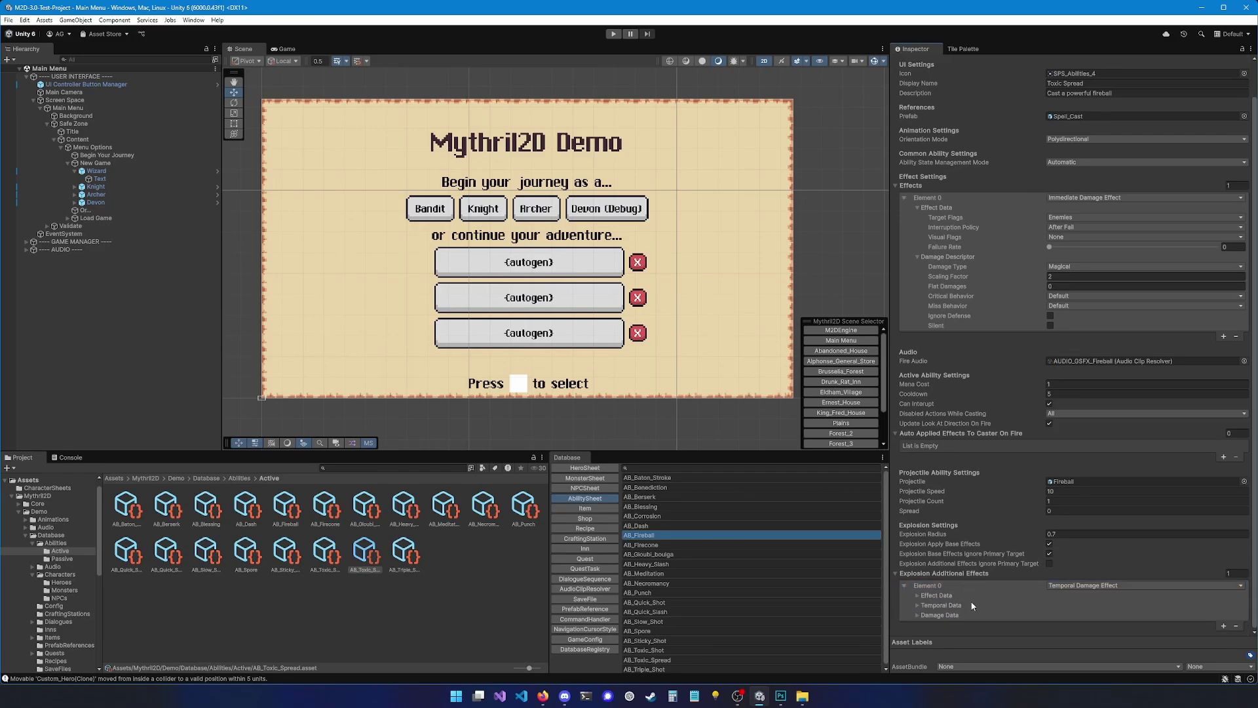
left_click(1069, 586)
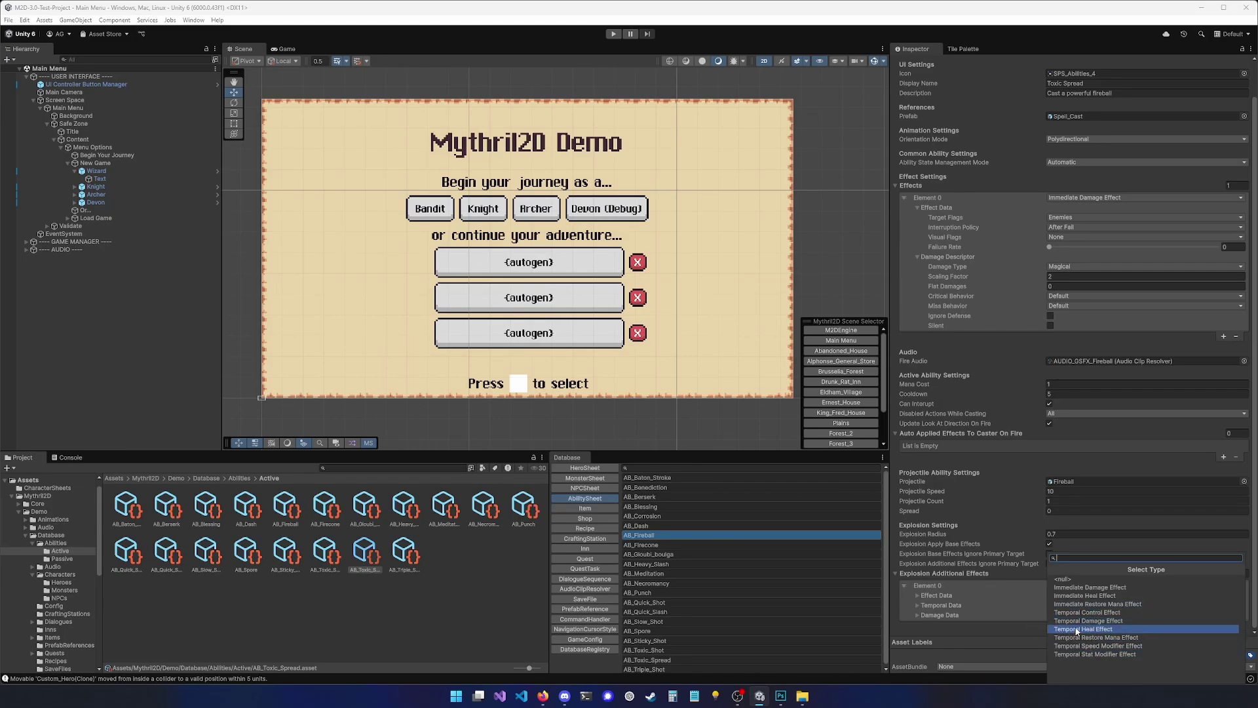
left_click(1080, 622)
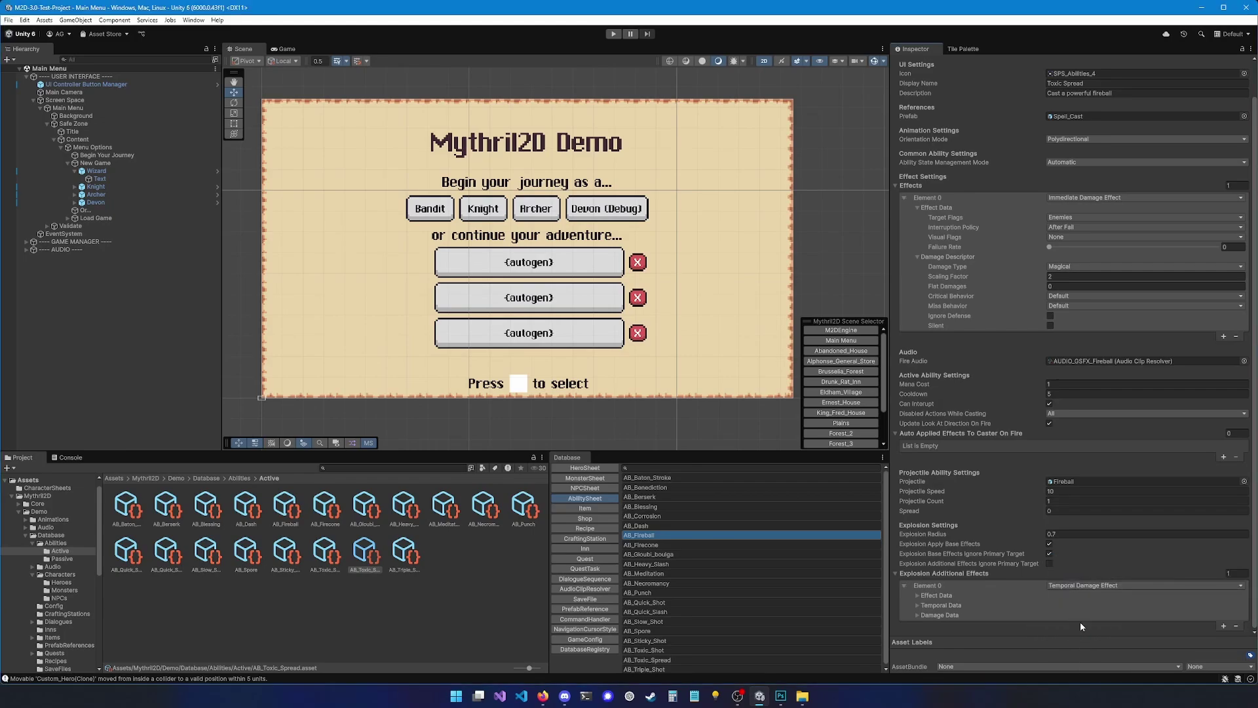
Step: Expand Element 0's Effect Data, Temporal Data and Damage Data sections
left_click(921, 595)
scroll(928, 606, "down", 2)
left_click(927, 605)
scroll(927, 605, "down", 2)
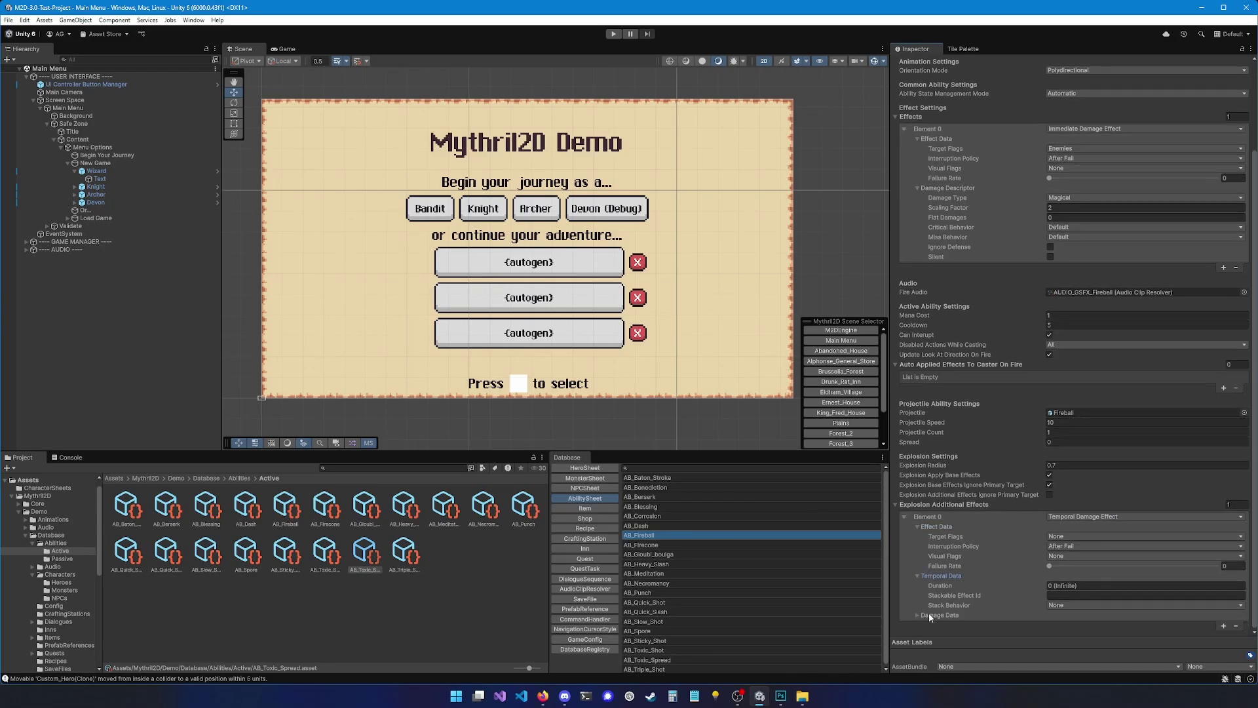
left_click(930, 616)
scroll(929, 607, "down", 2)
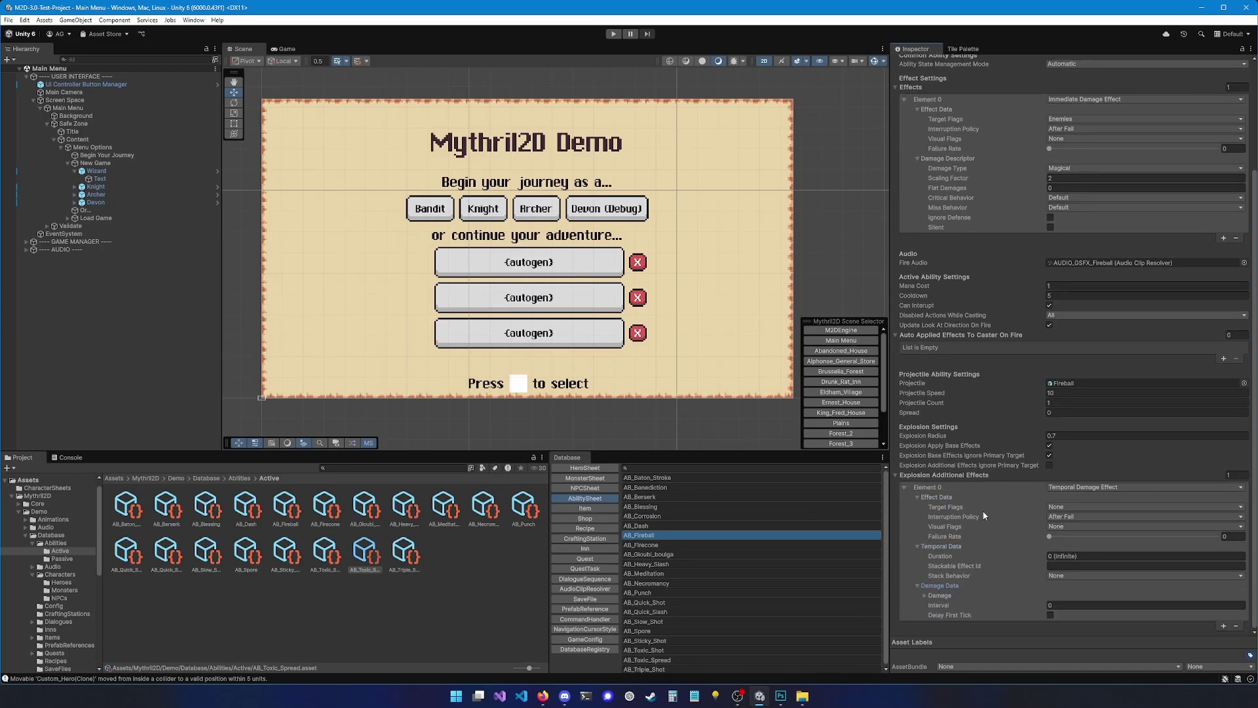
scroll(1060, 514, "up", 4)
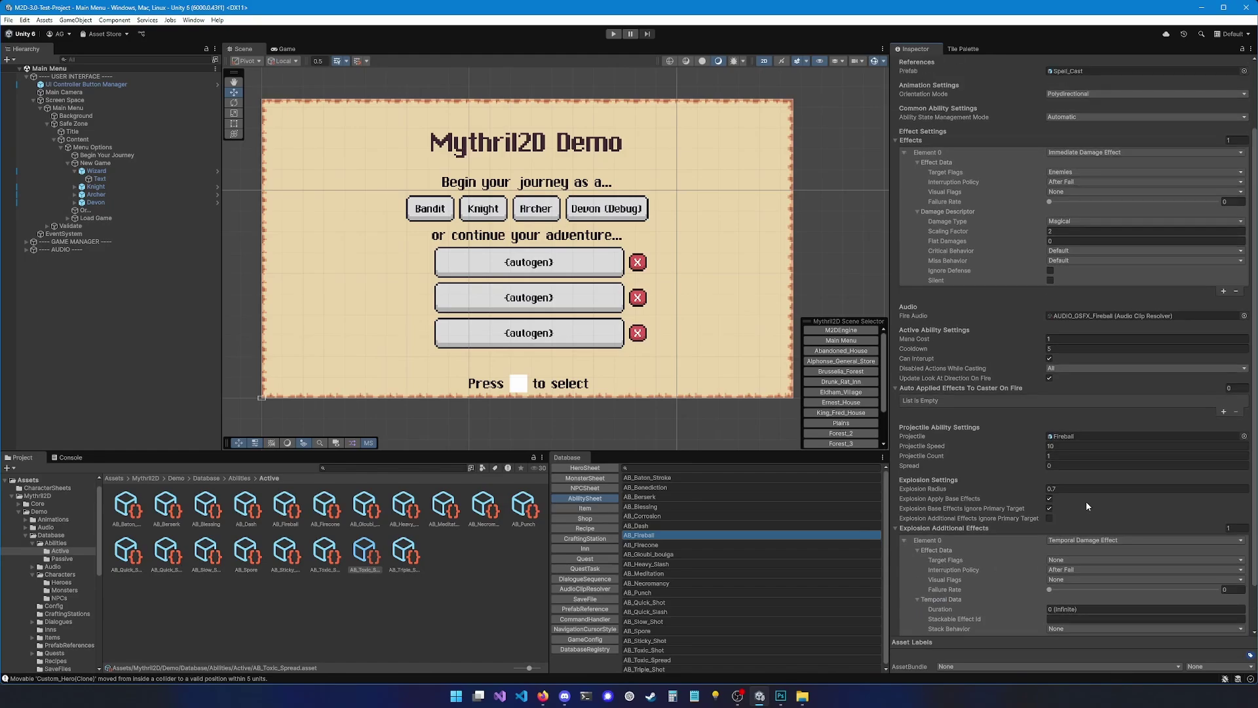
scroll(1090, 300, "down", 4)
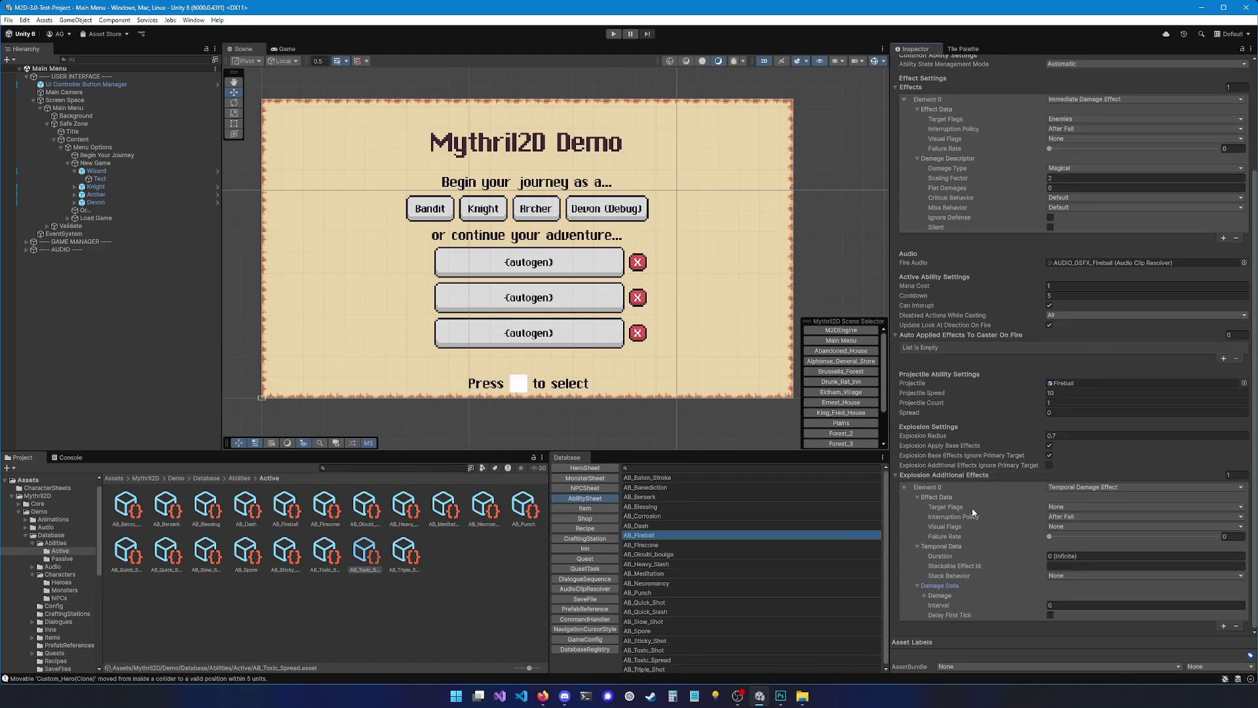
Step: Set Target Flags to Enemies, keeping Interruption Policy at After Fail and Visual Flags at None
left_click(1060, 508)
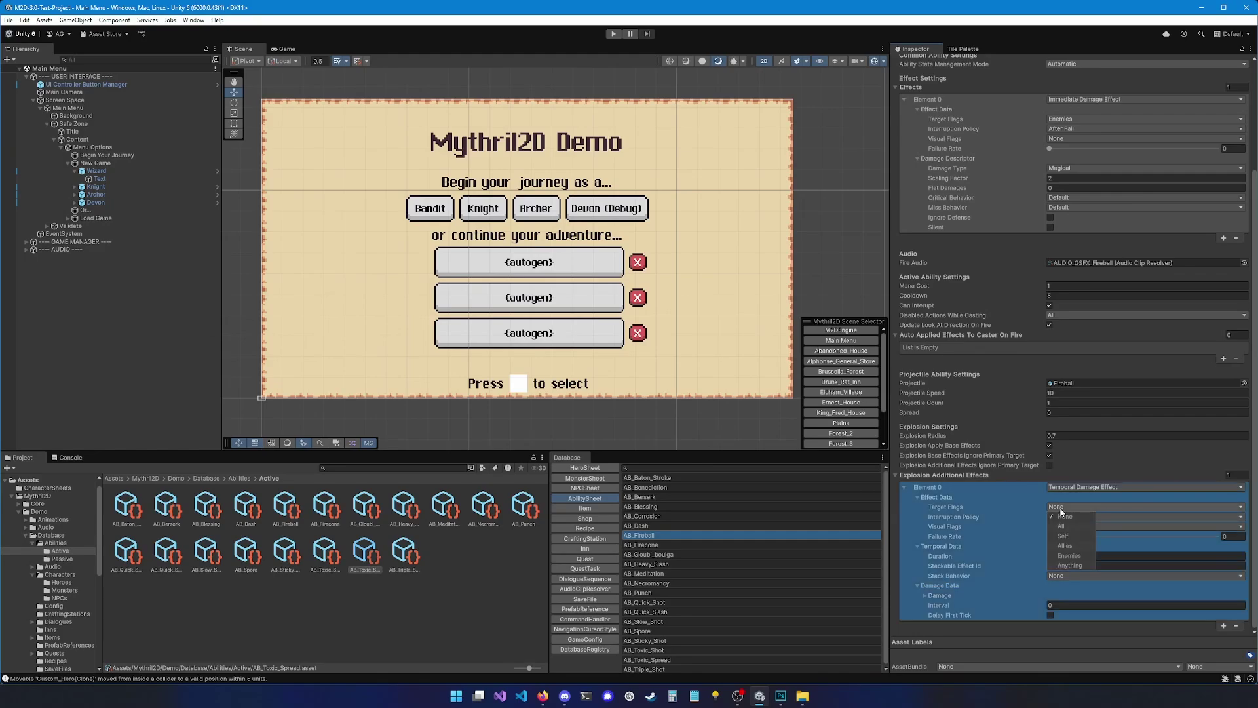
left_click(1070, 556)
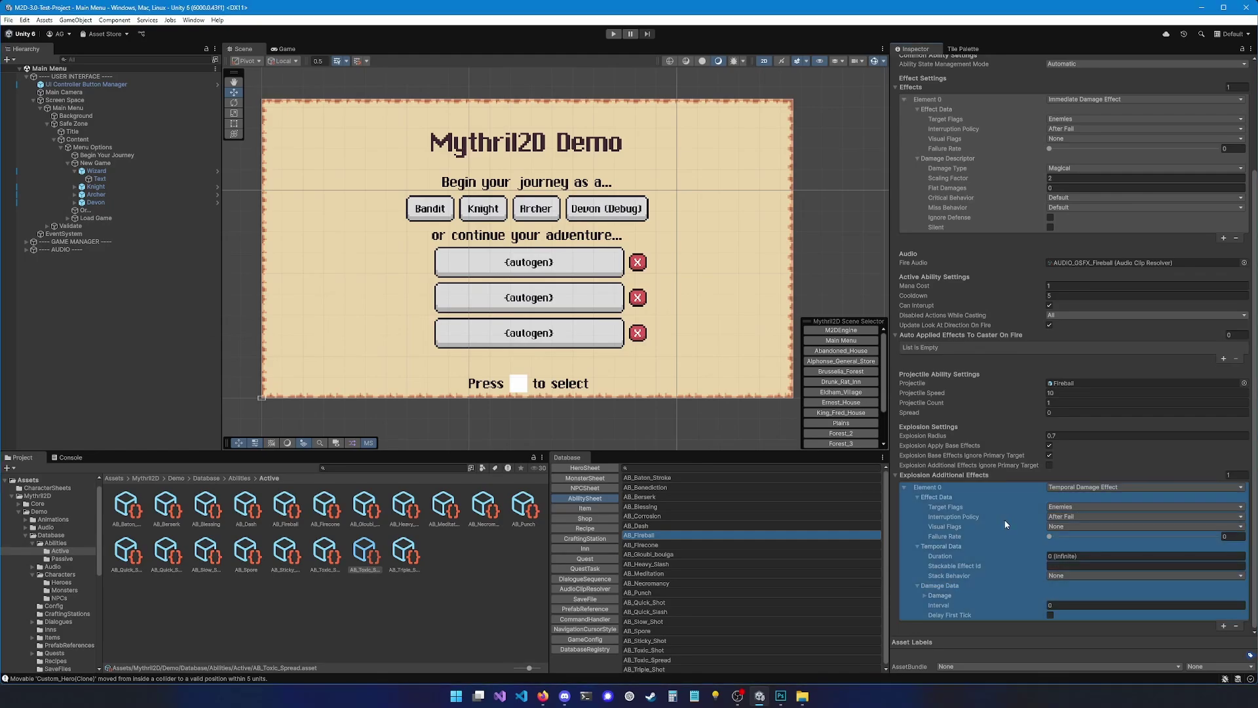
left_click(1068, 517)
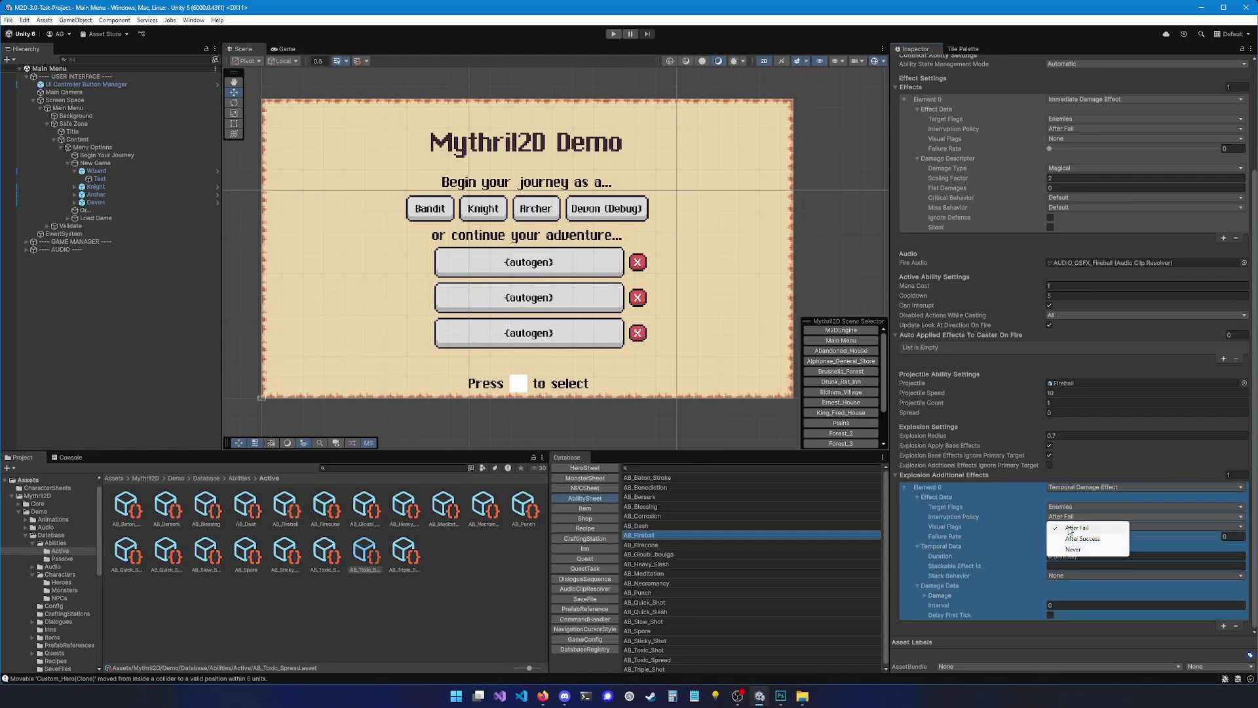
left_click(1046, 515)
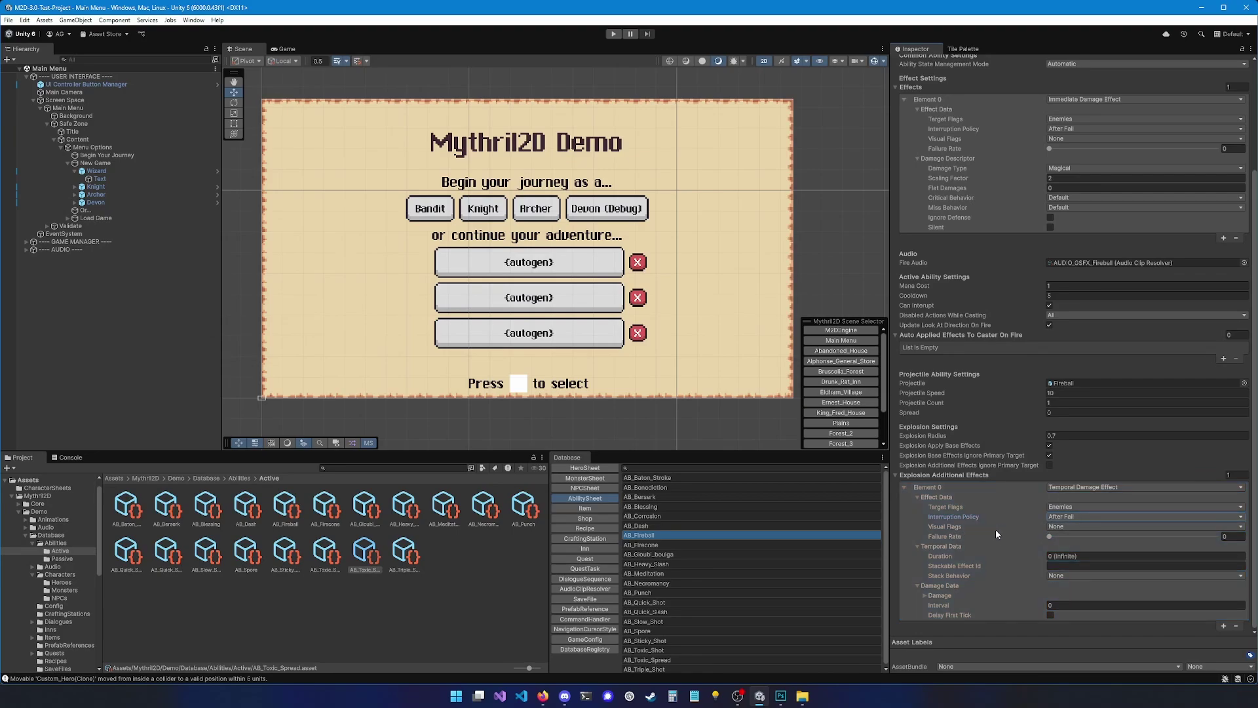
left_click(1060, 526)
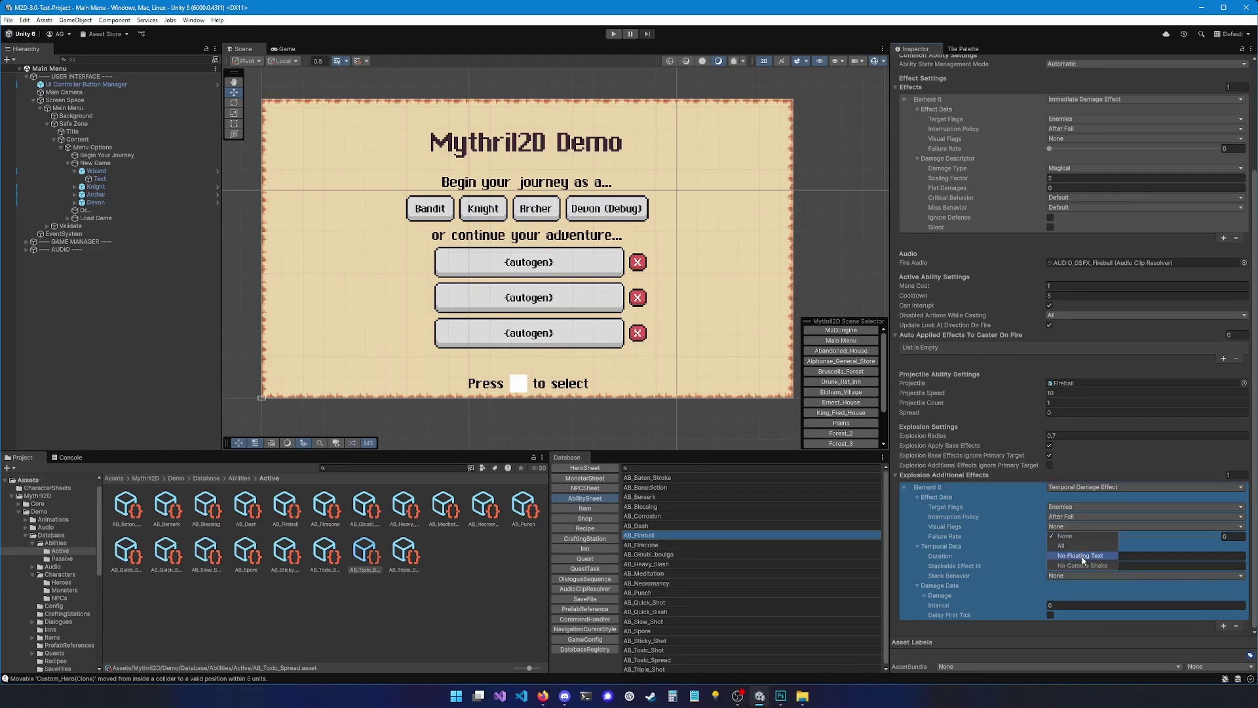
left_click(1225, 530)
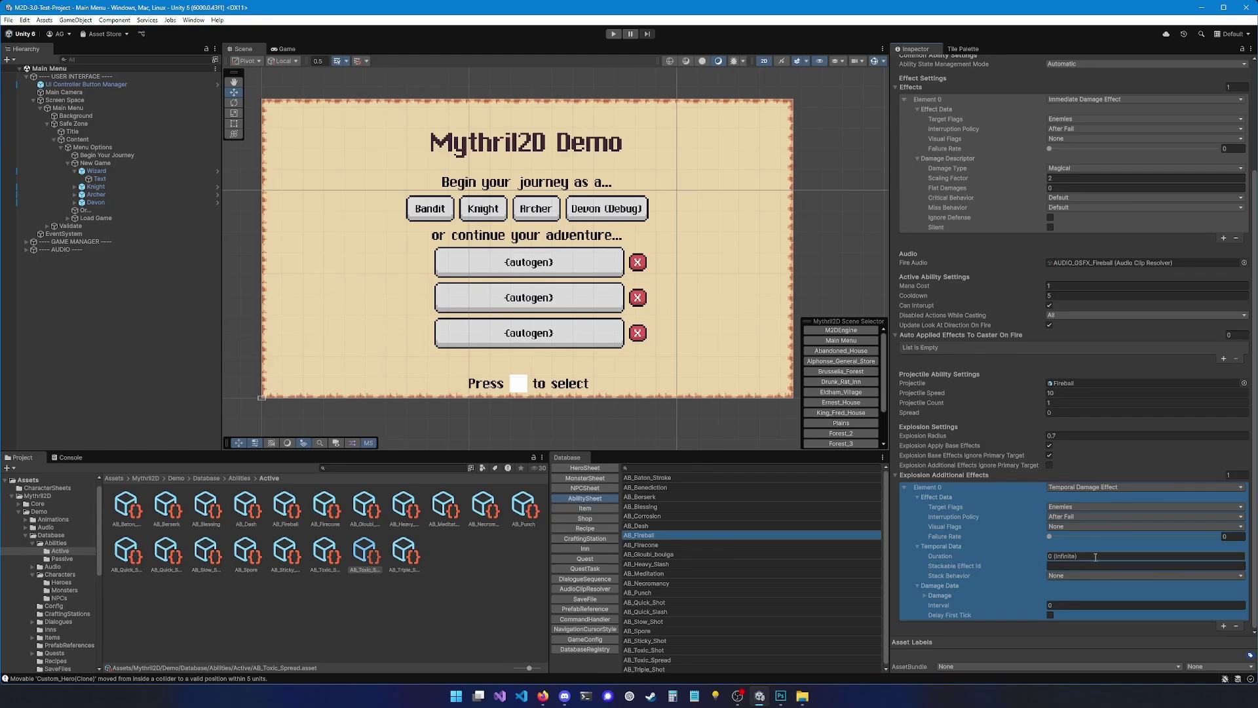
Step: Set Duration to 5, Stackable Effect Id to toxic_spread, and Stack Behavior to Refresh Duration
left_click(1056, 555)
type("5")
left_click(1063, 565)
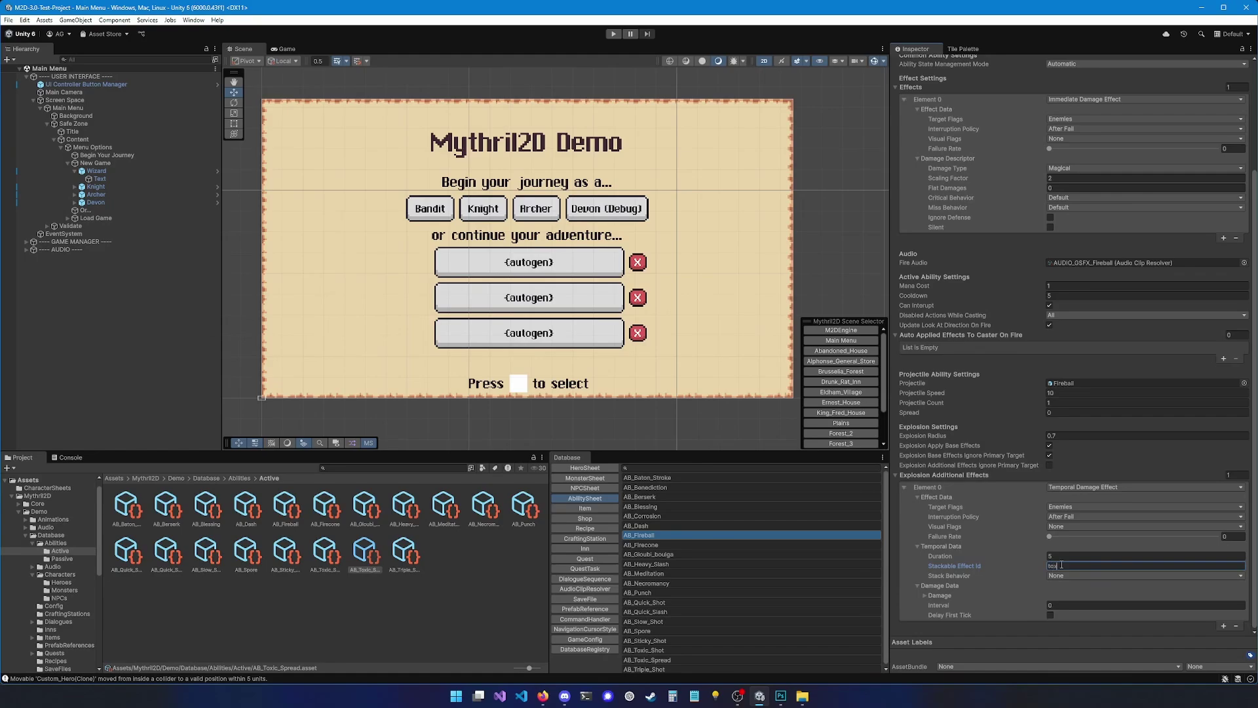
type("toxic_spread")
left_click(1053, 577)
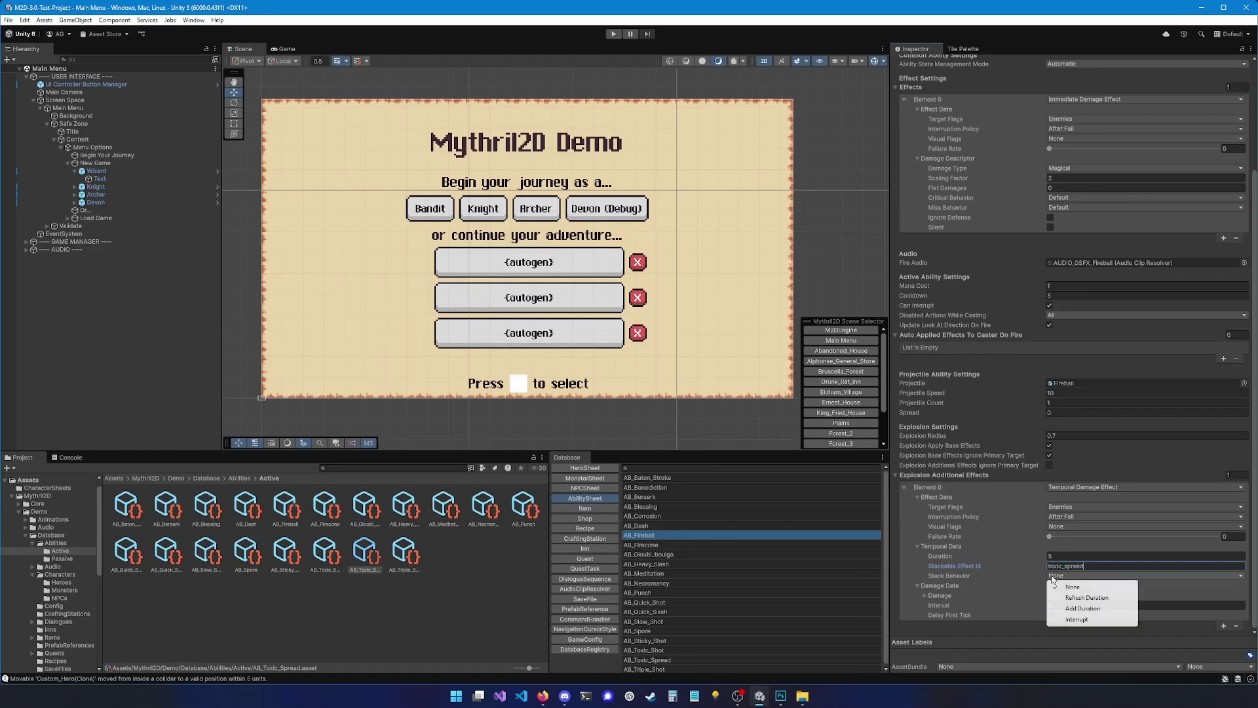
left_click(1076, 598)
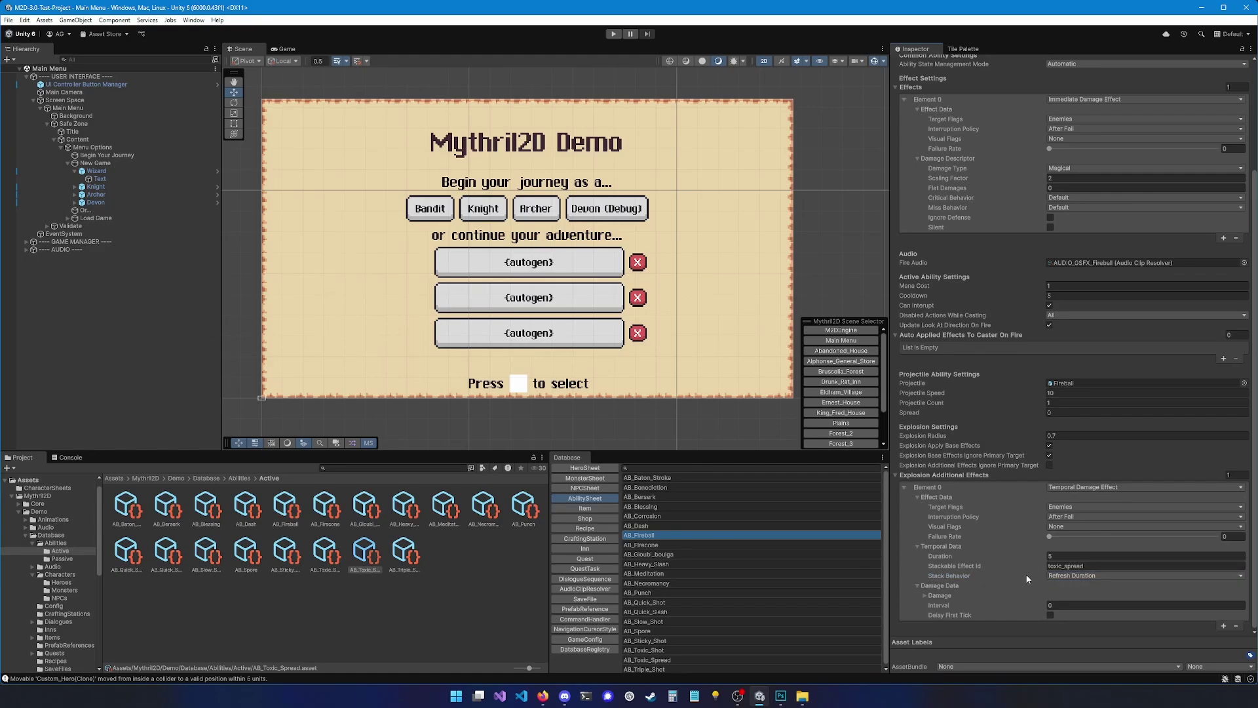
left_click(1068, 577)
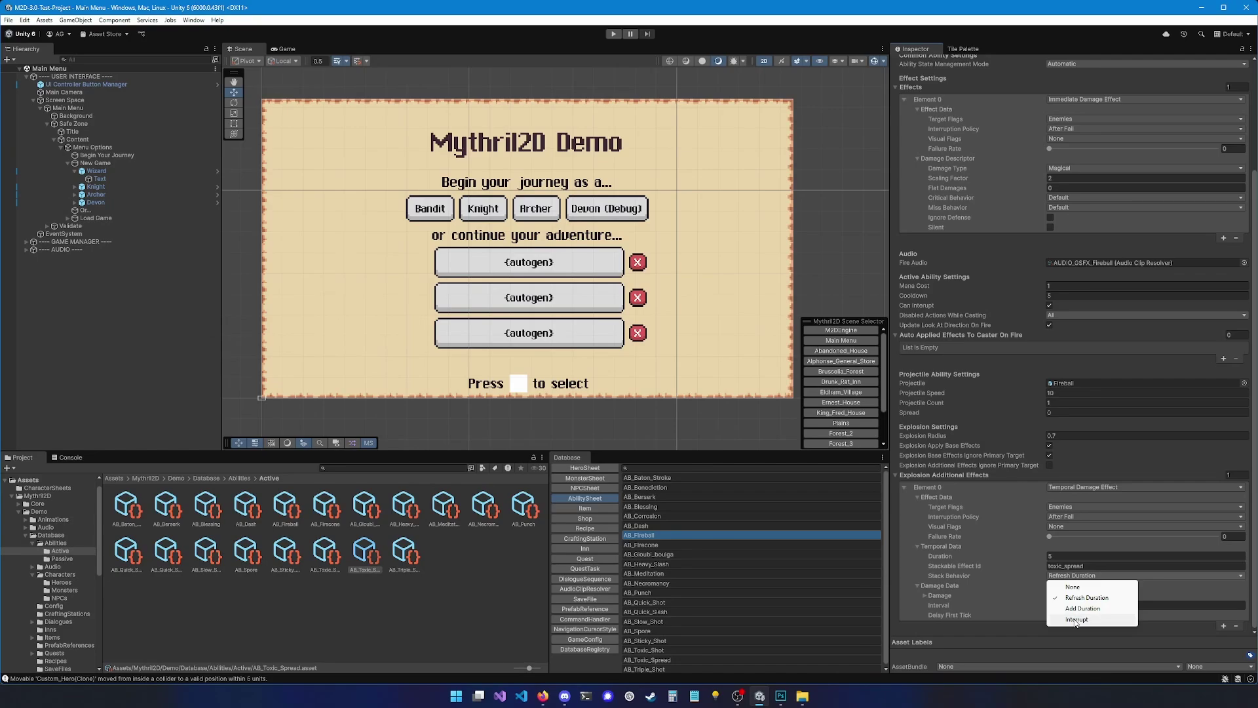
Step: Keep stacking at Refresh Duration and set the explosion damage type to Magical
left_click(990, 588)
left_click(941, 597)
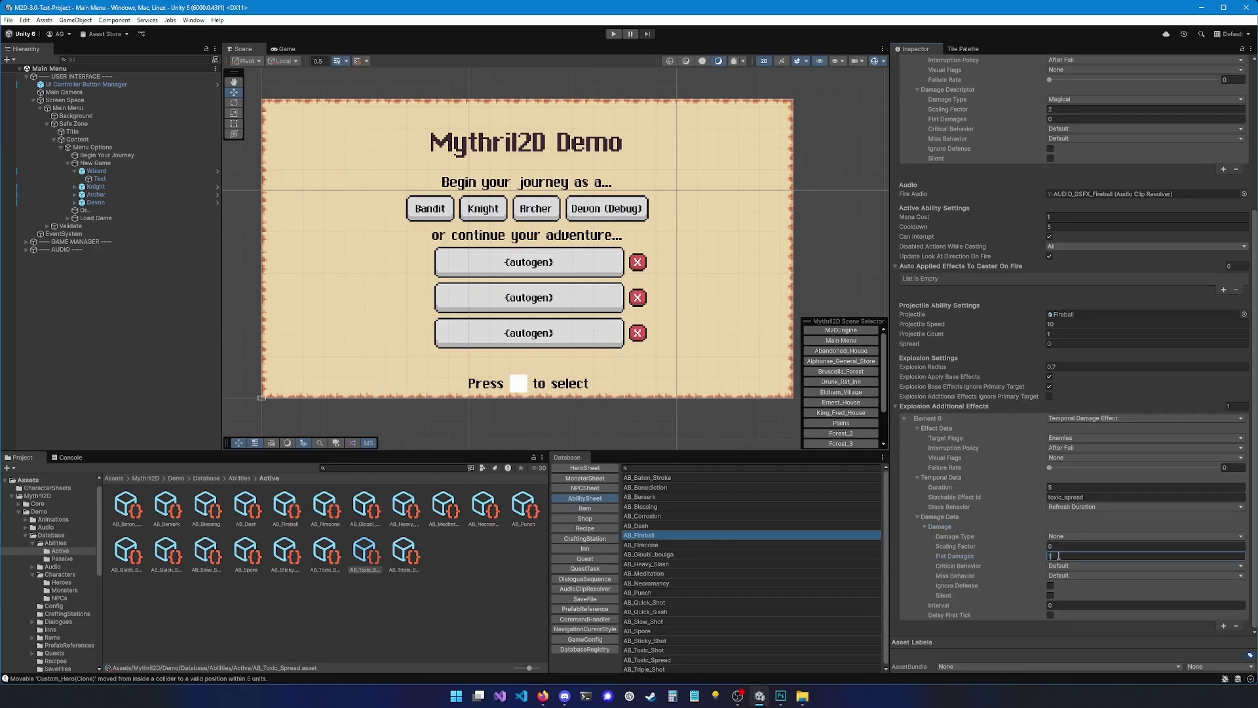
left_click(1075, 536)
left_click(1071, 568)
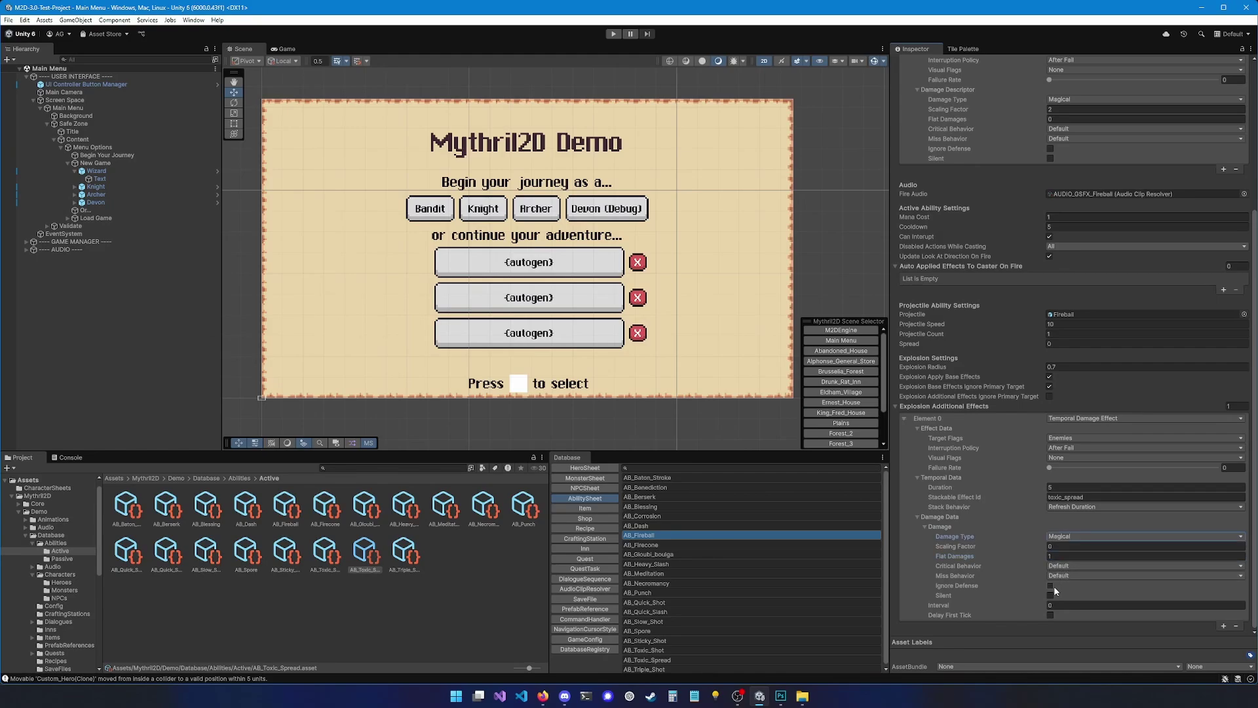
Step: Make Toxic Spread's damage tick at interval 1, Silent, never missing or critting
left_click(1057, 606)
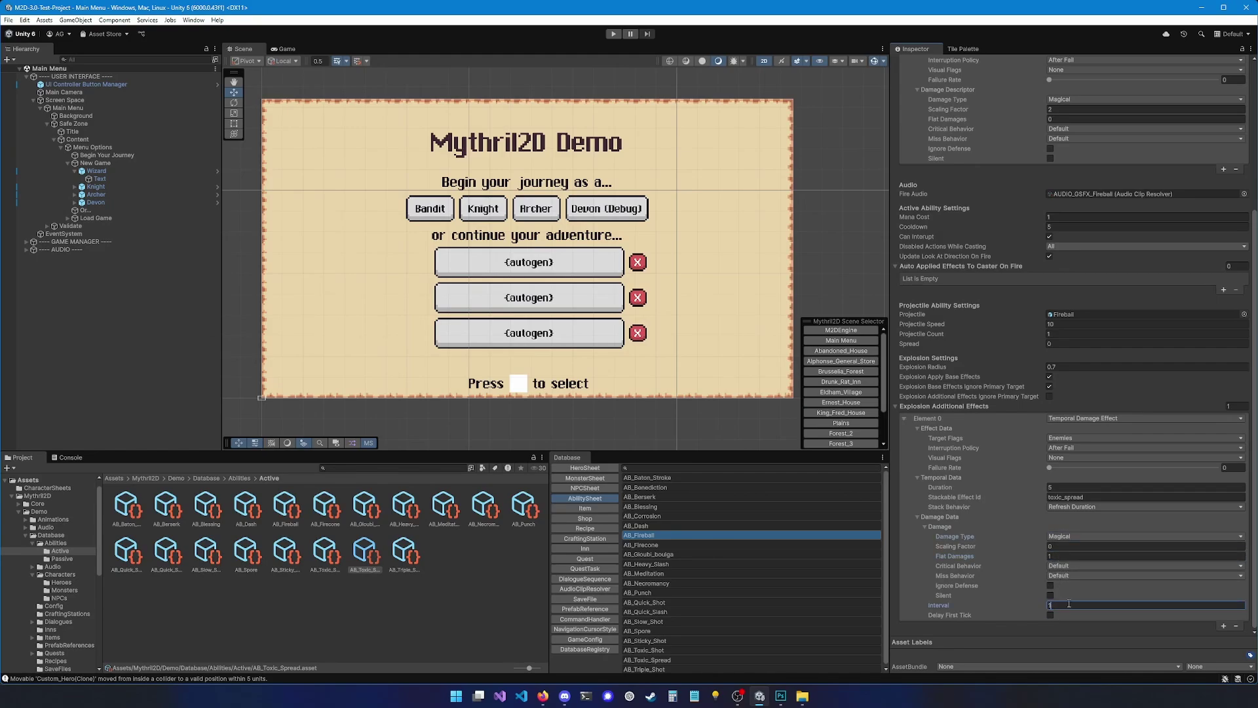
left_click(1051, 576)
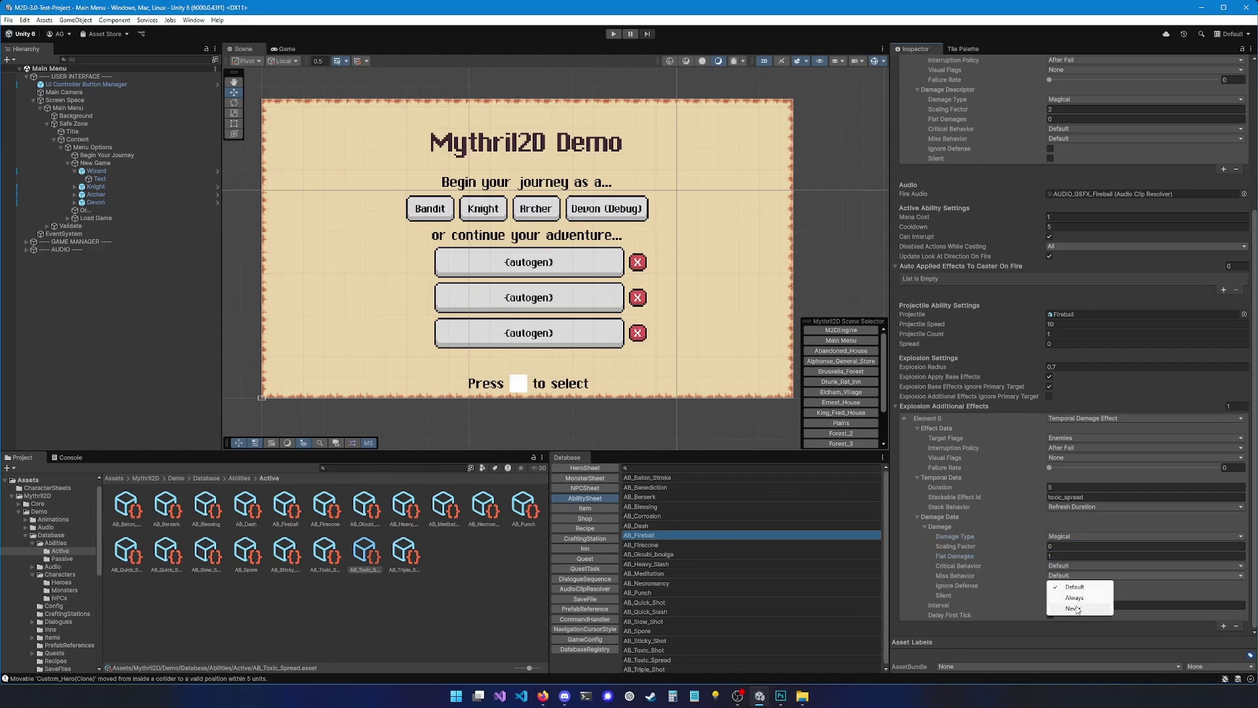
left_click(1074, 609)
left_click(1059, 568)
left_click(1058, 598)
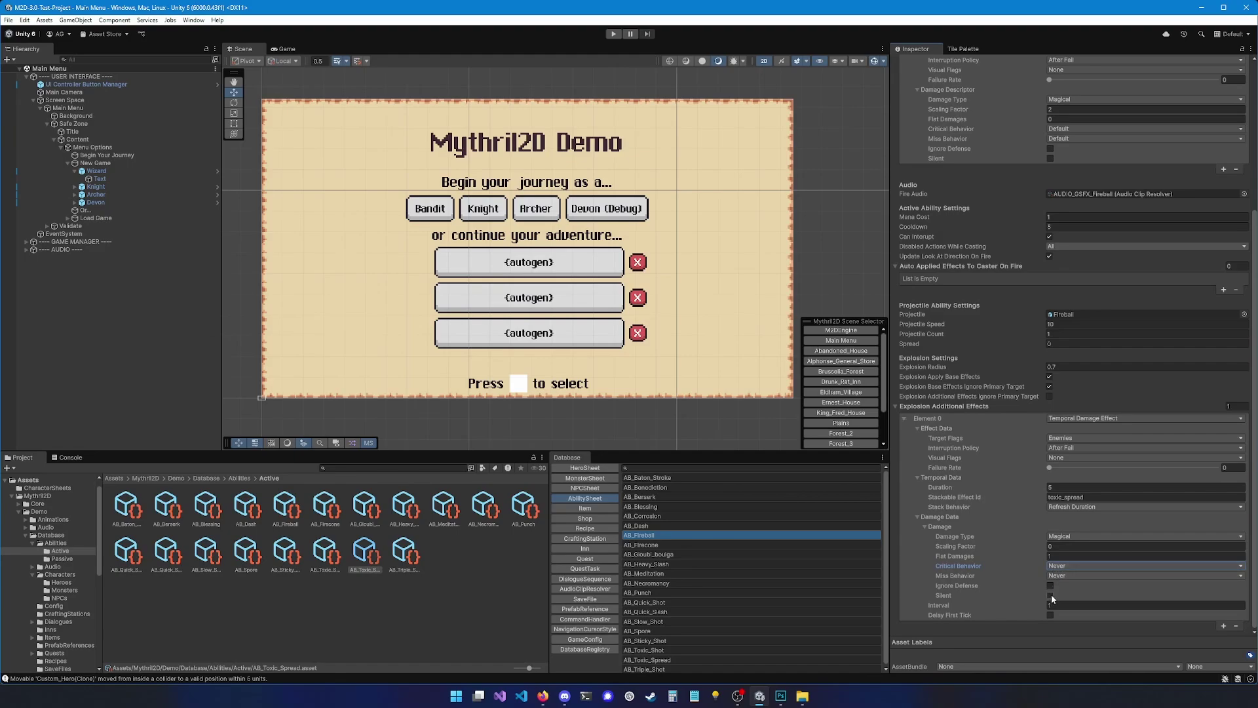
left_click(1051, 595)
left_click(1051, 605)
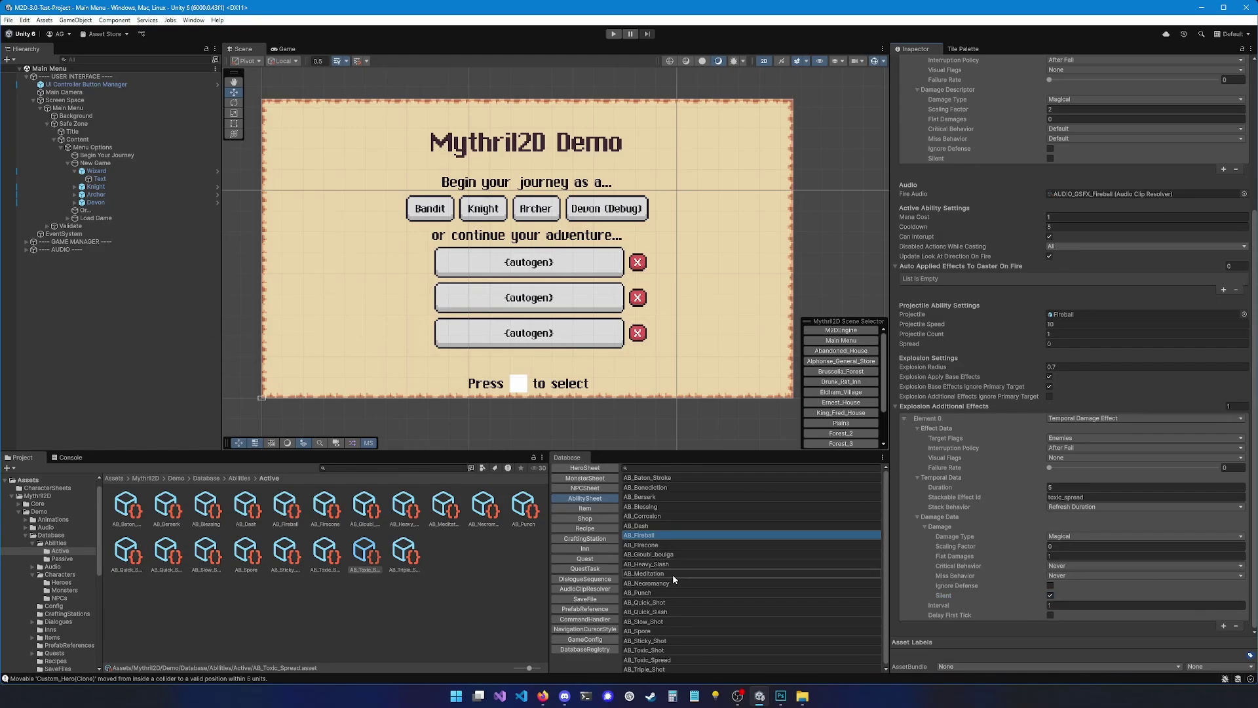
Step: Replace AB_Fireball with AB_Toxic_Spread in CS_Custom_Hero's first Abilities Per Level slot
left_click(586, 468)
left_click(648, 488)
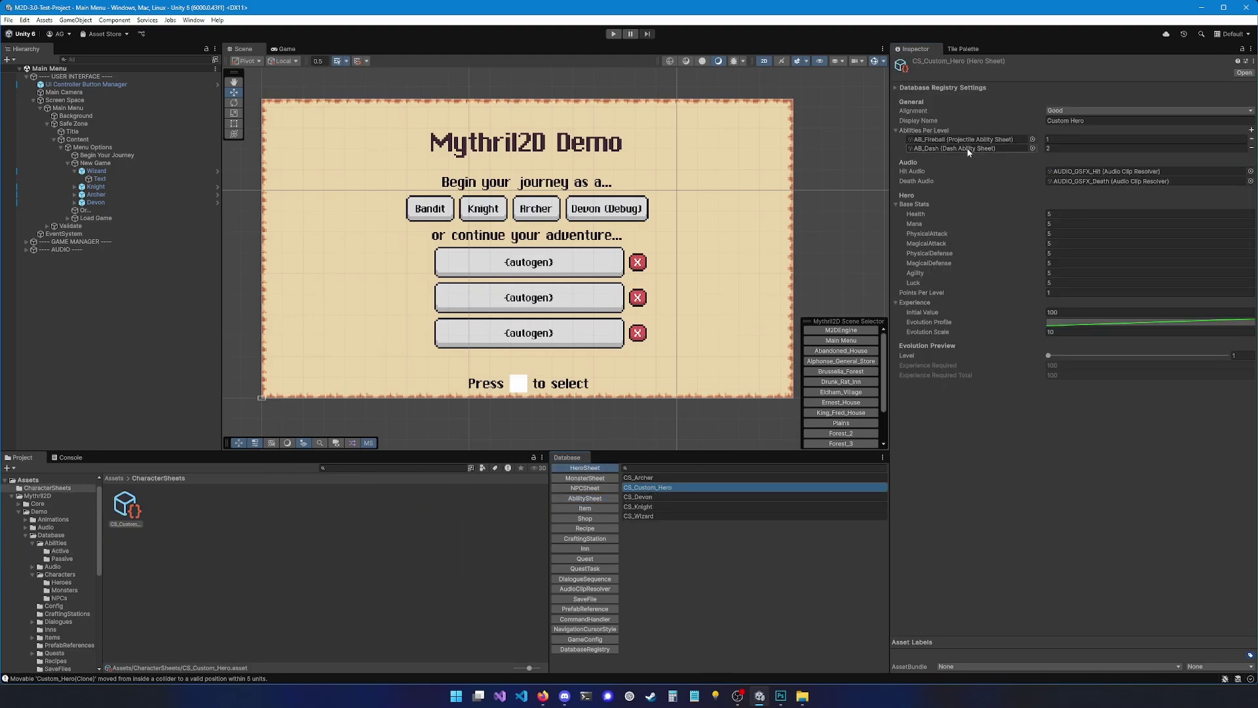
left_click(1032, 139)
scroll(689, 279, "up", 1)
type("toxic")
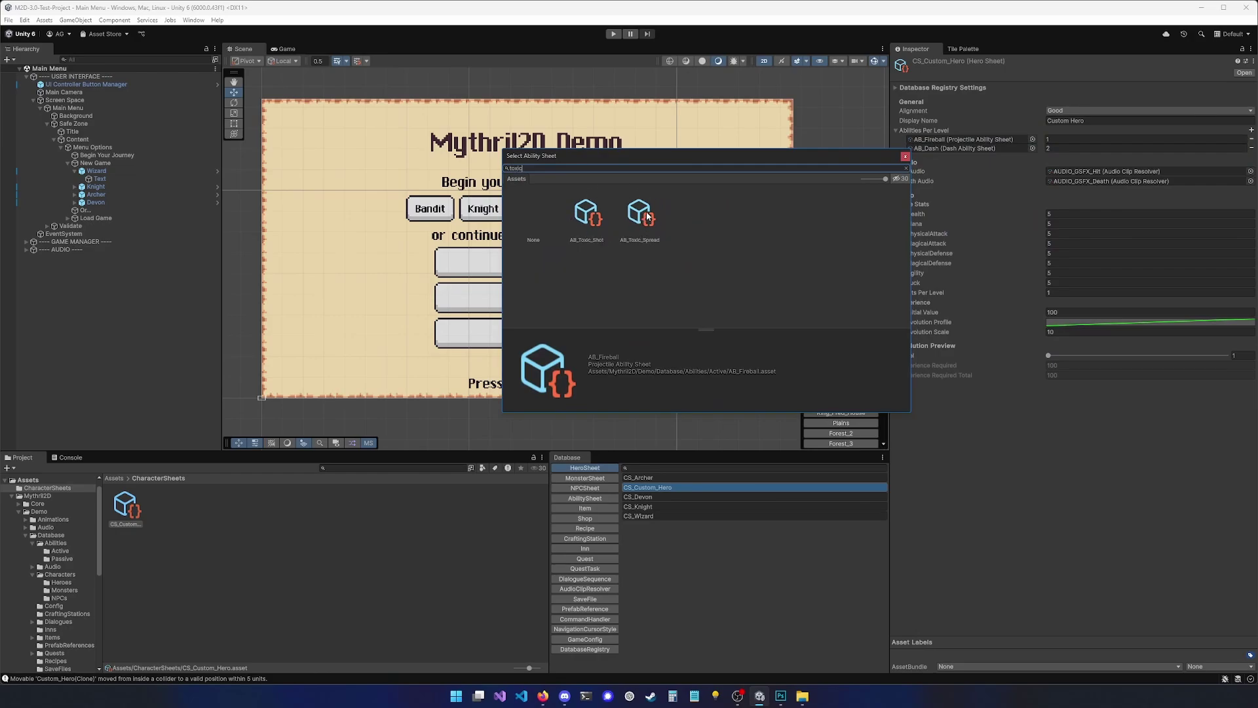
double_click(647, 217)
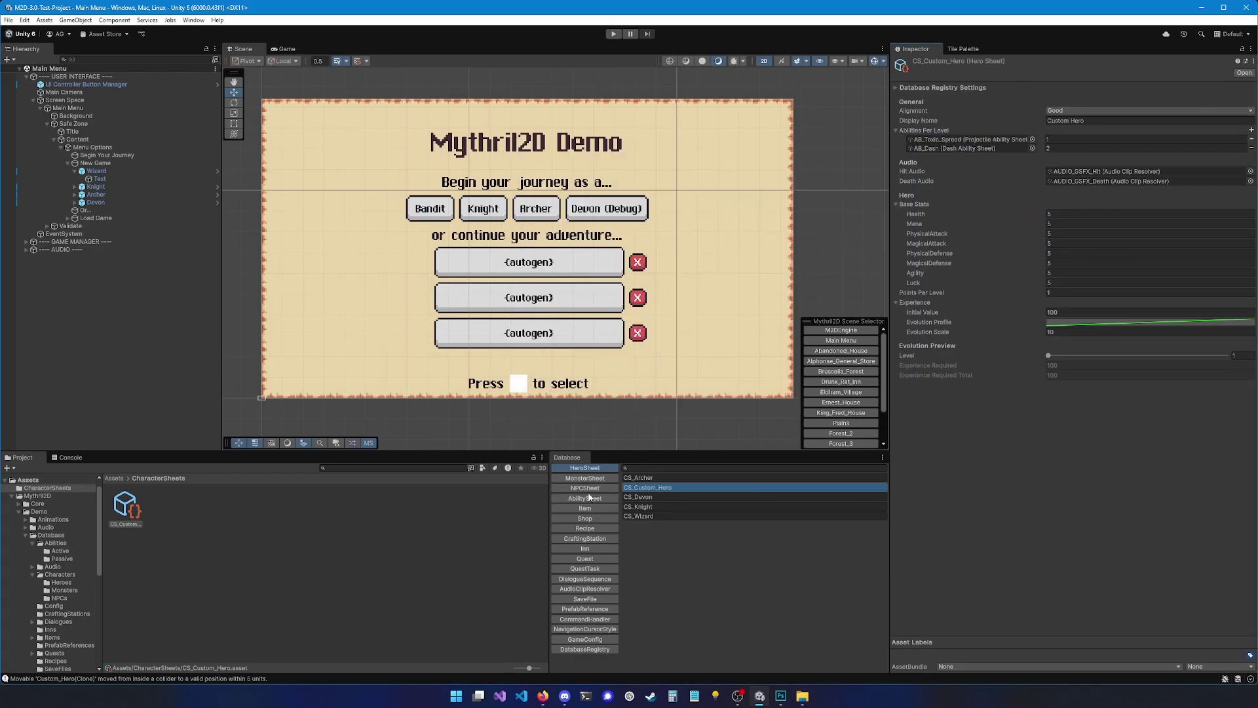
Step: Set SF_Custom_Hero's Equipped Abilities Element 0 to AB_Toxic_Spread, replacing AB_Fireball
left_click(586, 598)
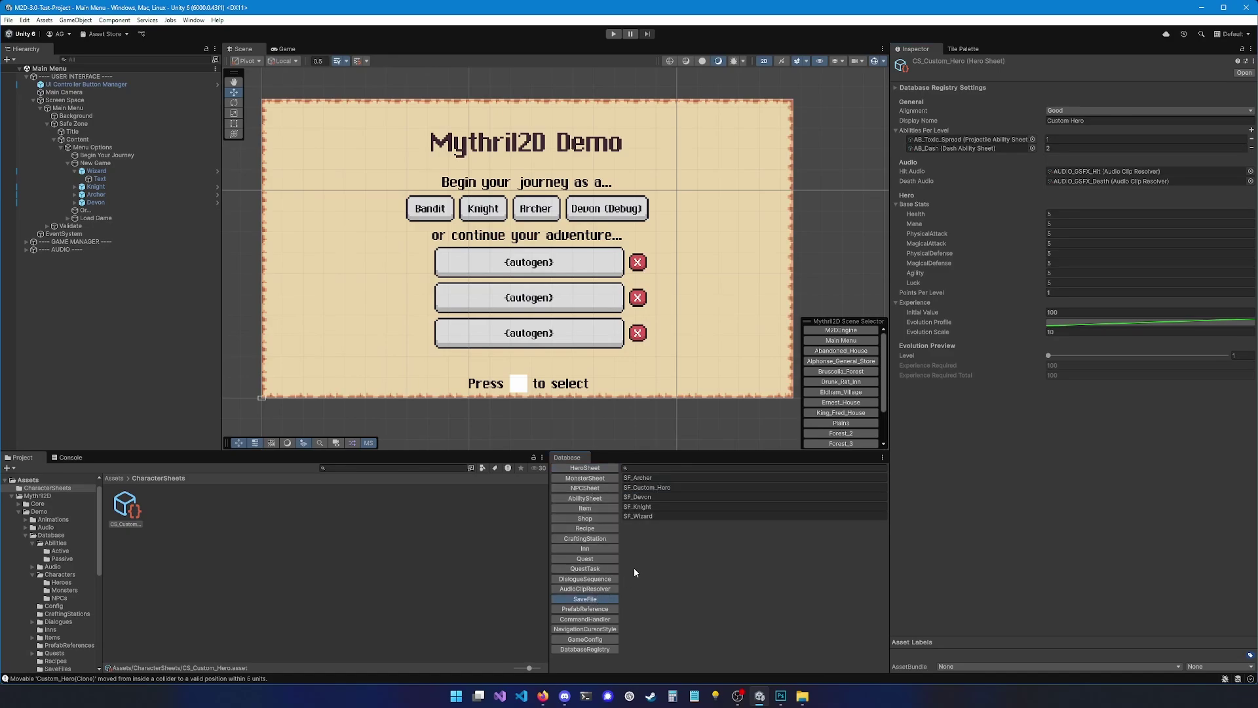
left_click(635, 488)
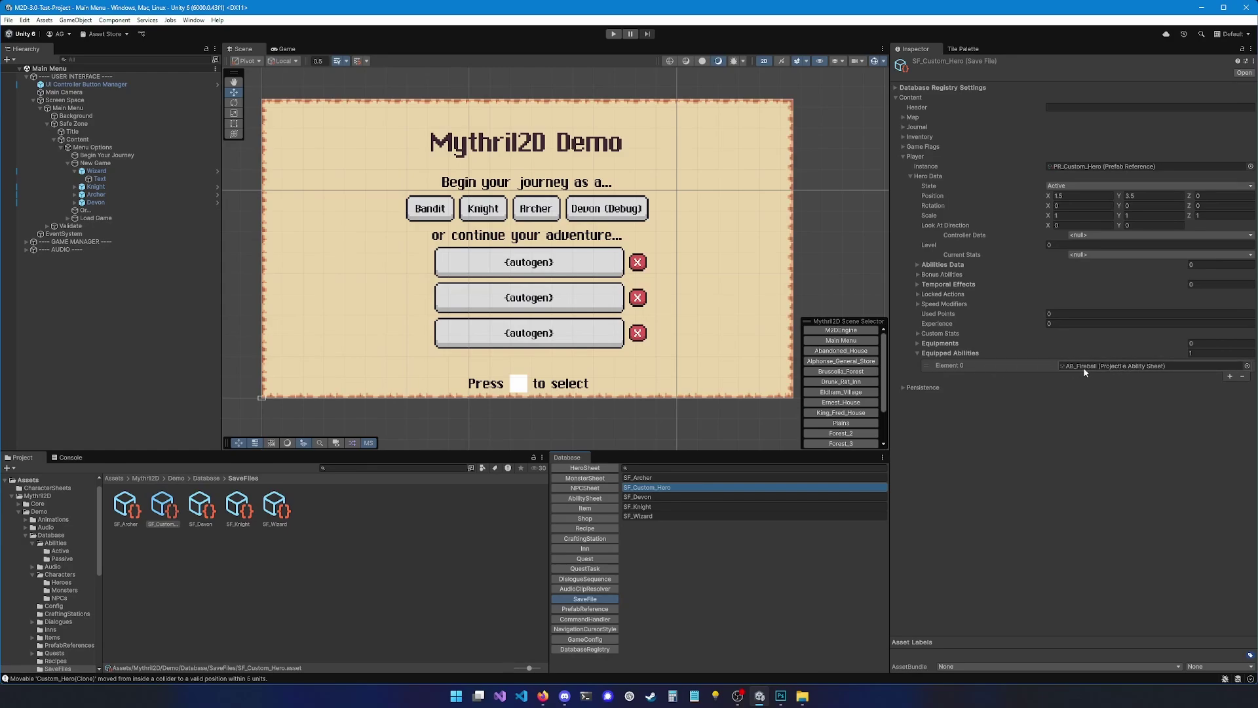
left_click(1246, 366)
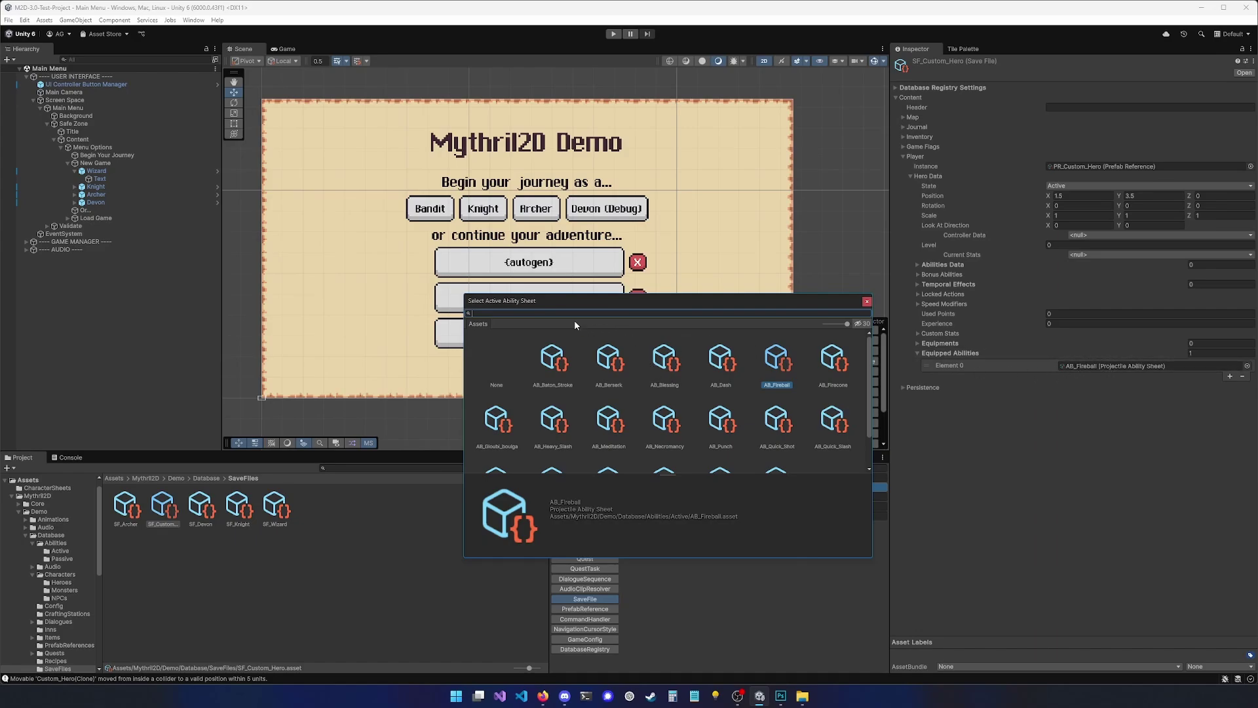
type("toxic")
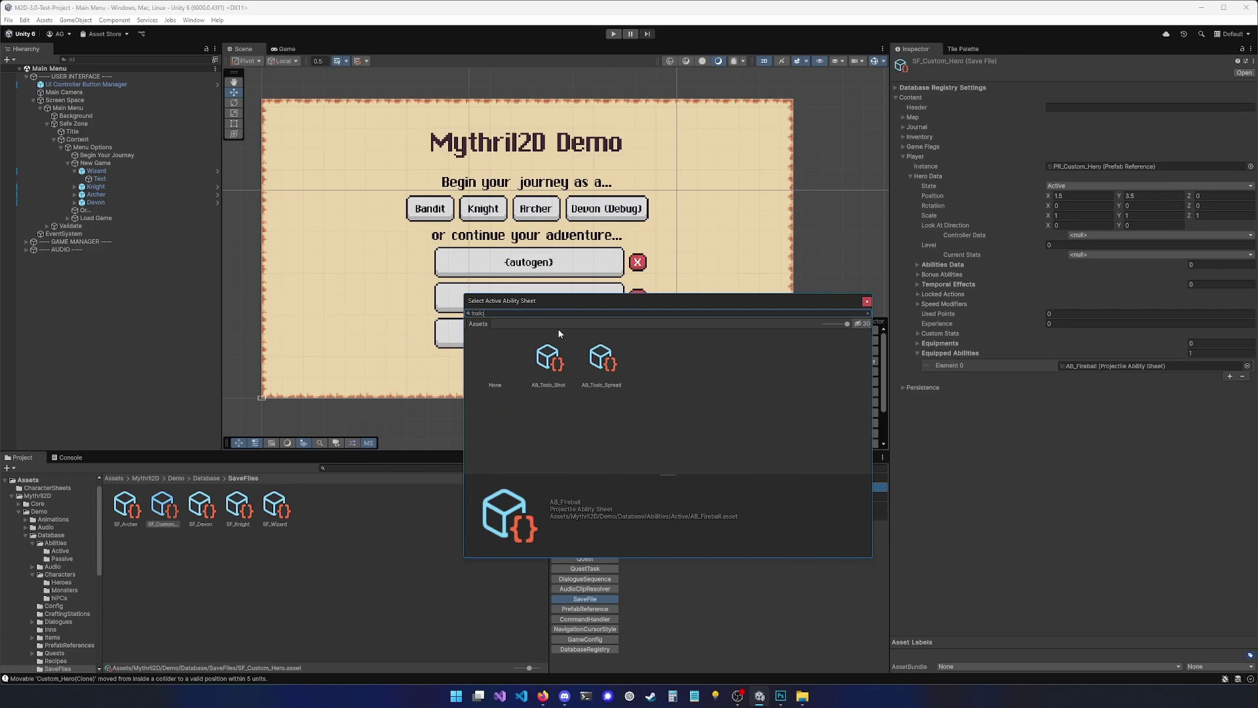
double_click(601, 359)
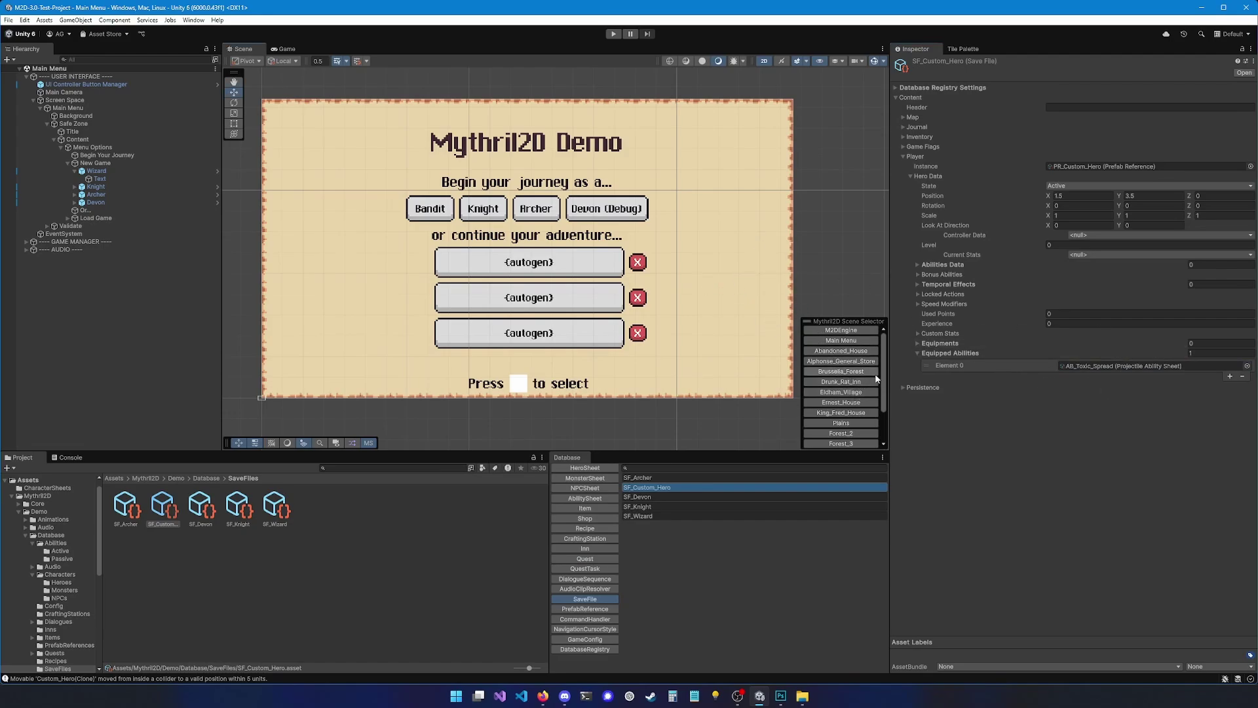
Step: Load the Plains scene from the Scene Selector and bring its map into view
scroll(885, 380, "down", 2)
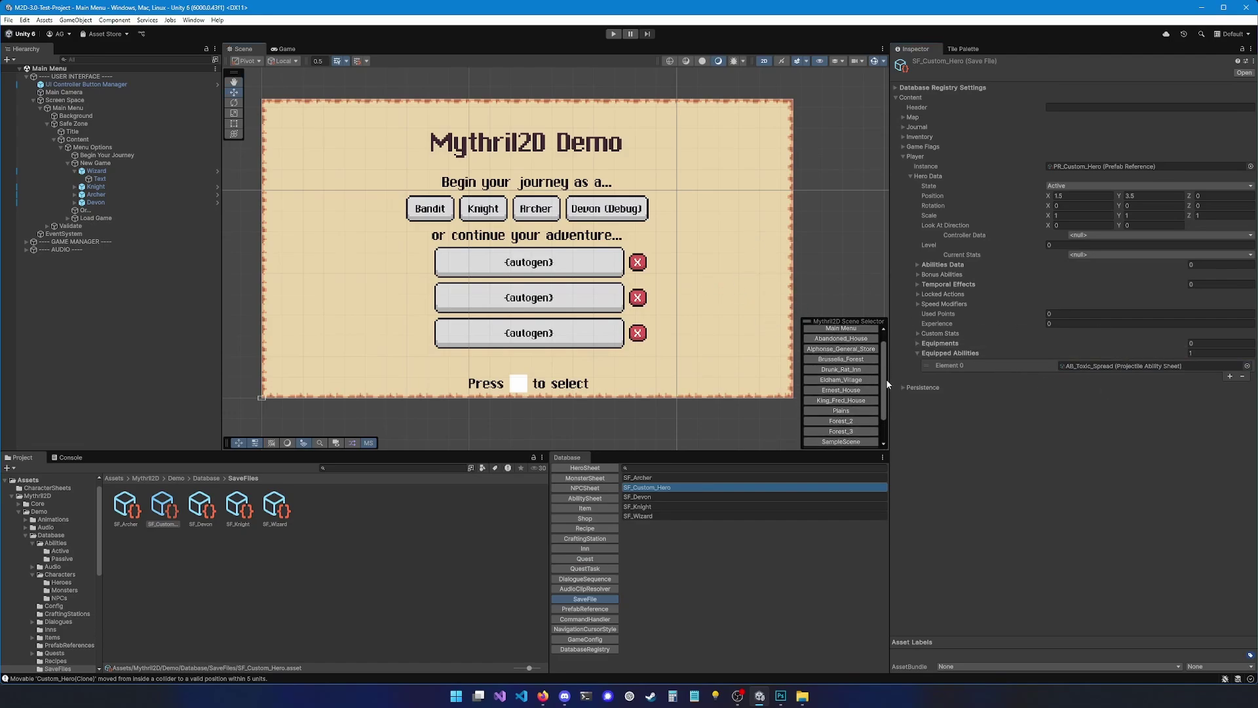
left_click(842, 411)
middle_click_drag(352, 368, 566, 340)
scroll(548, 360, "up", 10)
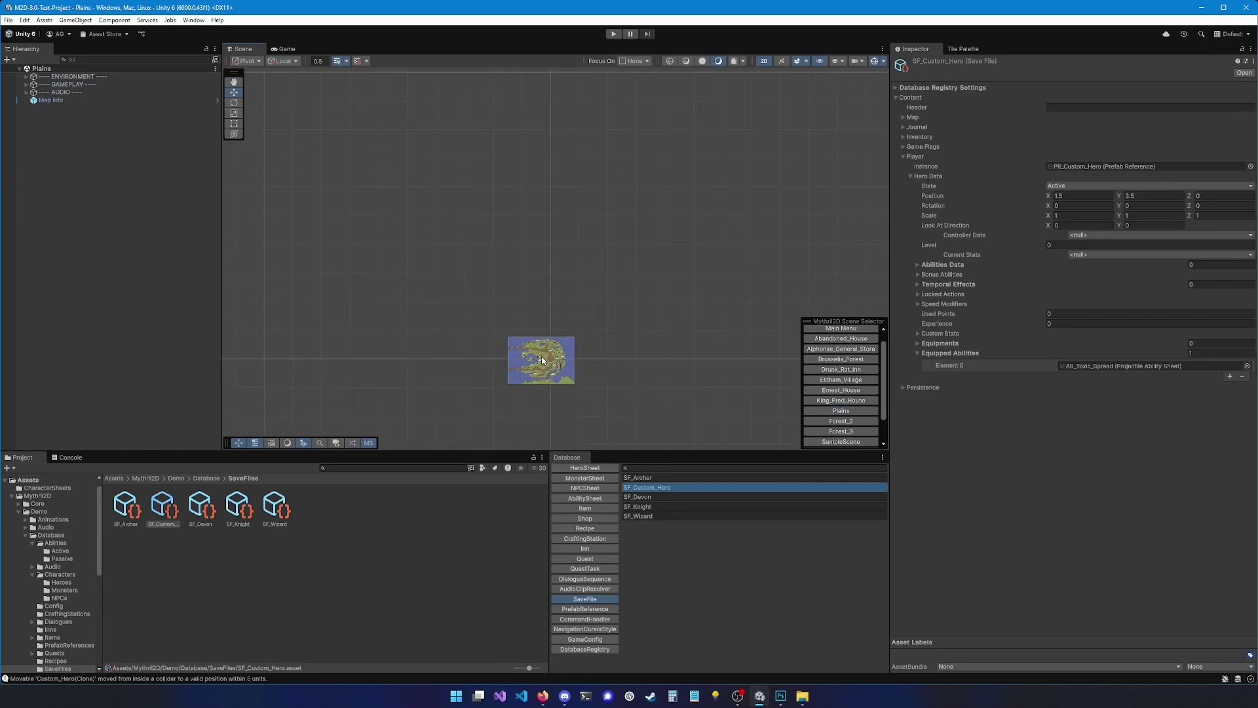
scroll(532, 378, "up", 3)
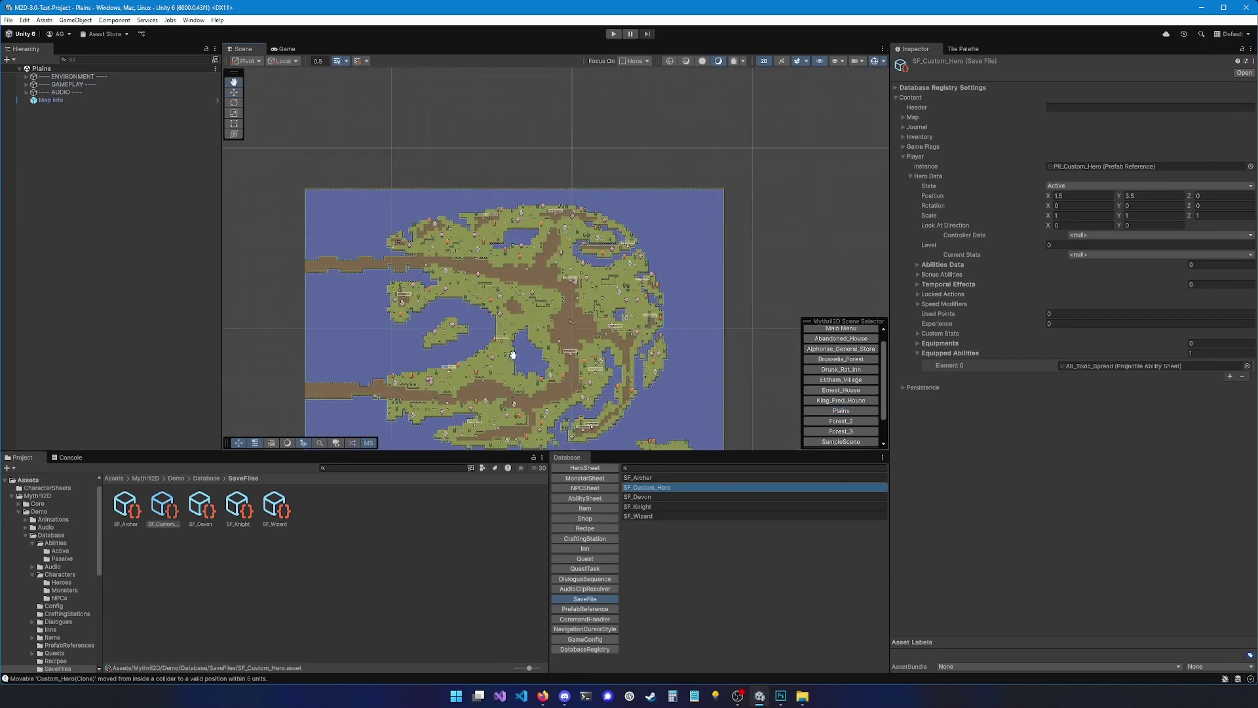
Step: Briefly play-test Plains, walking the hero right, then list the GameConfig entries
left_click(613, 34)
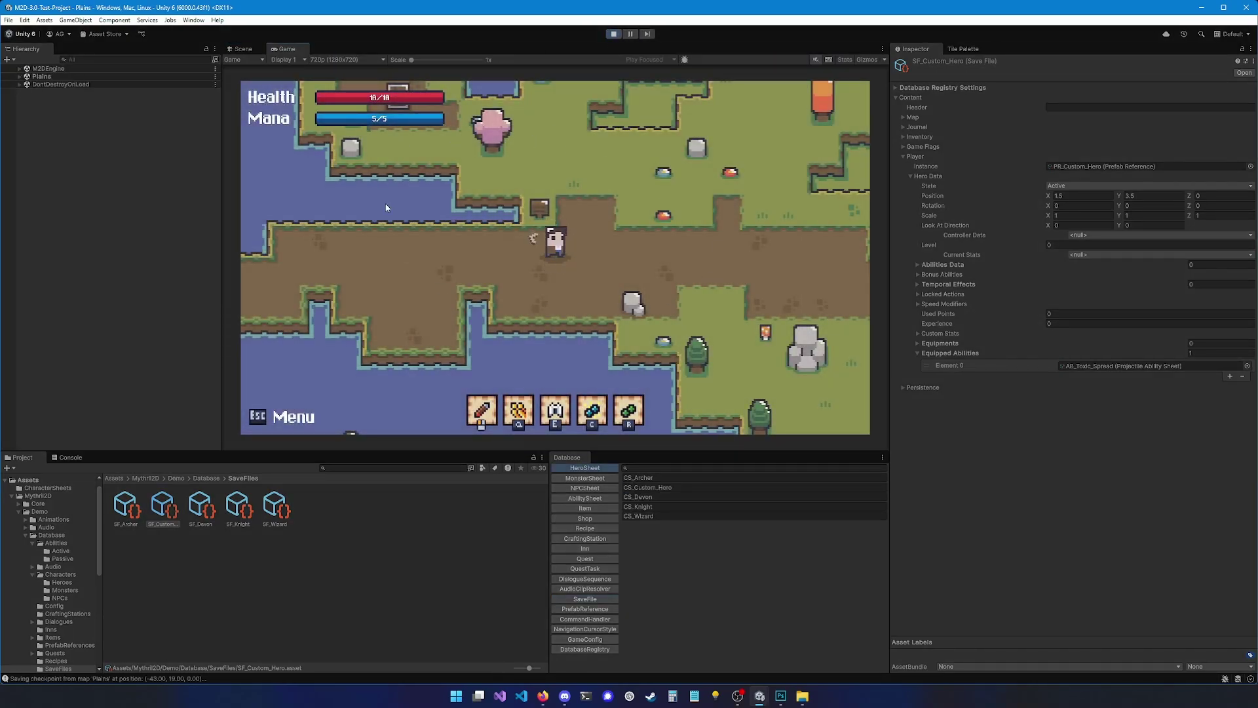
key("Right")
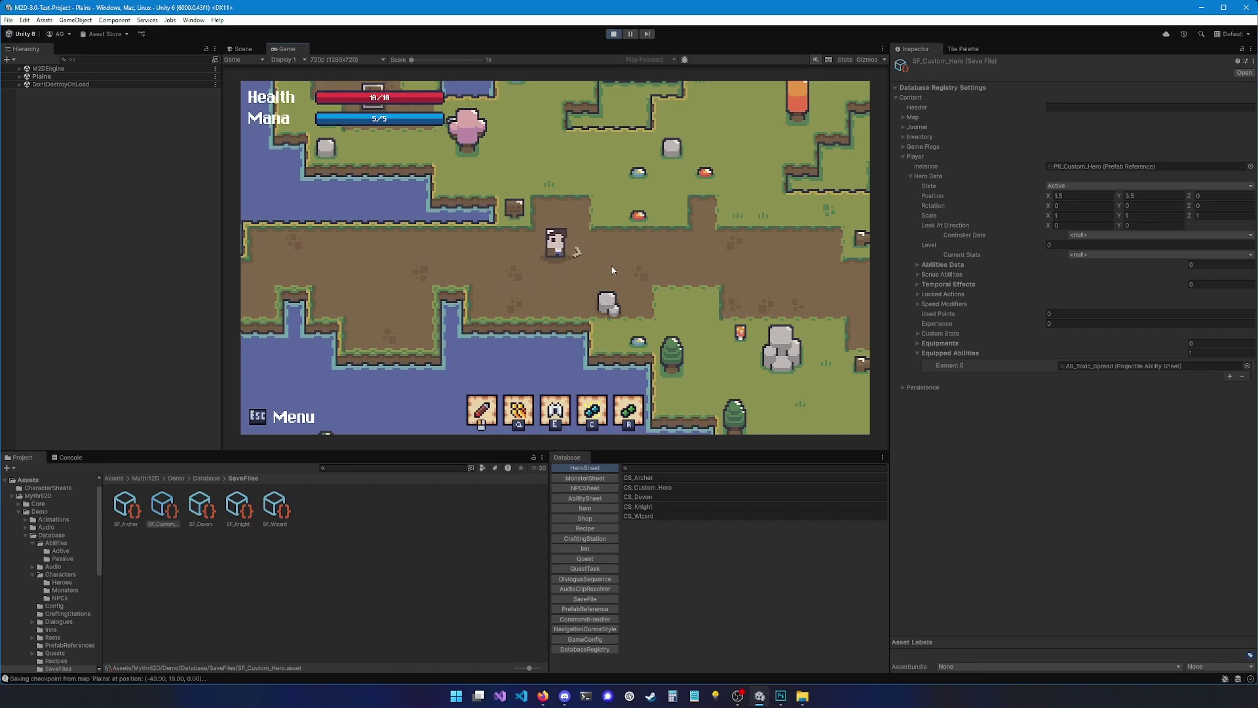
left_click(613, 34)
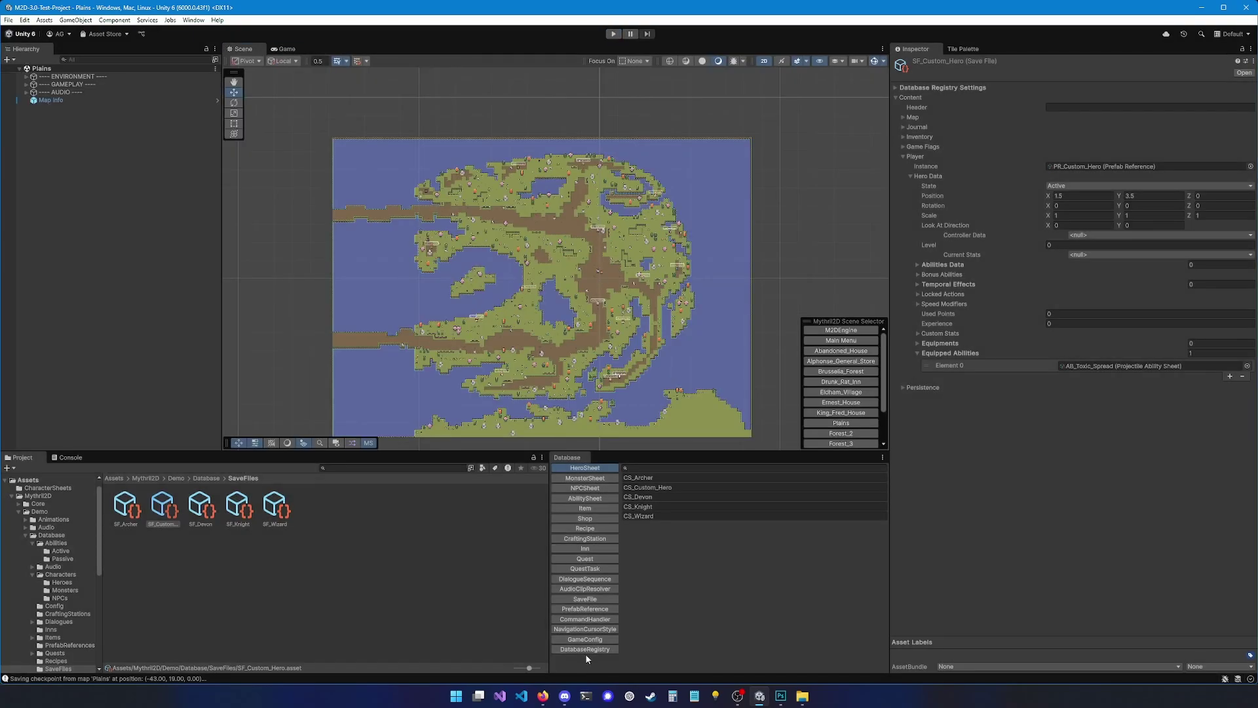
left_click(584, 639)
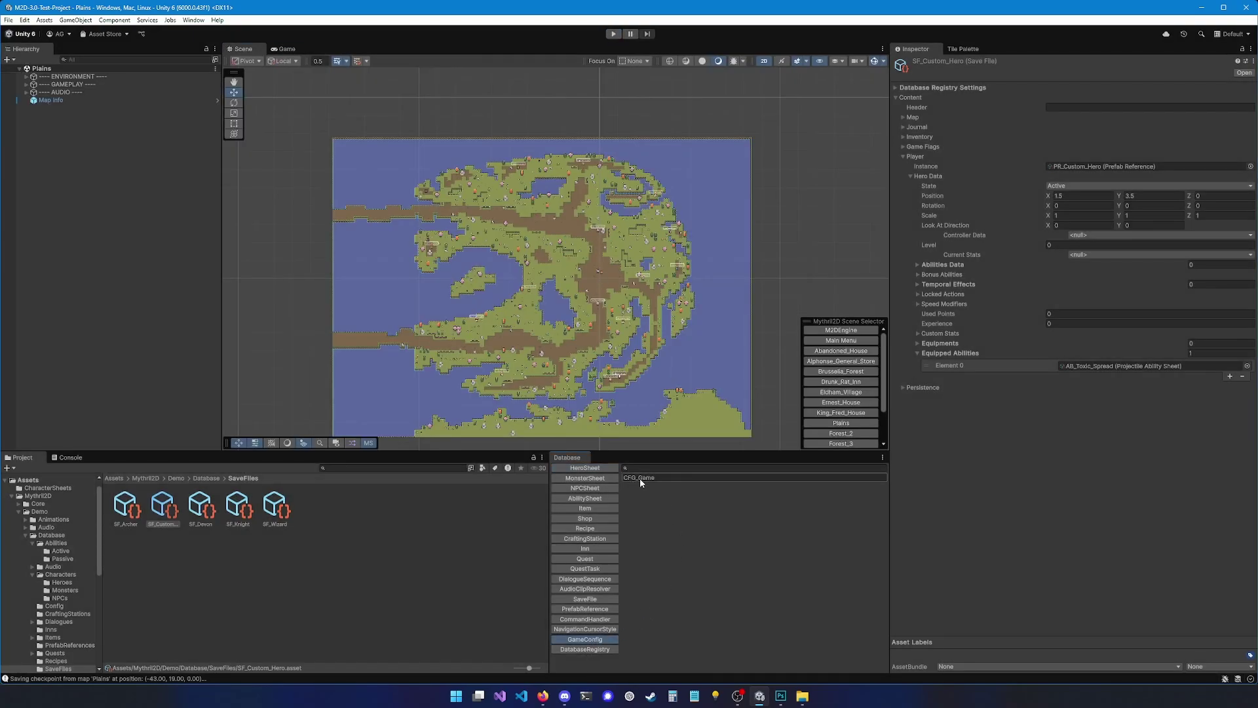
Step: Point CFG_Game's Playtest Save File to SF_Custom_Hero instead of SF_Devon
left_click(642, 478)
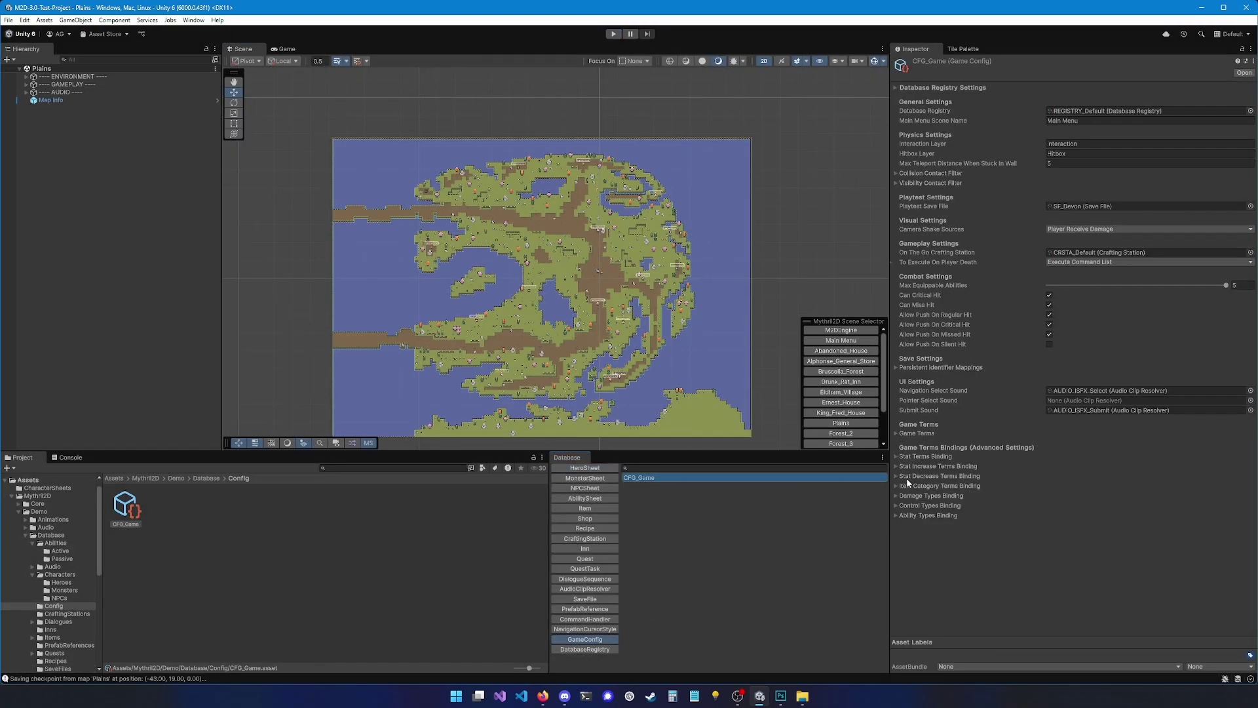
left_click(917, 209)
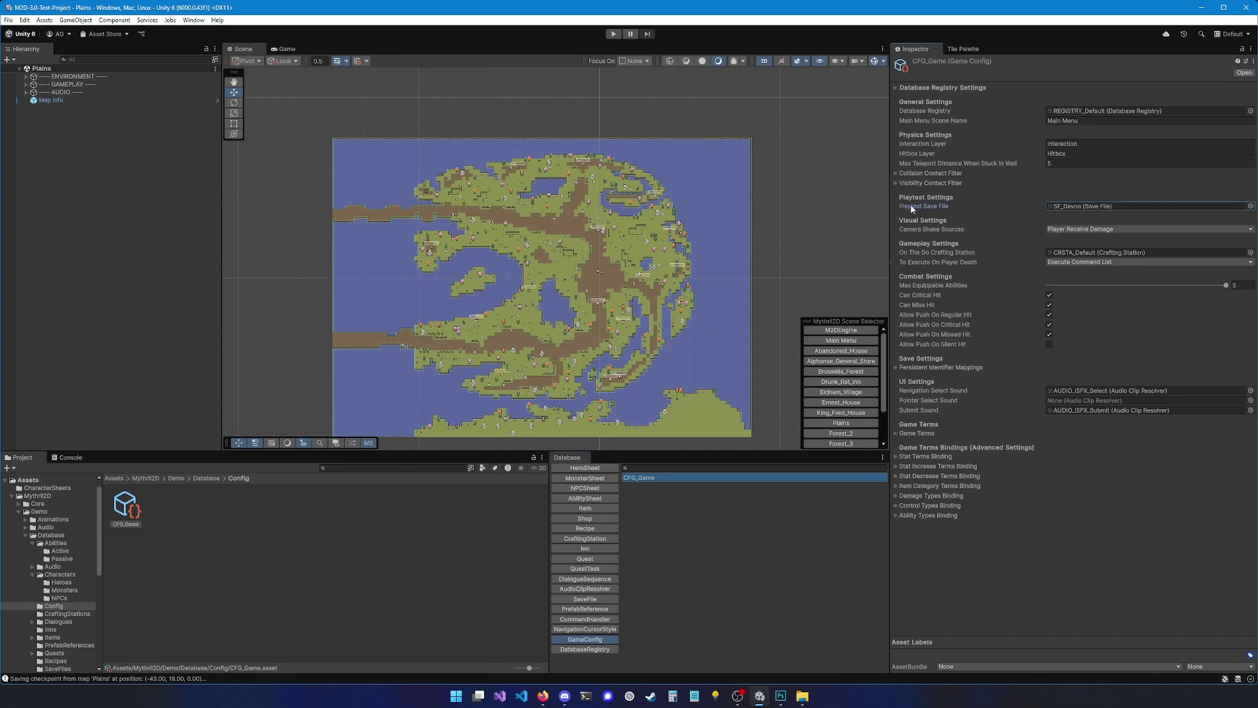
left_click(1251, 206)
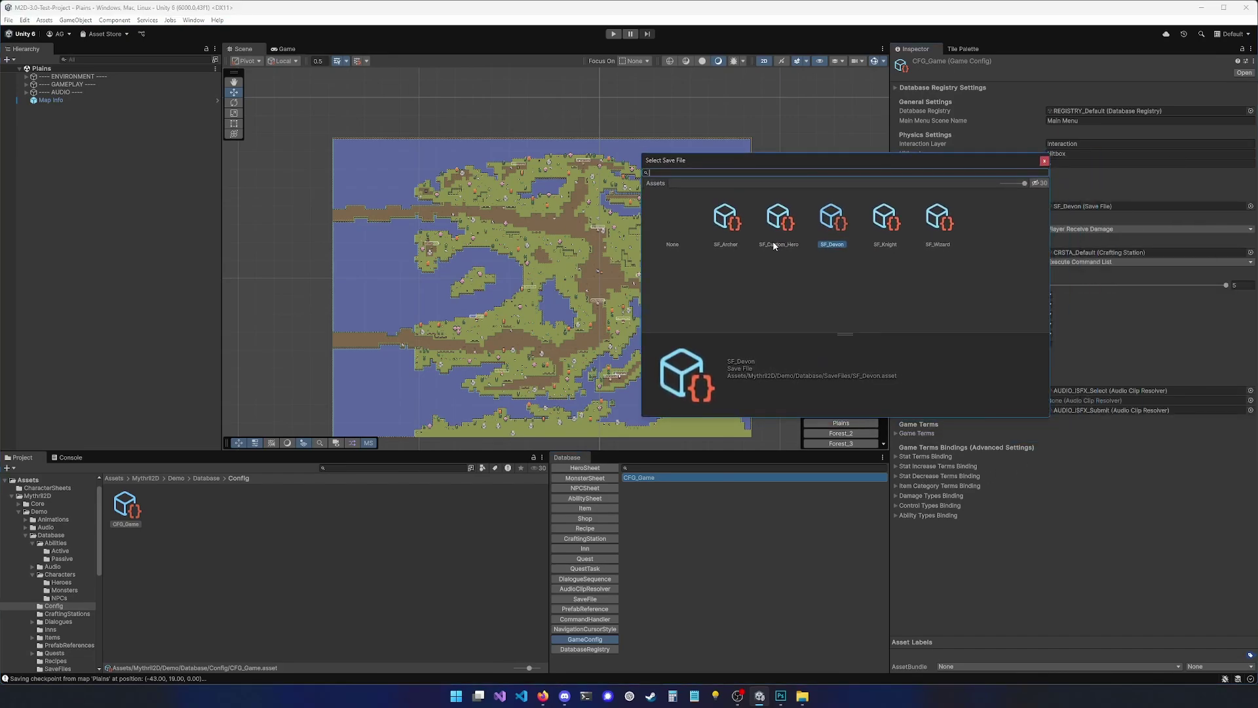
left_click(778, 223)
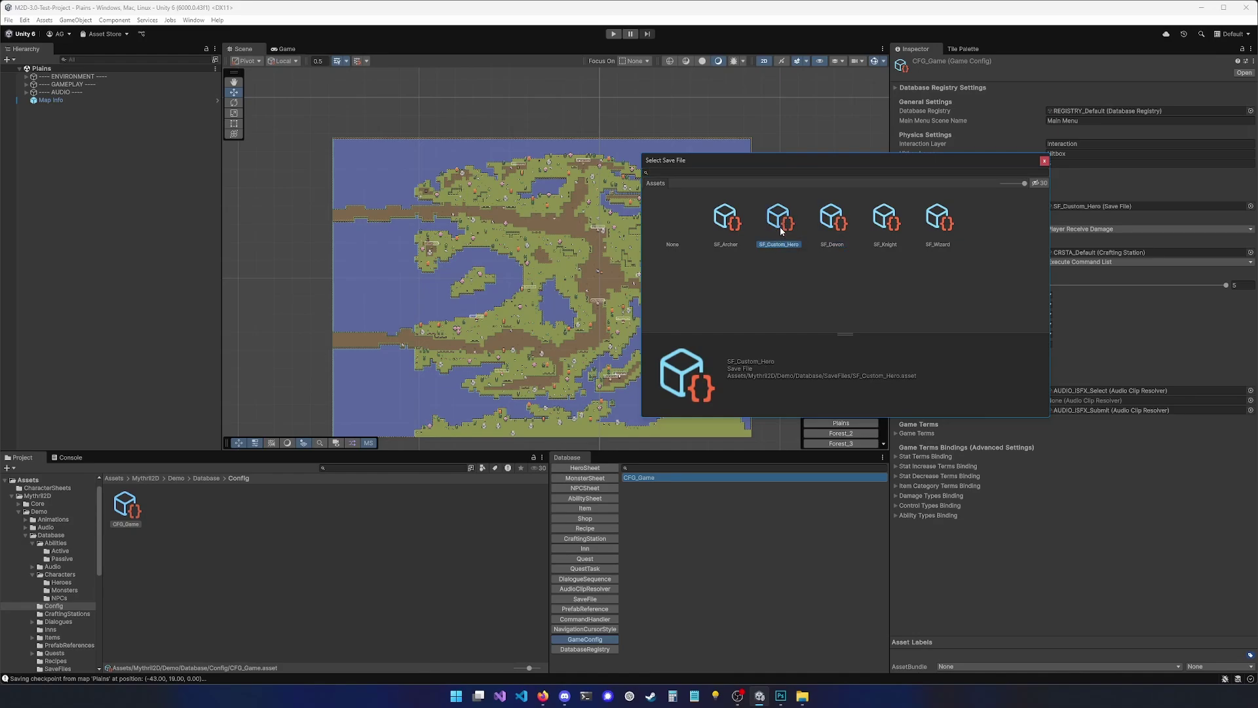
double_click(782, 221)
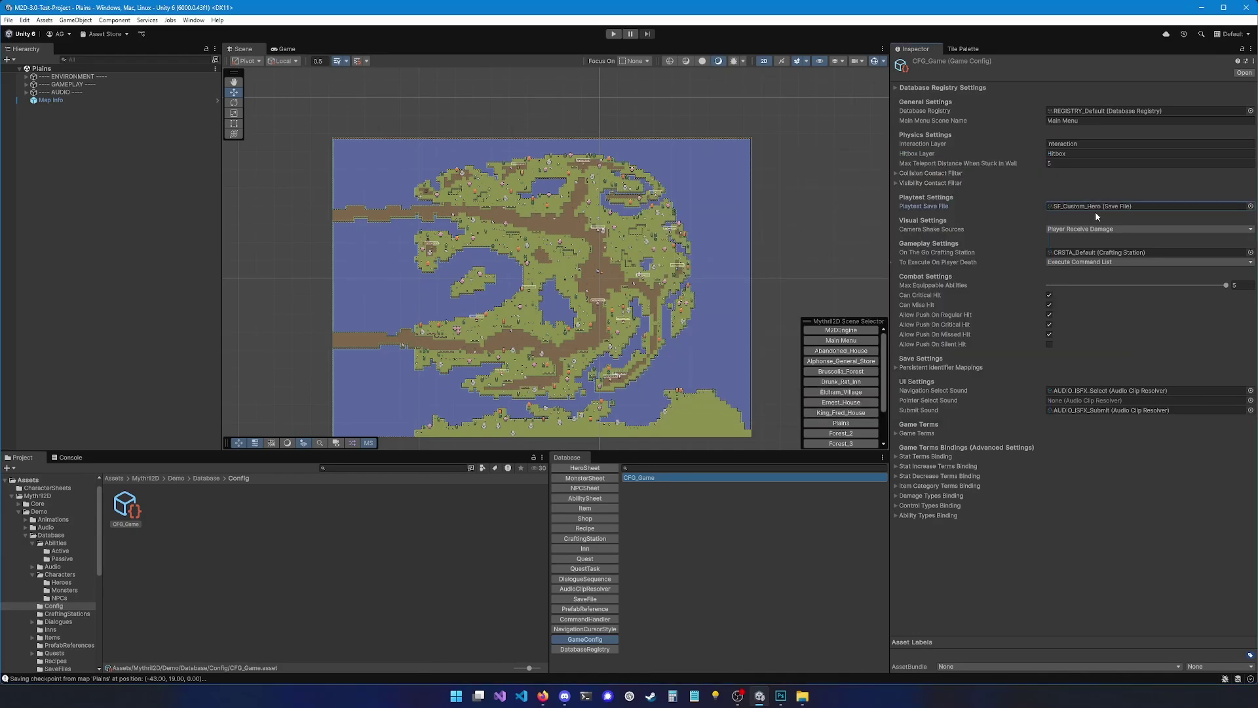
Step: Play as the Custom Hero, walk up to a Slime and cast Toxic Spread at it
left_click(614, 34)
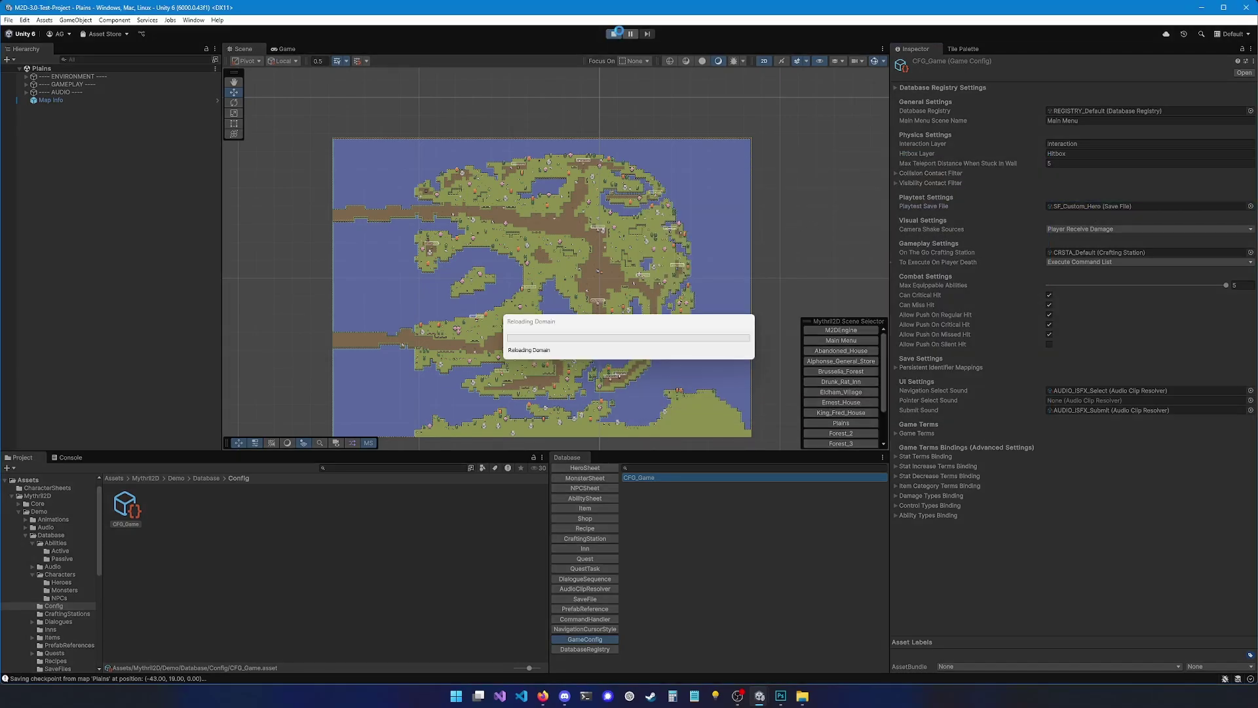
key("d")
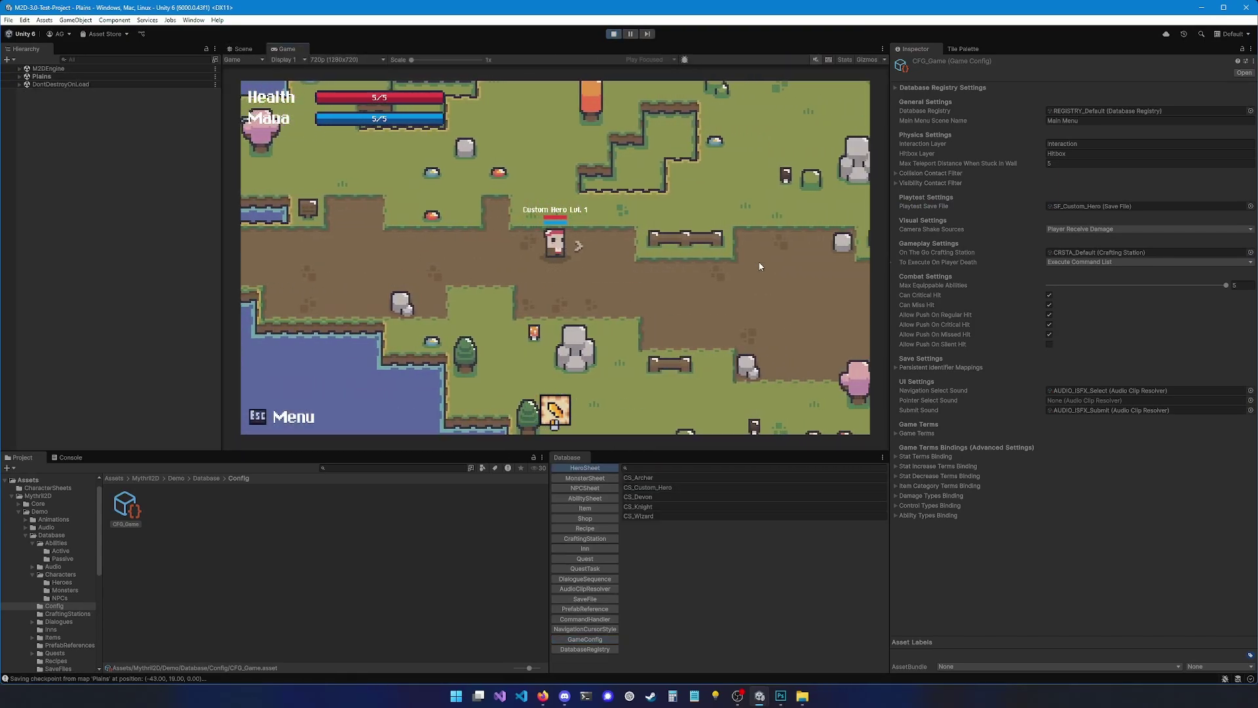
key("d")
key("w")
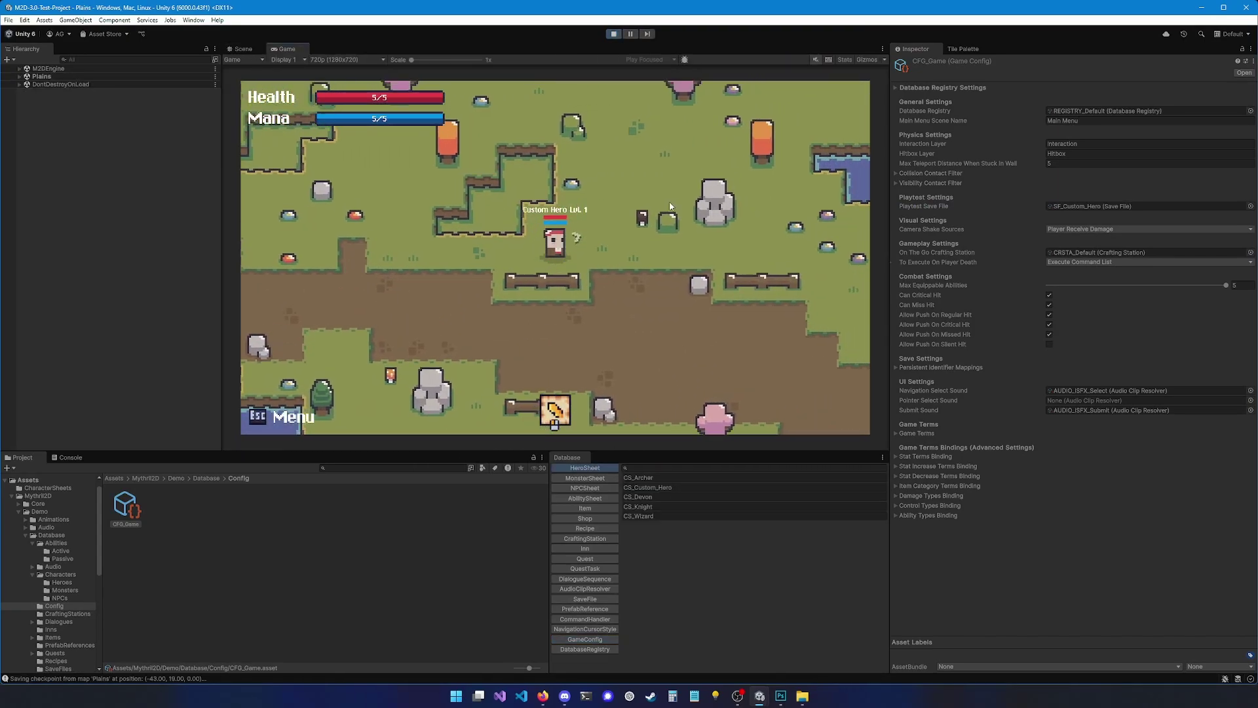
key("w")
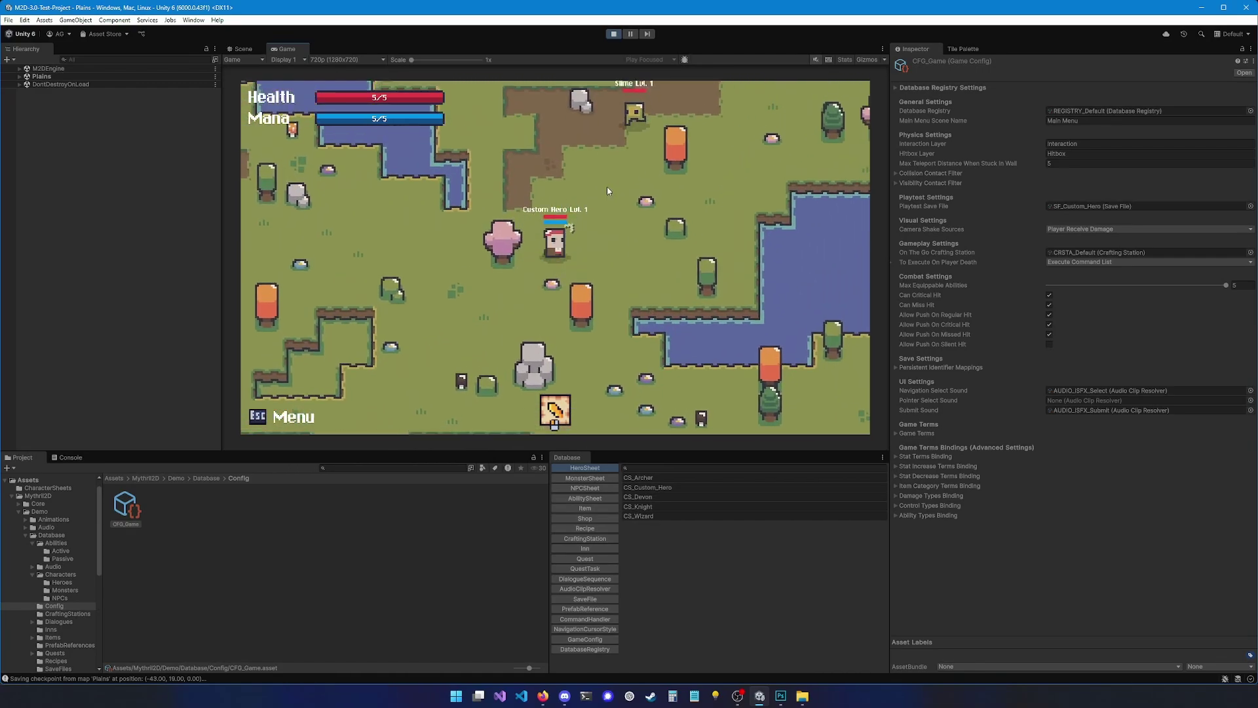
key("d")
key("a")
left_click(693, 235)
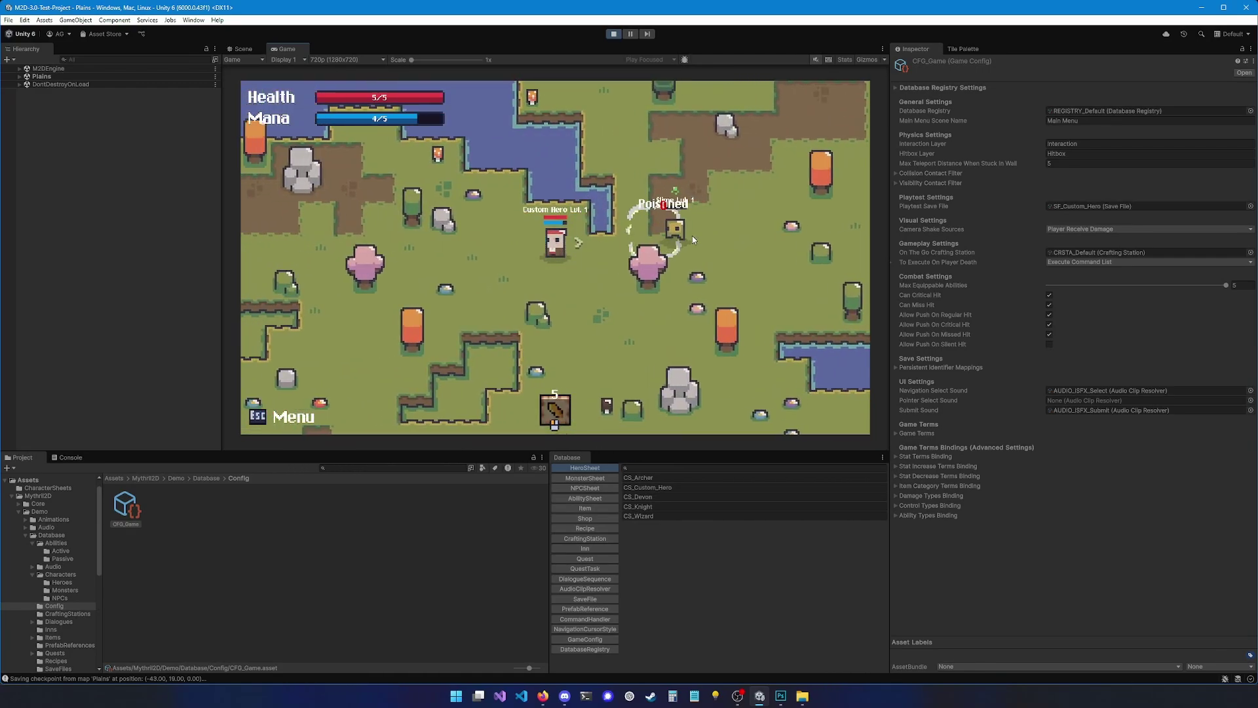
Step: Walk the hero around a little more, then stop the play-test
key("a")
key("s")
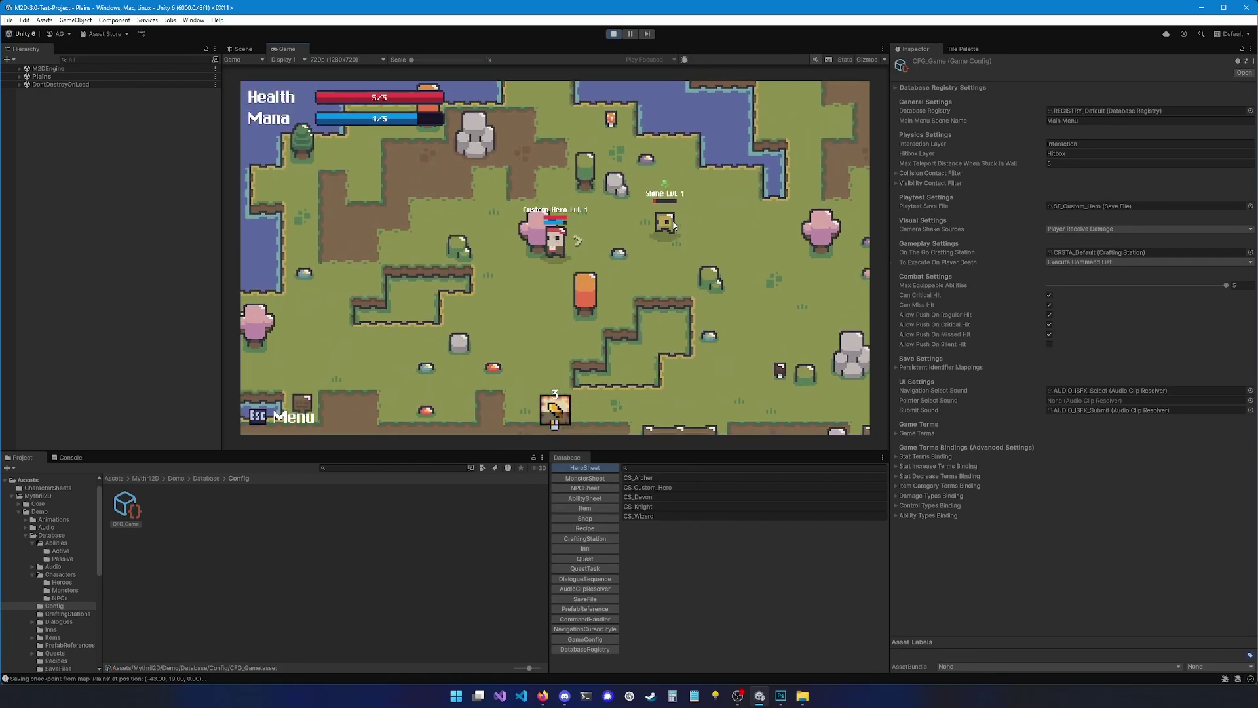
key("d")
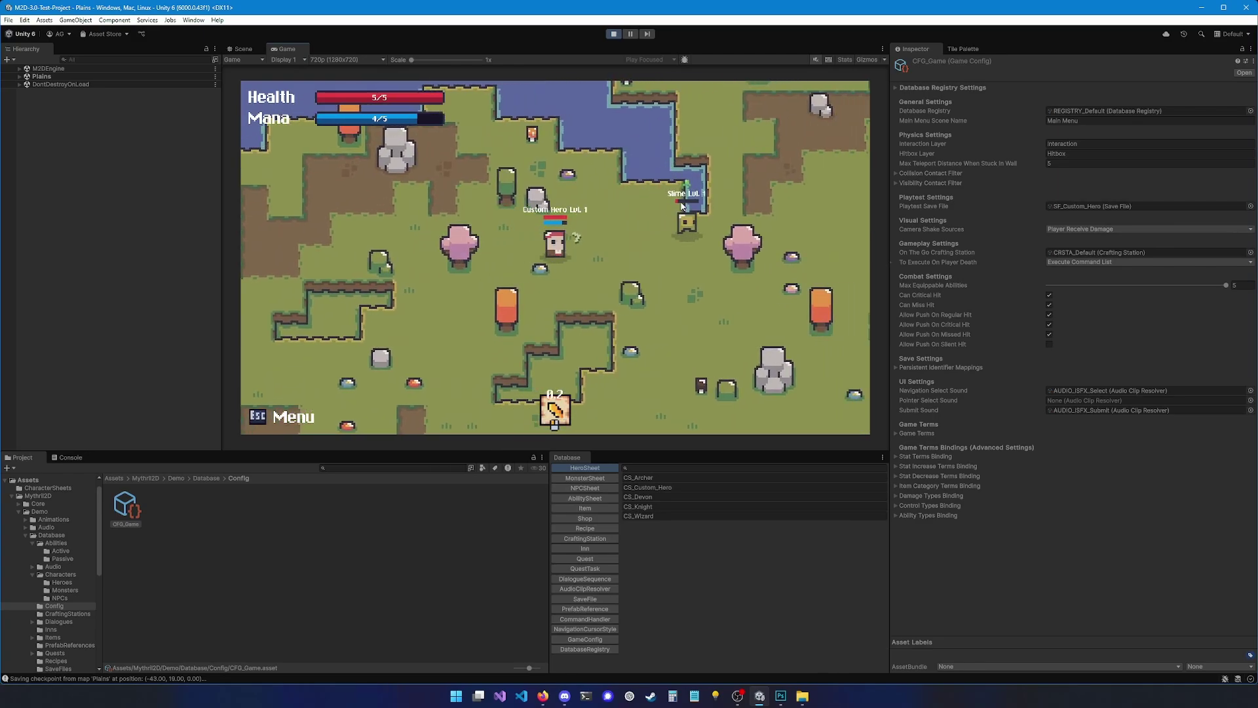
key("d")
left_click(613, 34)
Step: Reopen the AB_Toxic_Spread ability sheet and scroll the Inspector to its damage fields
scroll(564, 227, "up", 4)
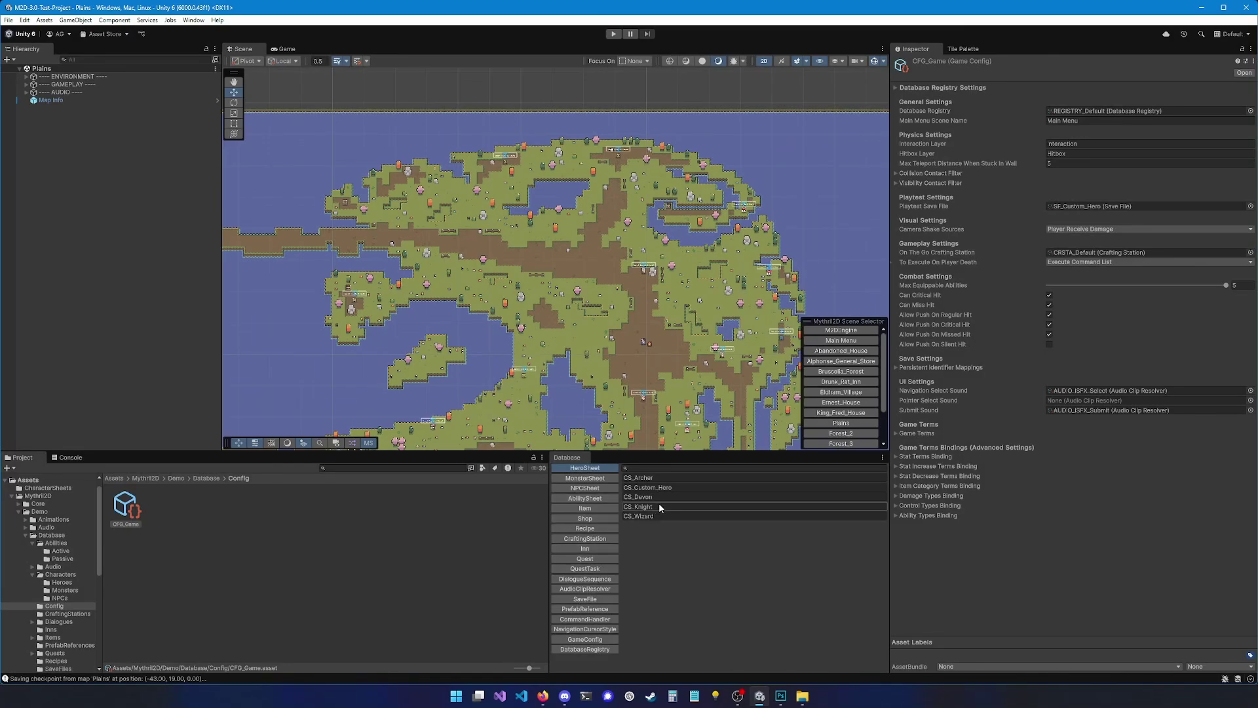
left_click(590, 499)
scroll(669, 525, "down", 1)
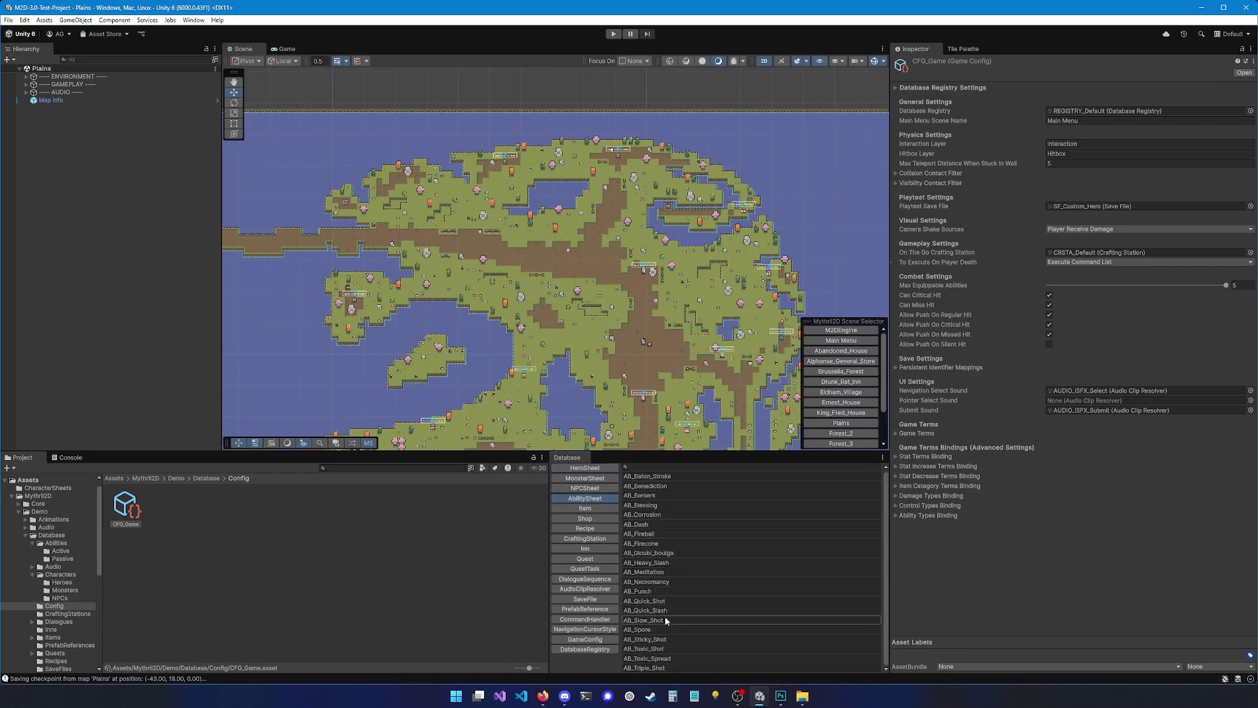
left_click(655, 658)
scroll(983, 499, "down", 5)
scroll(1001, 469, "down", 2)
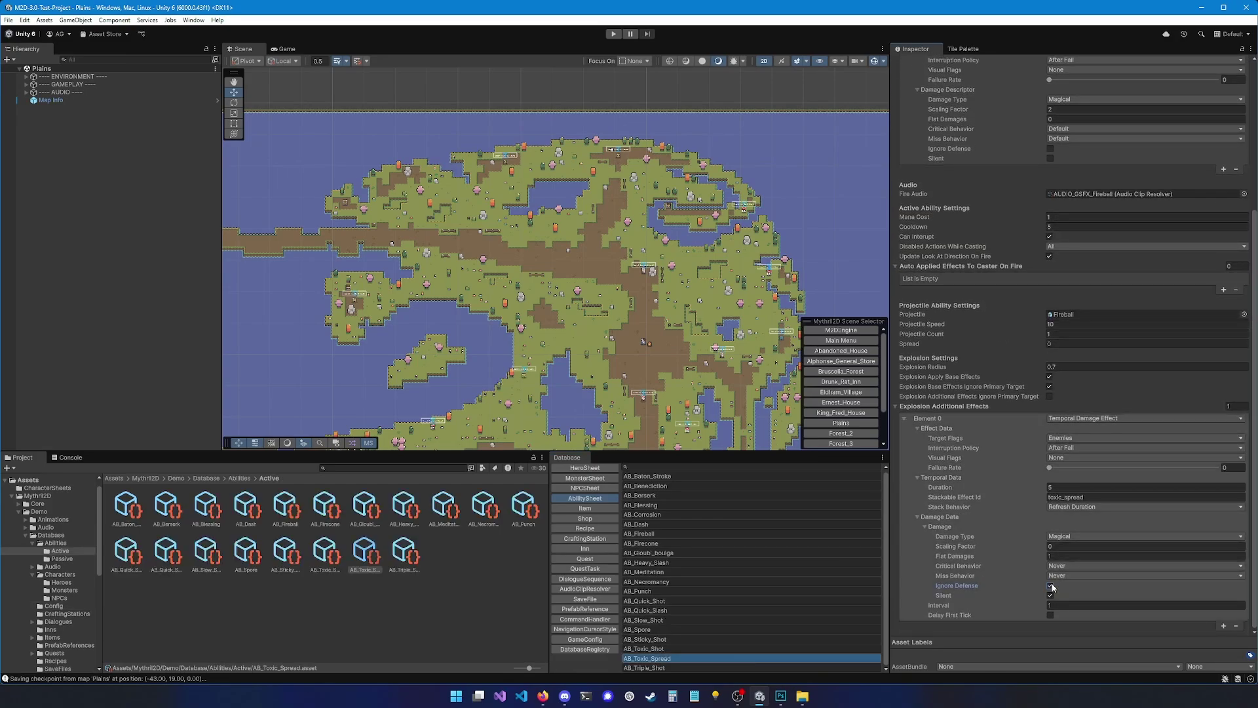
scroll(605, 177, "up", 10)
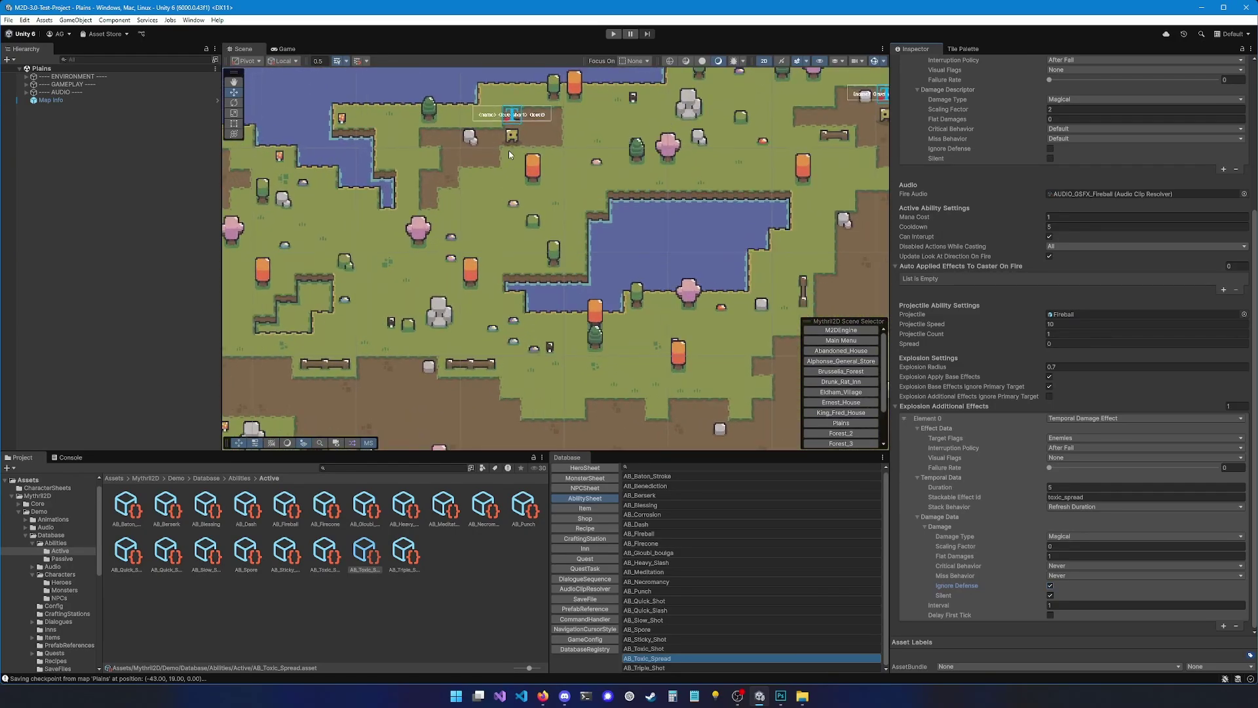
Step: Duplicate the Slime twice into Slime (1) and Slime (2) beside the original, then start Play
left_click(550, 257)
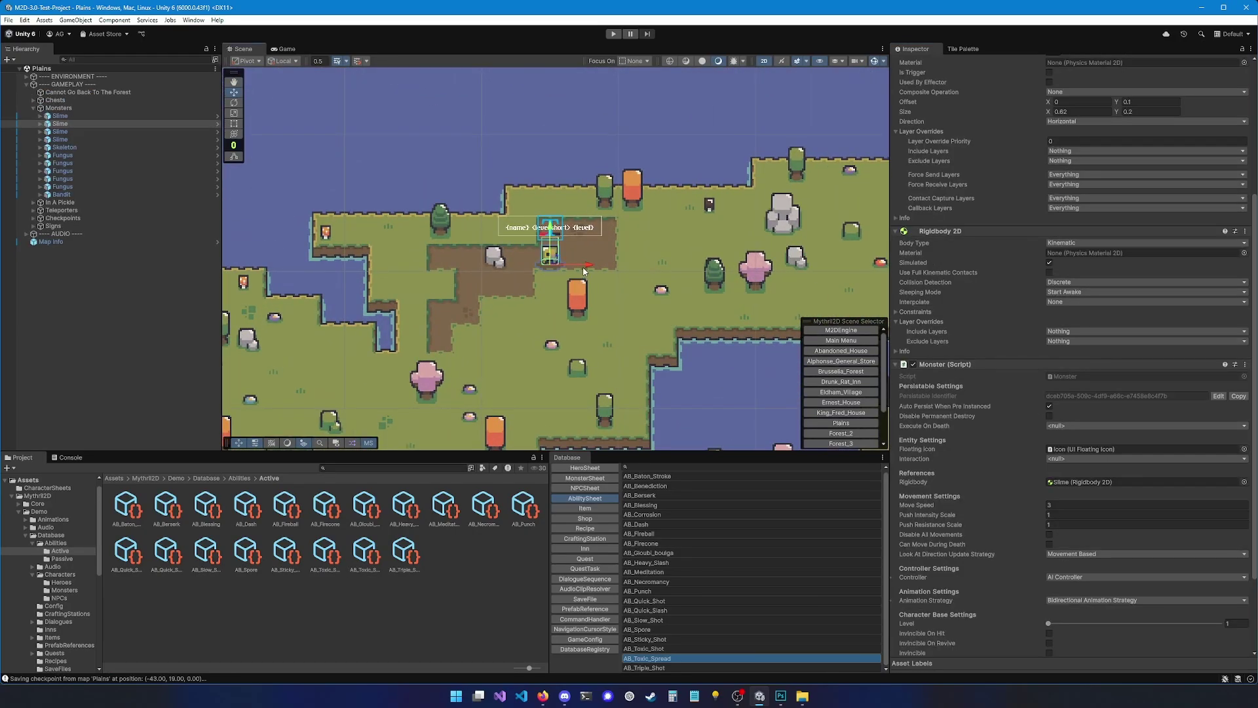
key("ctrl+d")
left_click_drag(584, 268, 612, 265)
key("ctrl+d")
left_click(613, 33)
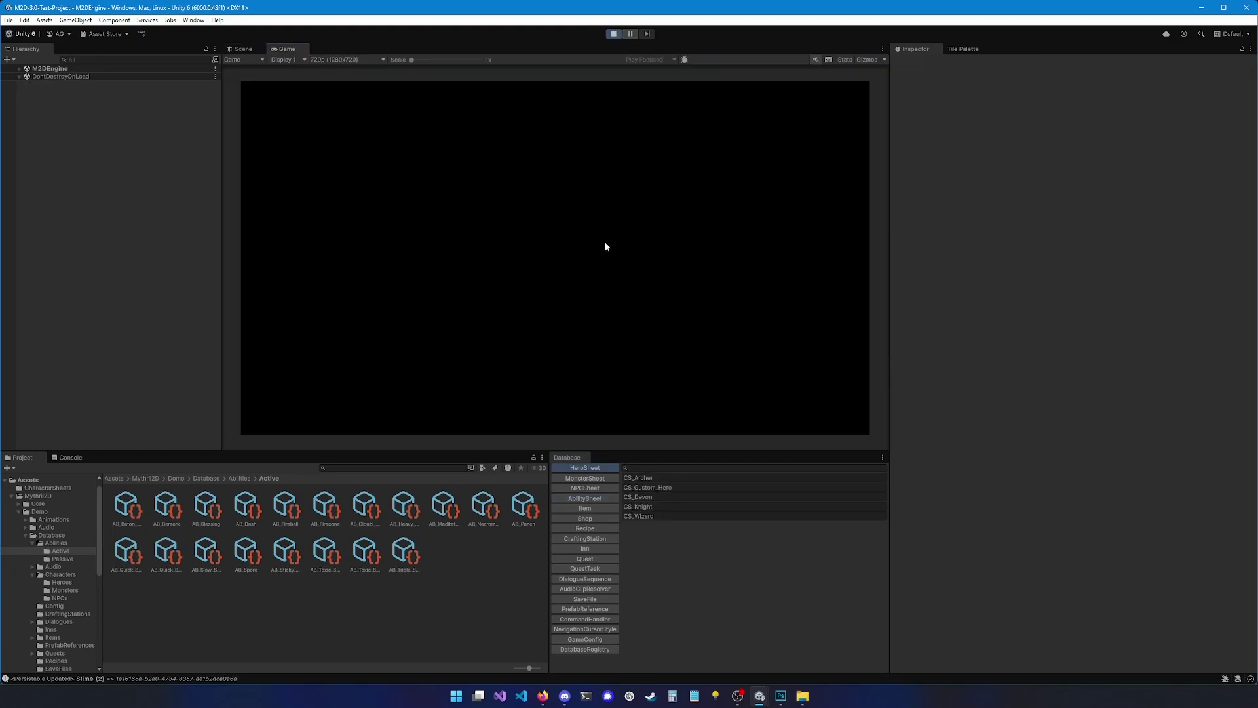
Step: Walk the hero up toward the slimes, cast Toxic Spread at them, then back away
key("Right")
key("Up")
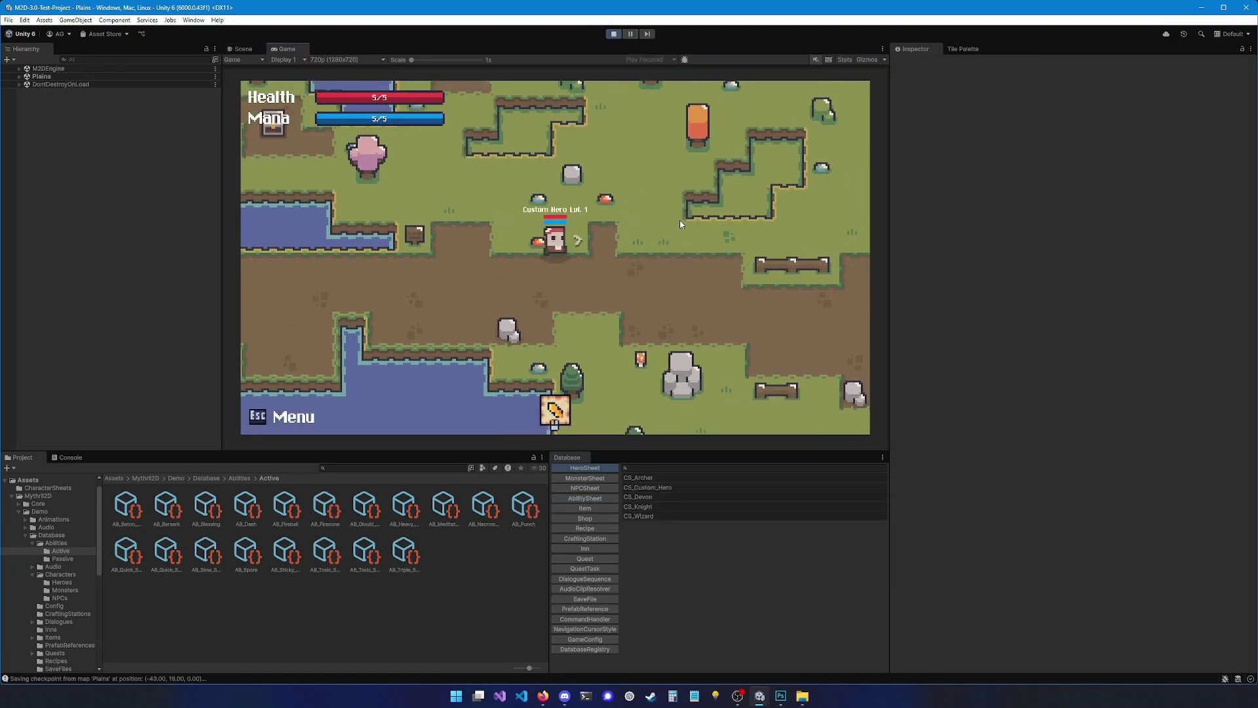
key("Up")
key("Right")
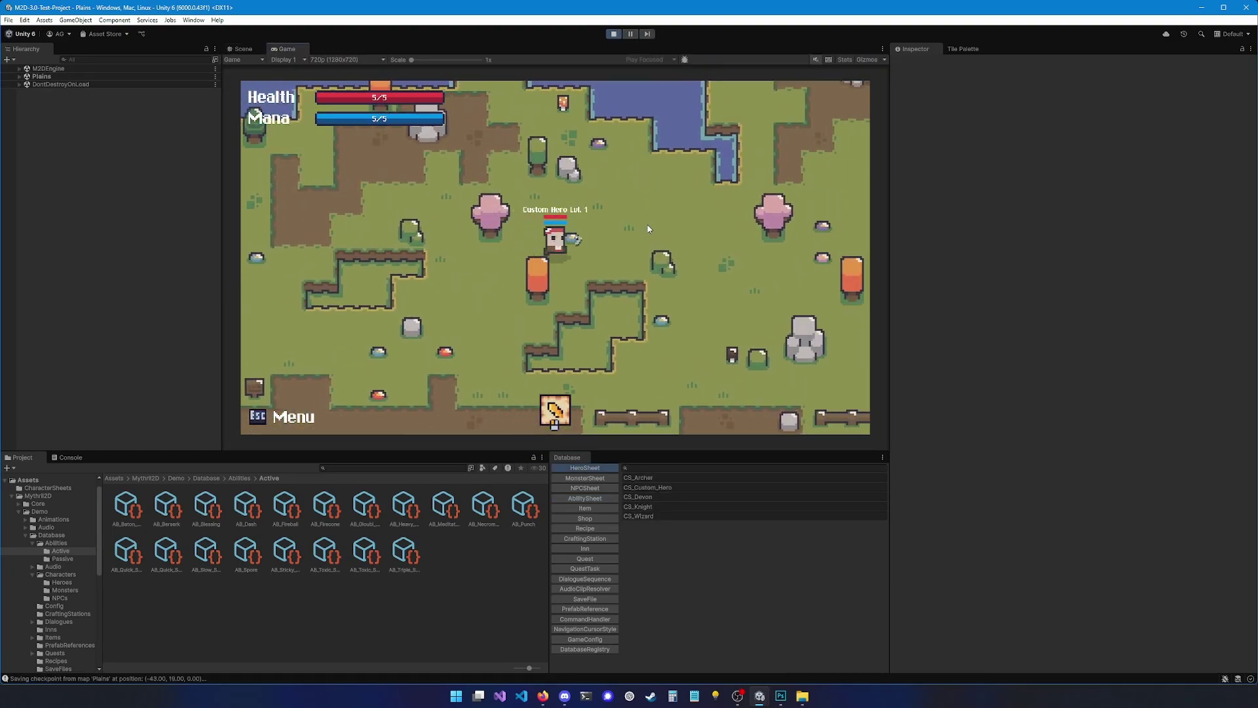
key("Up")
key("Right")
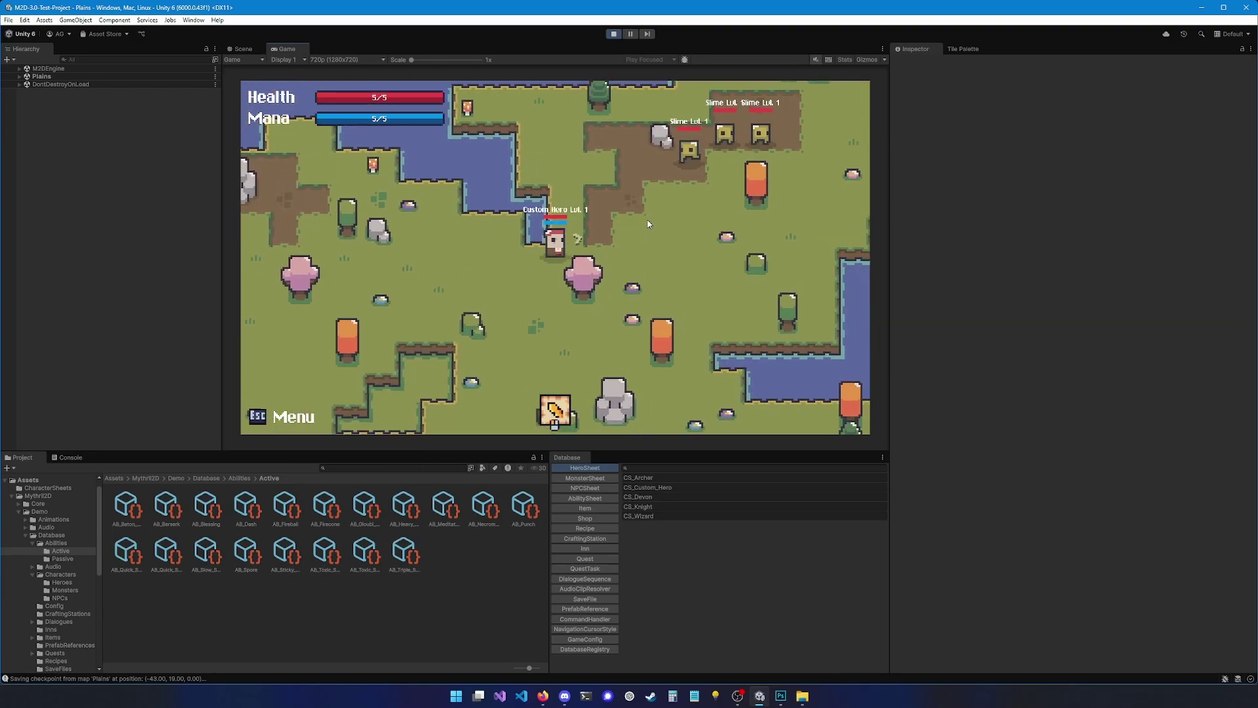
key("Down")
key("Left")
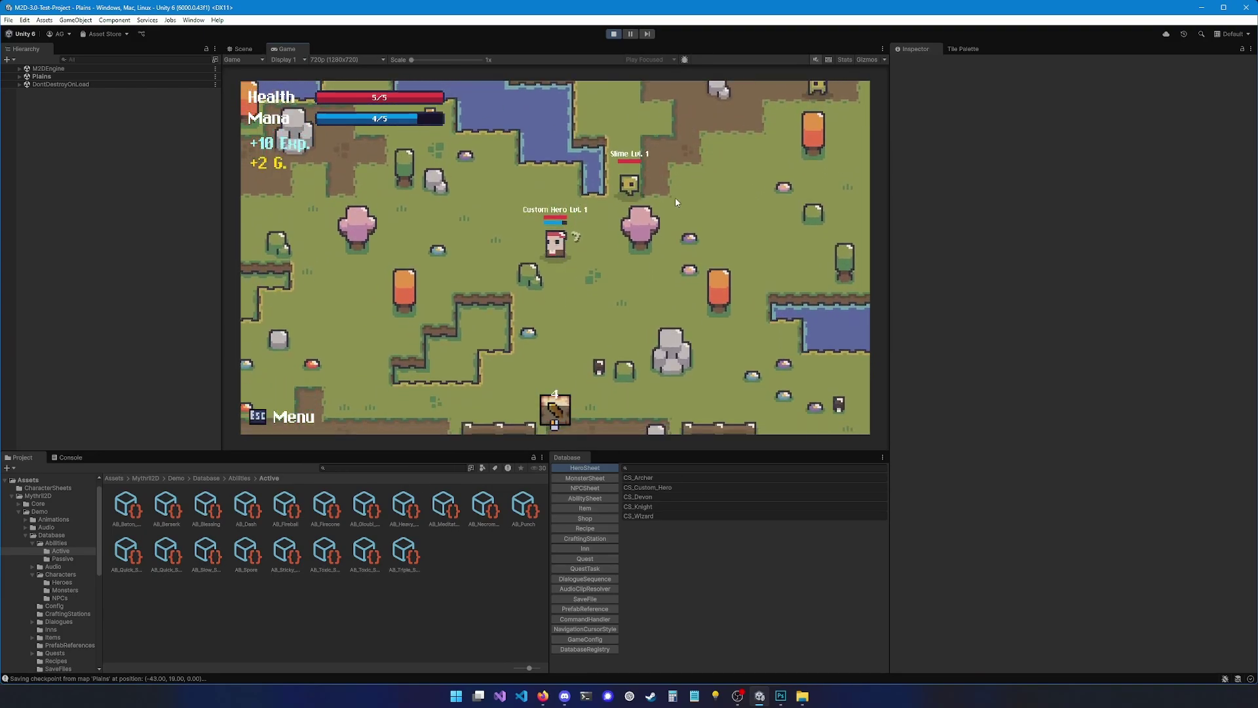
Step: Approach again and kill a slime with Toxic Spread for +10 Exp and +2 G, then stop the game
key("Up")
key("Right")
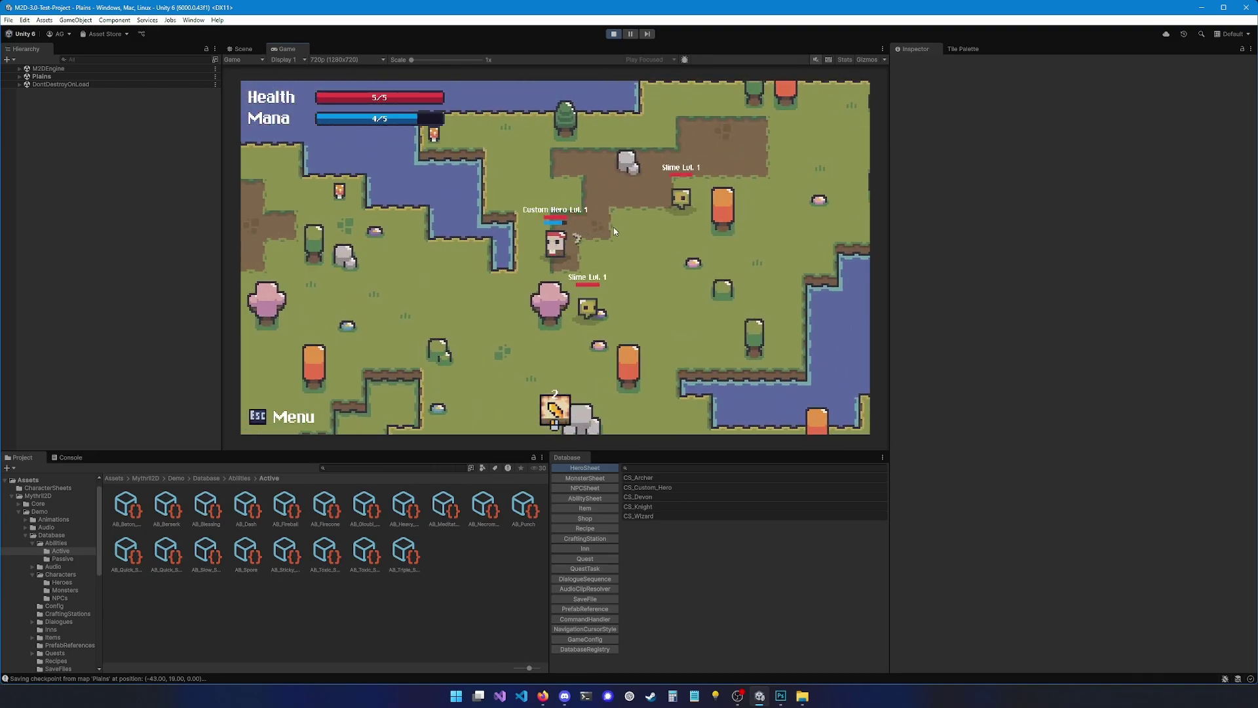
key("Right")
key("Up")
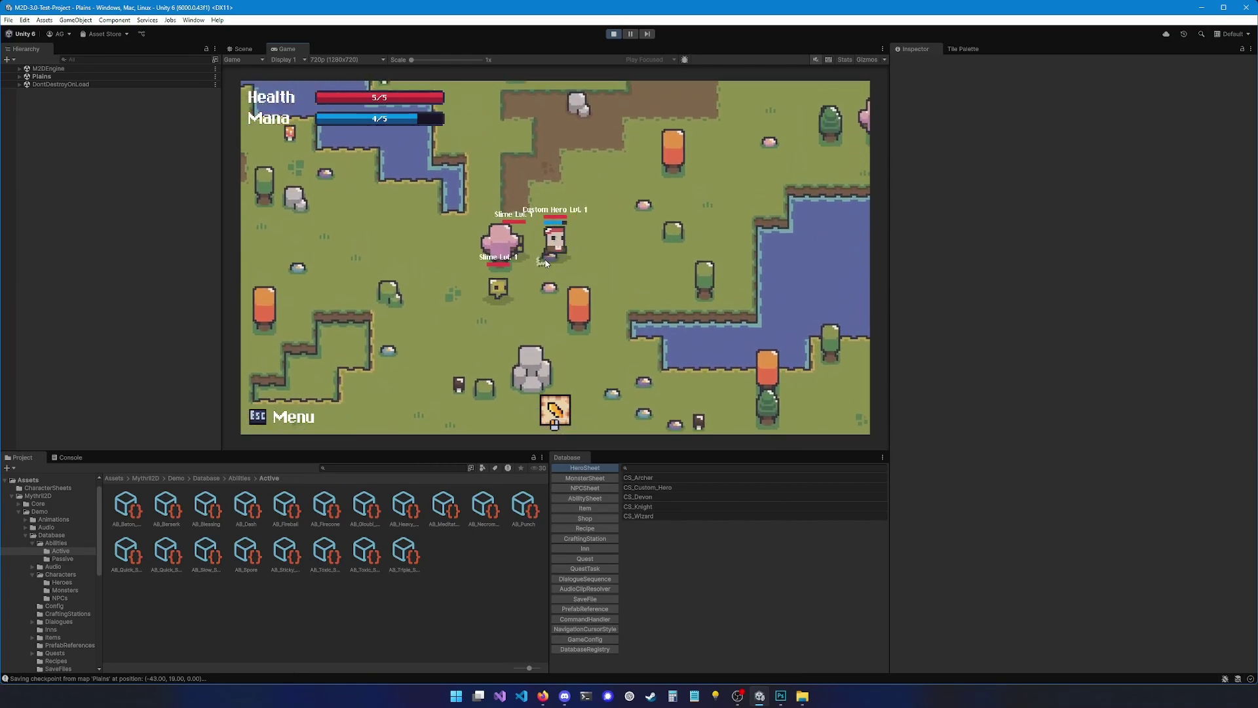
key("Up")
key("Right")
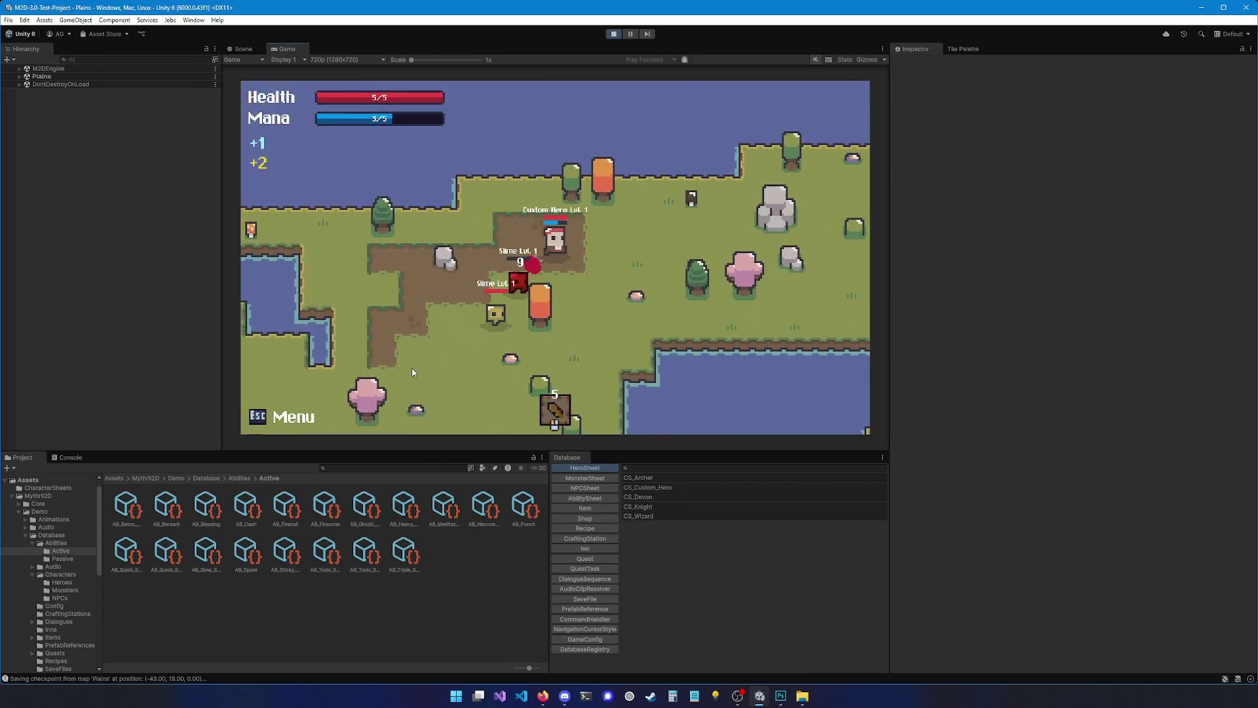
key("Down")
key("Left")
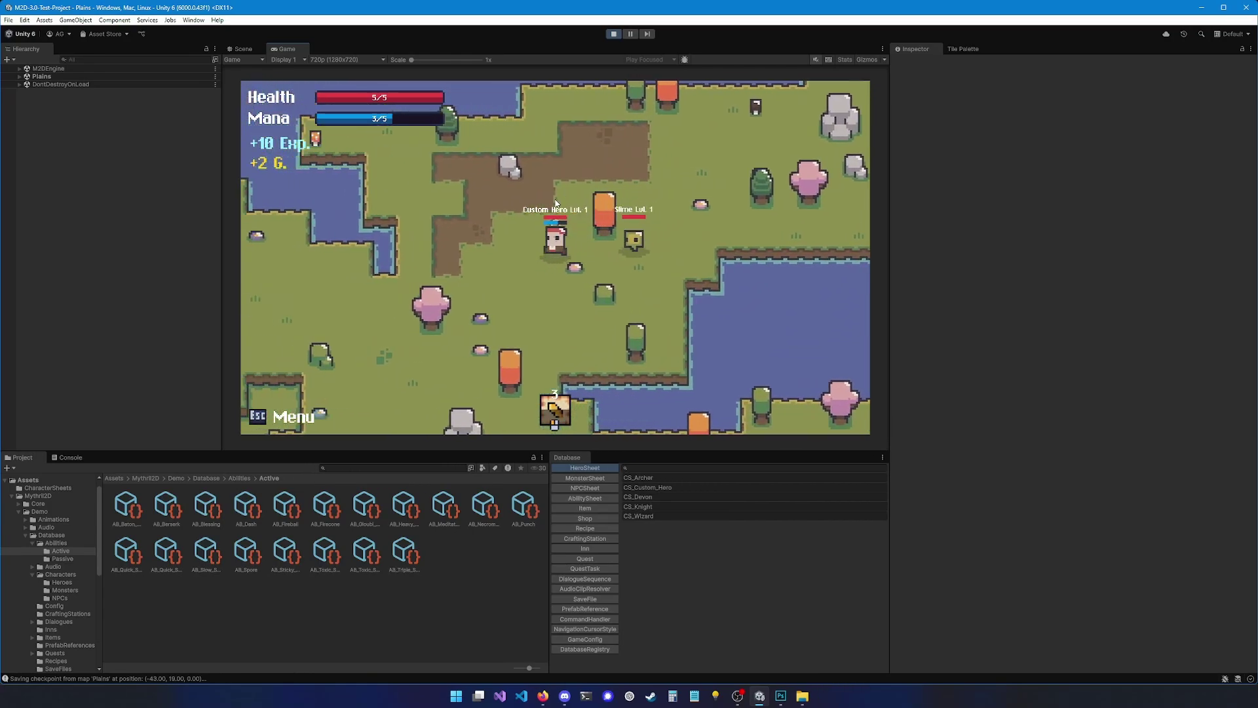
key("Down")
key("Left")
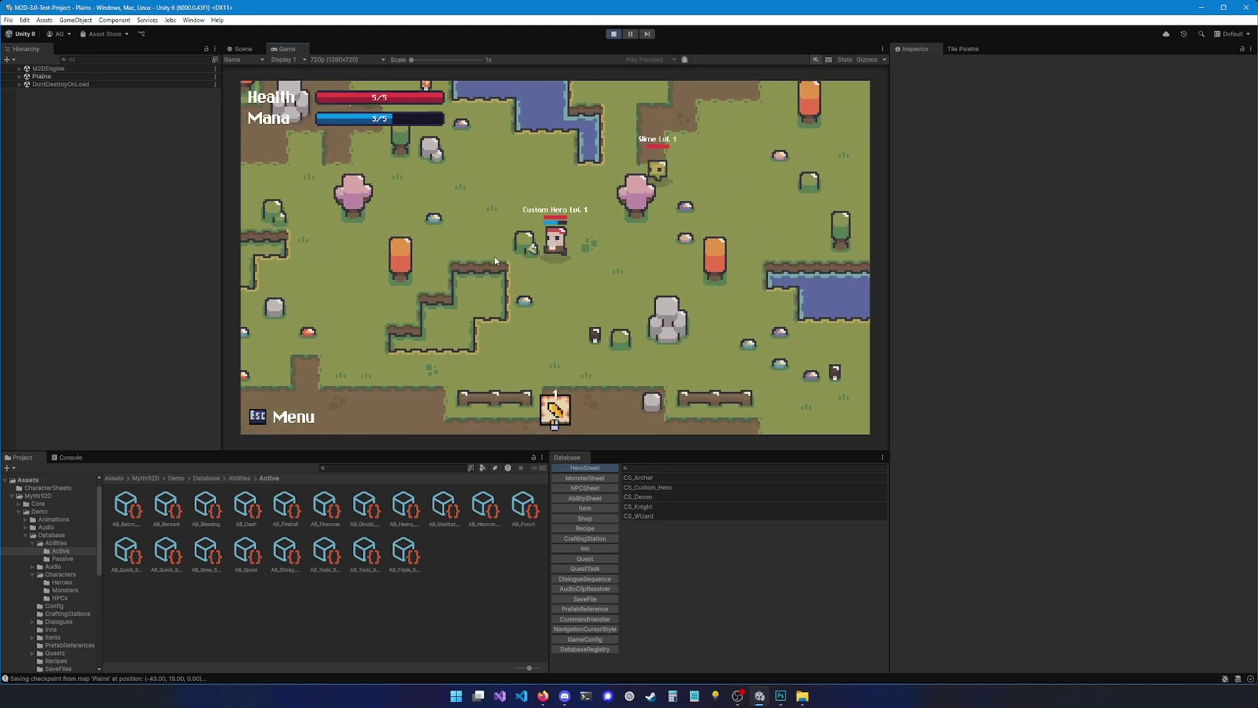
key("Down")
left_click(614, 35)
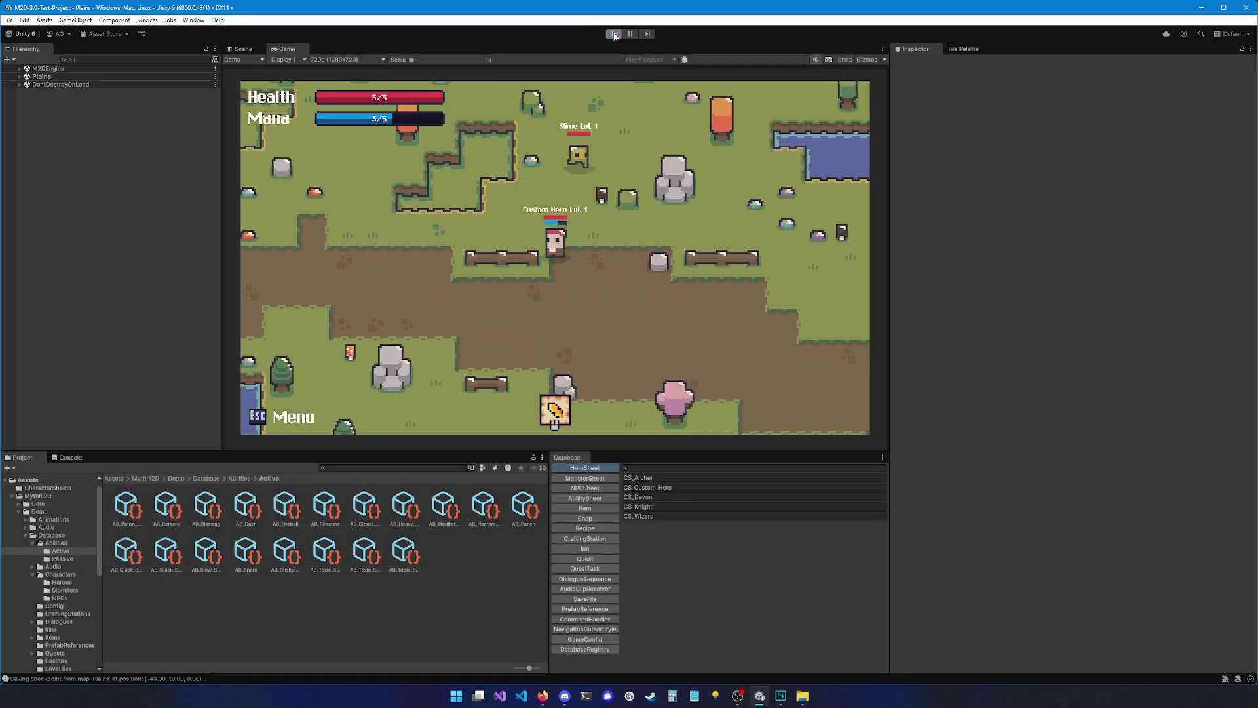
Step: Set AB_Toxic_Spread's Explosion Radius to 2, then launch the game with Ctrl+P
middle_click_drag(479, 326, 562, 272)
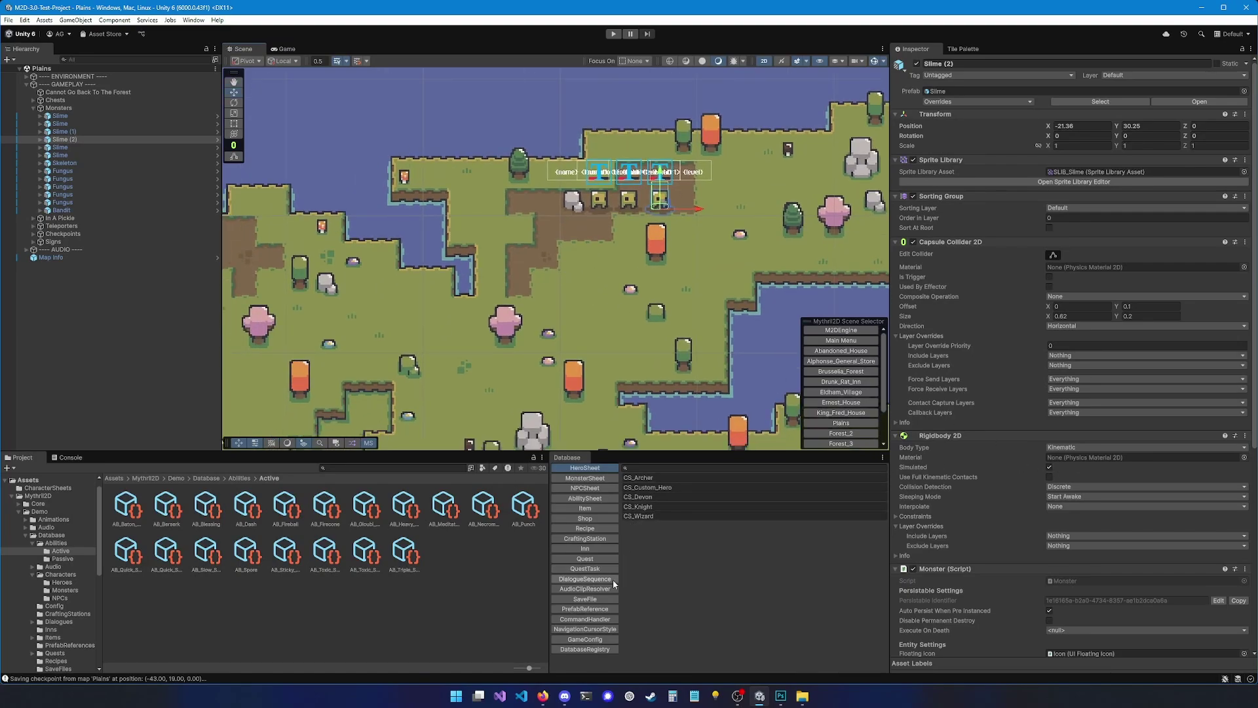
left_click(584, 498)
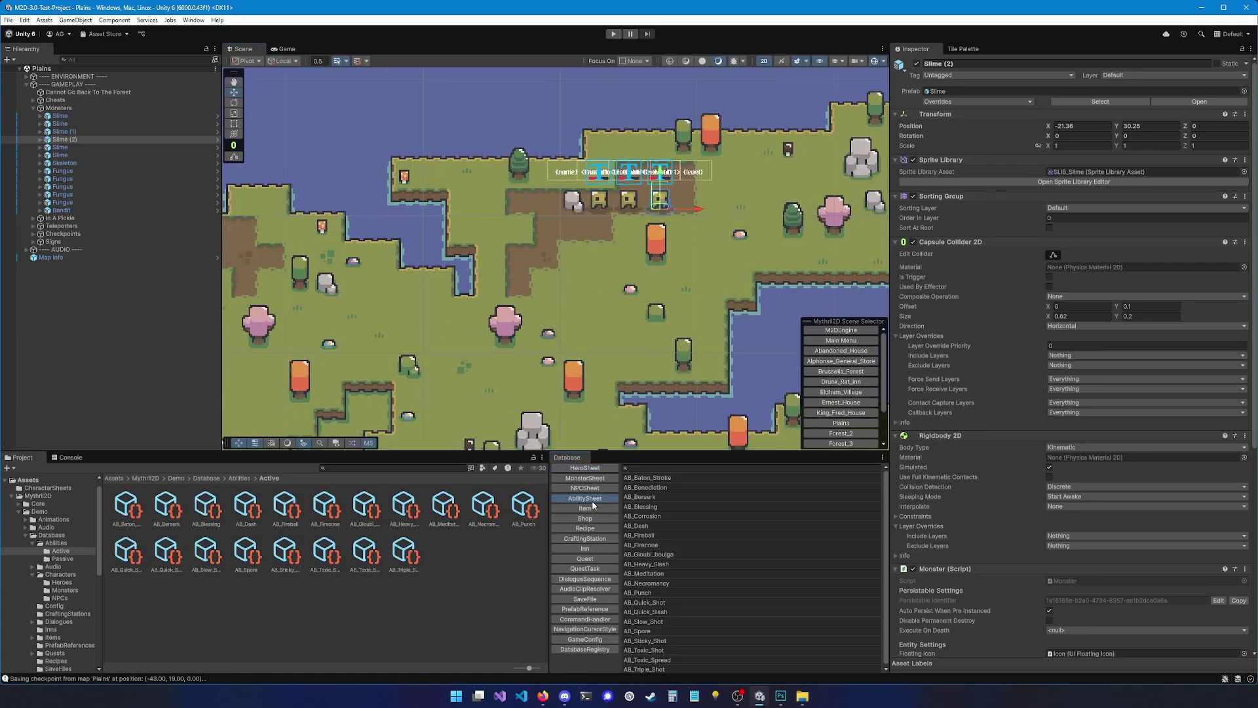
left_click(649, 658)
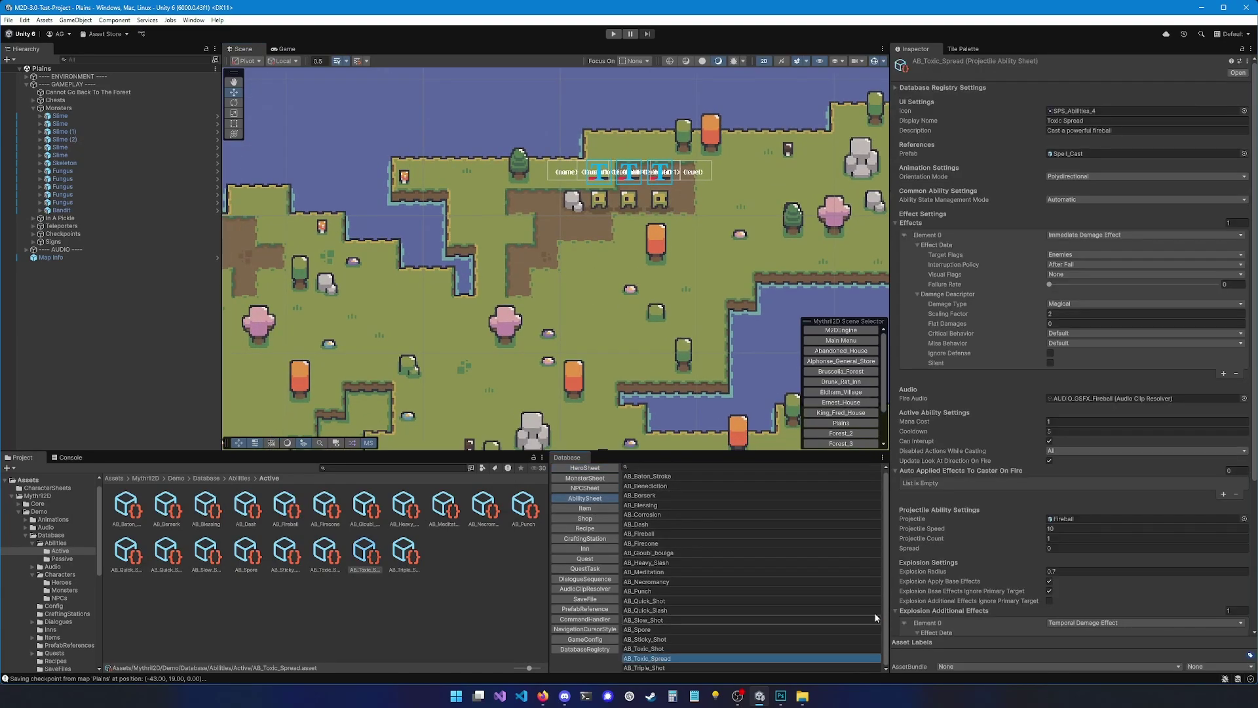
scroll(1033, 519, "down", 10)
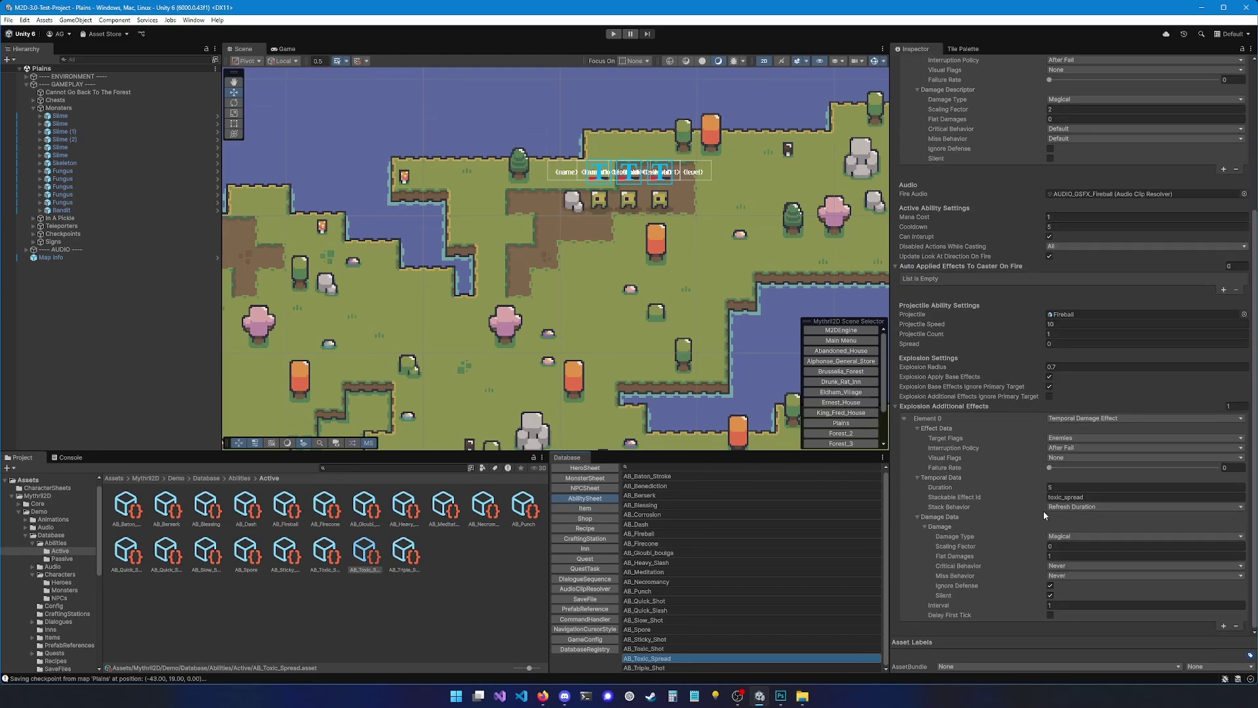
left_click(1070, 369)
key("Return")
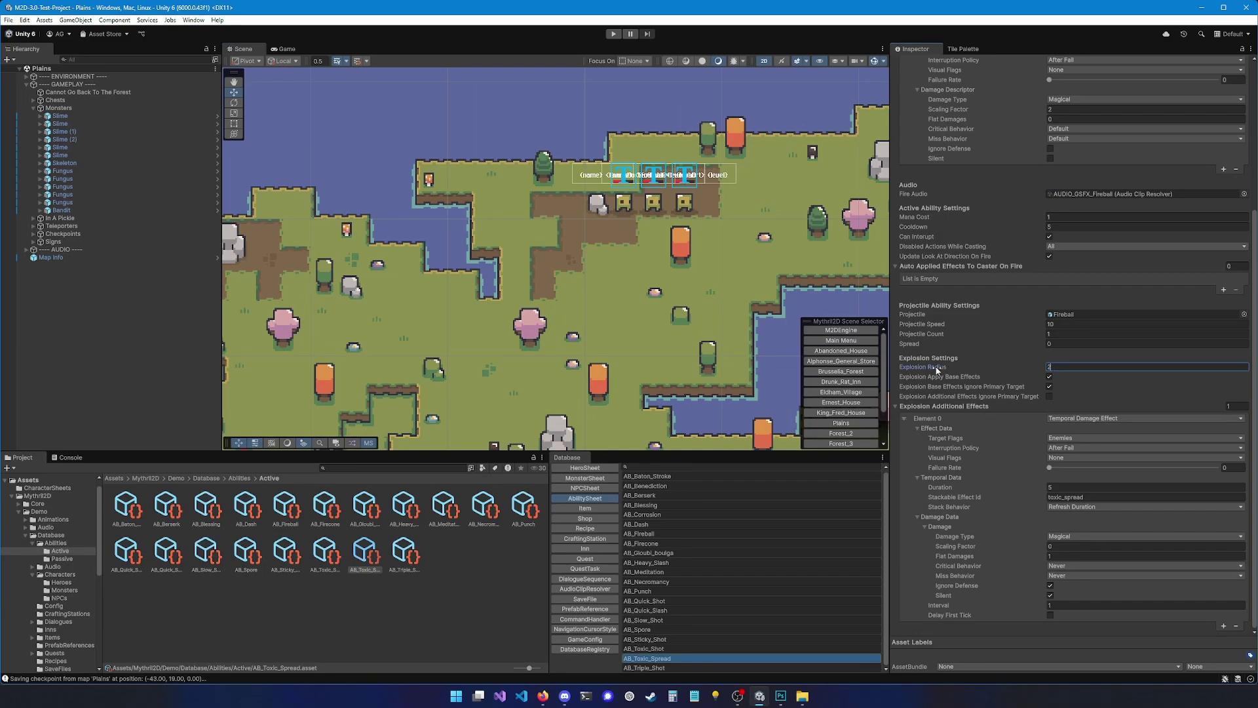
key("ctrl+p")
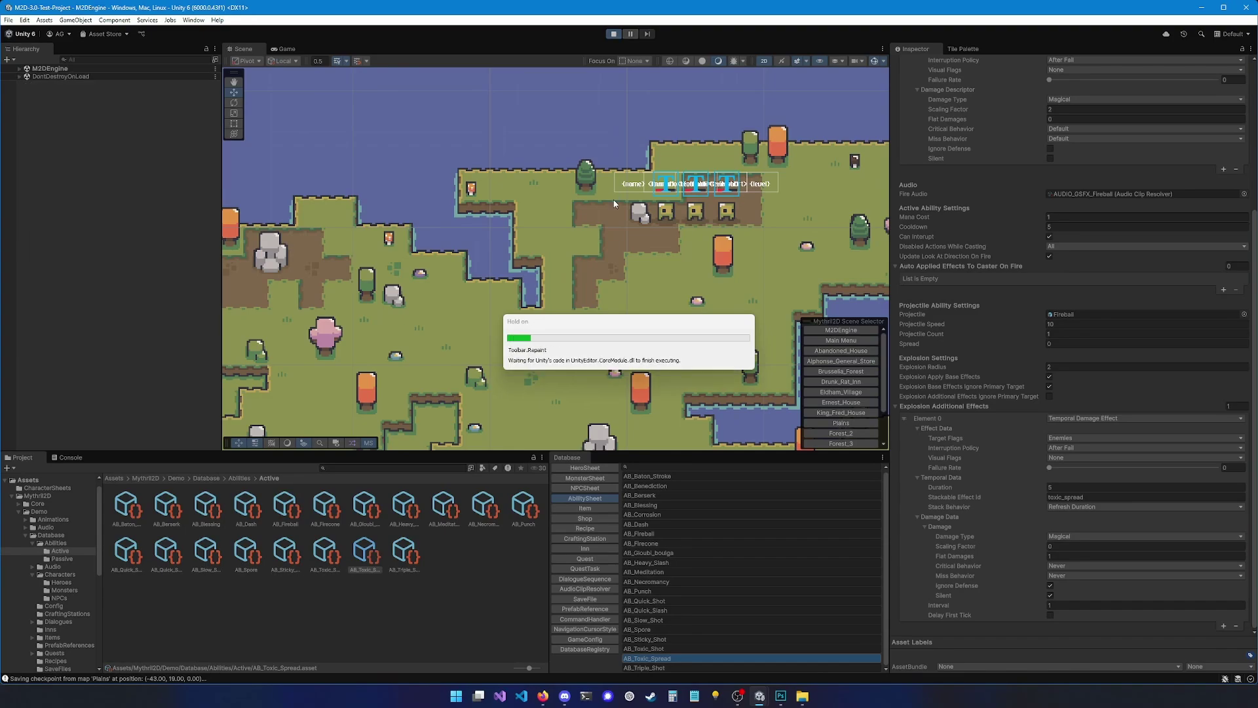
Step: Walk the hero up-right toward the pond's slimes and cast the fireball at them
key("d")
key("w")
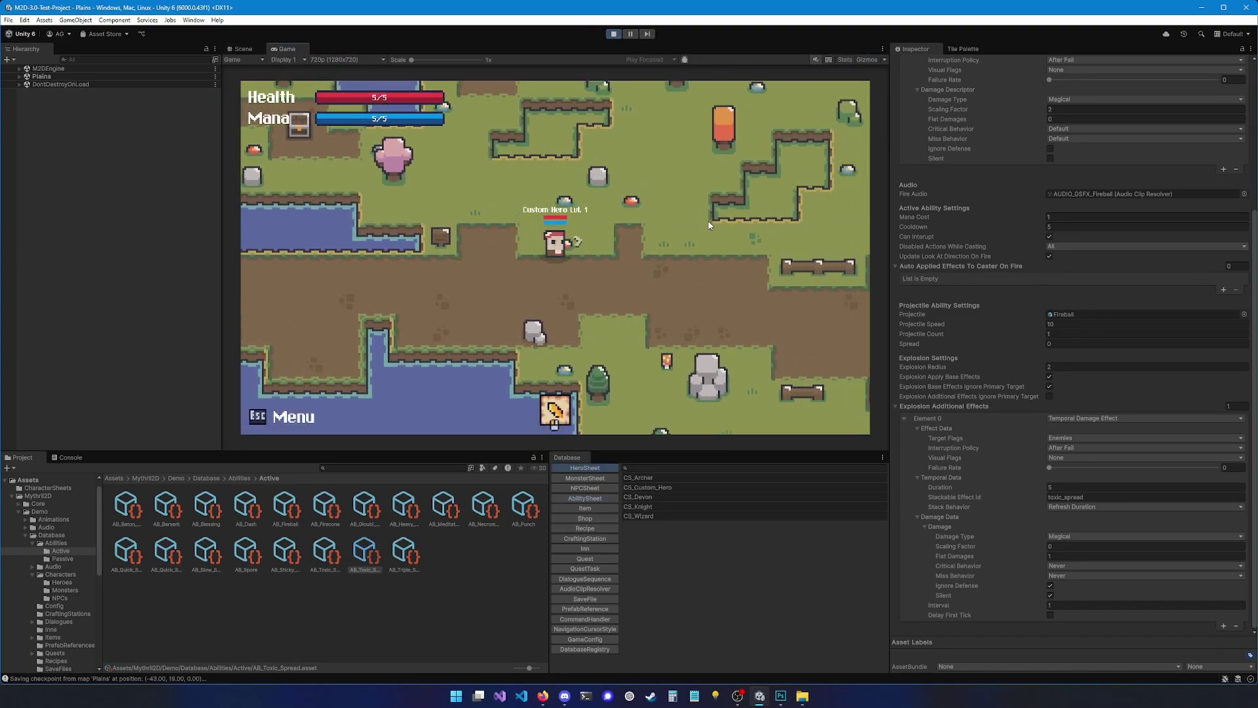
key("d")
key("w")
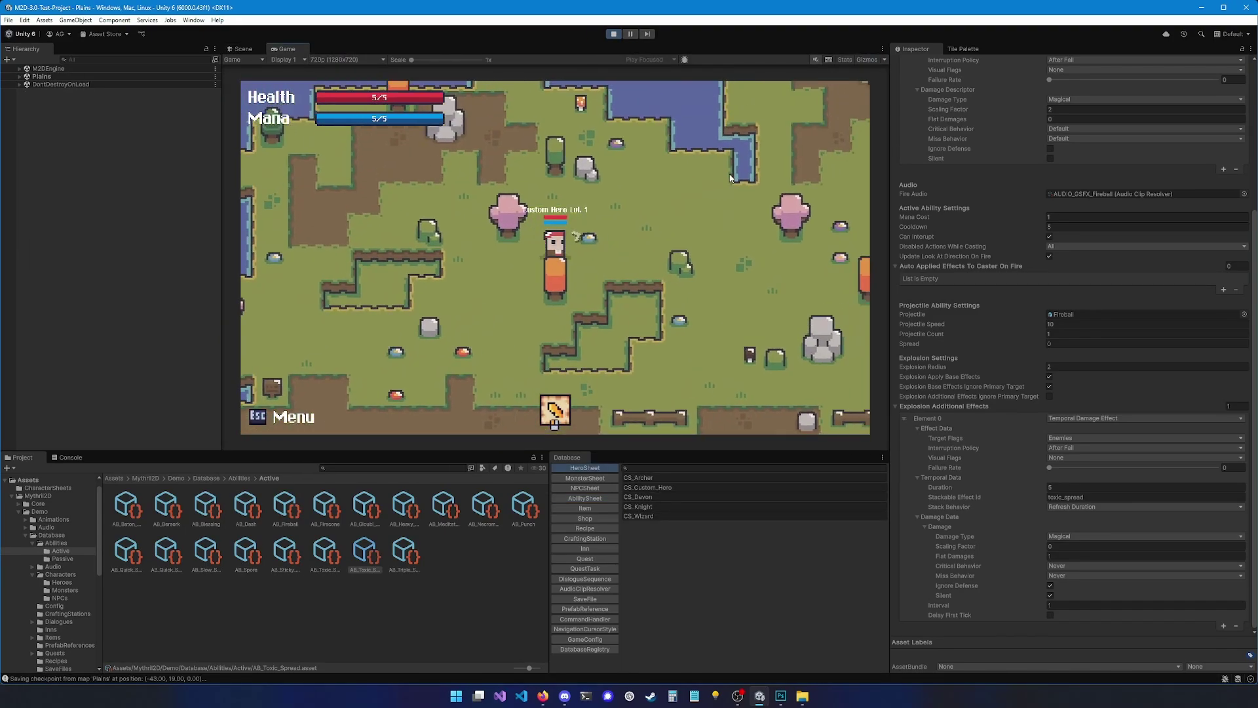
key("d")
key("w")
left_click(709, 130)
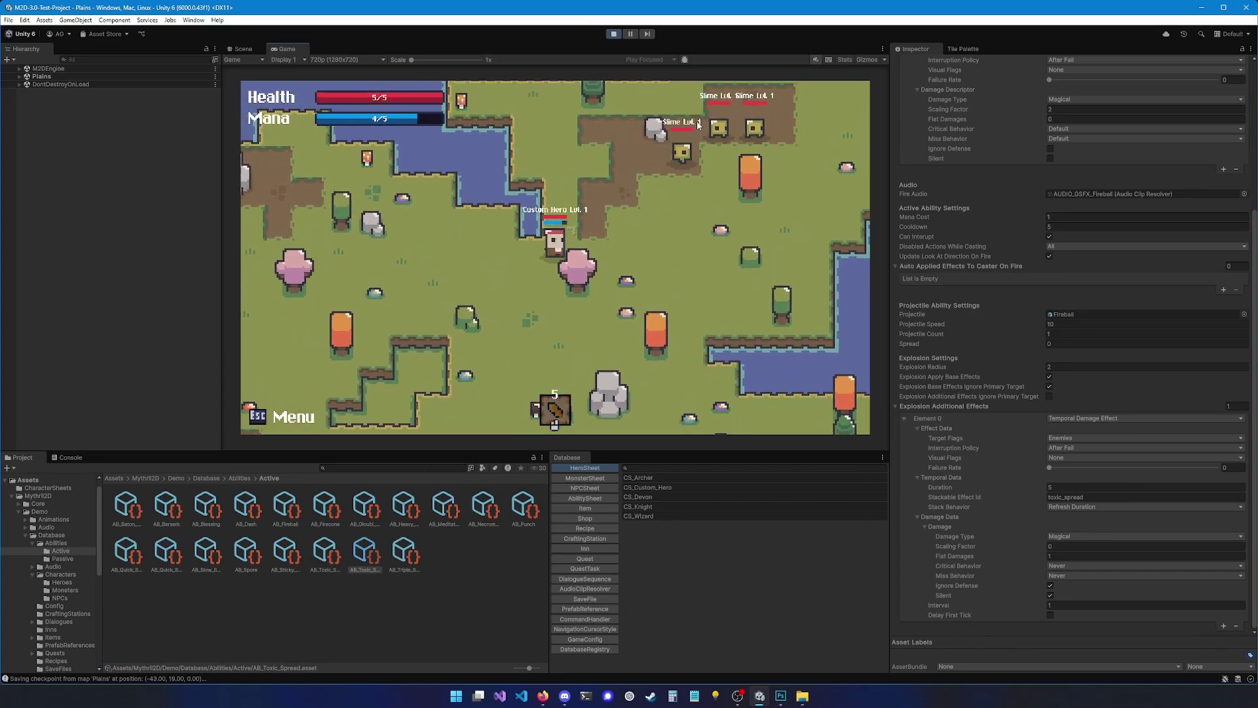
Step: Reposition around the slimes and cast the widened Toxic Spread again to kill two at once
key("d")
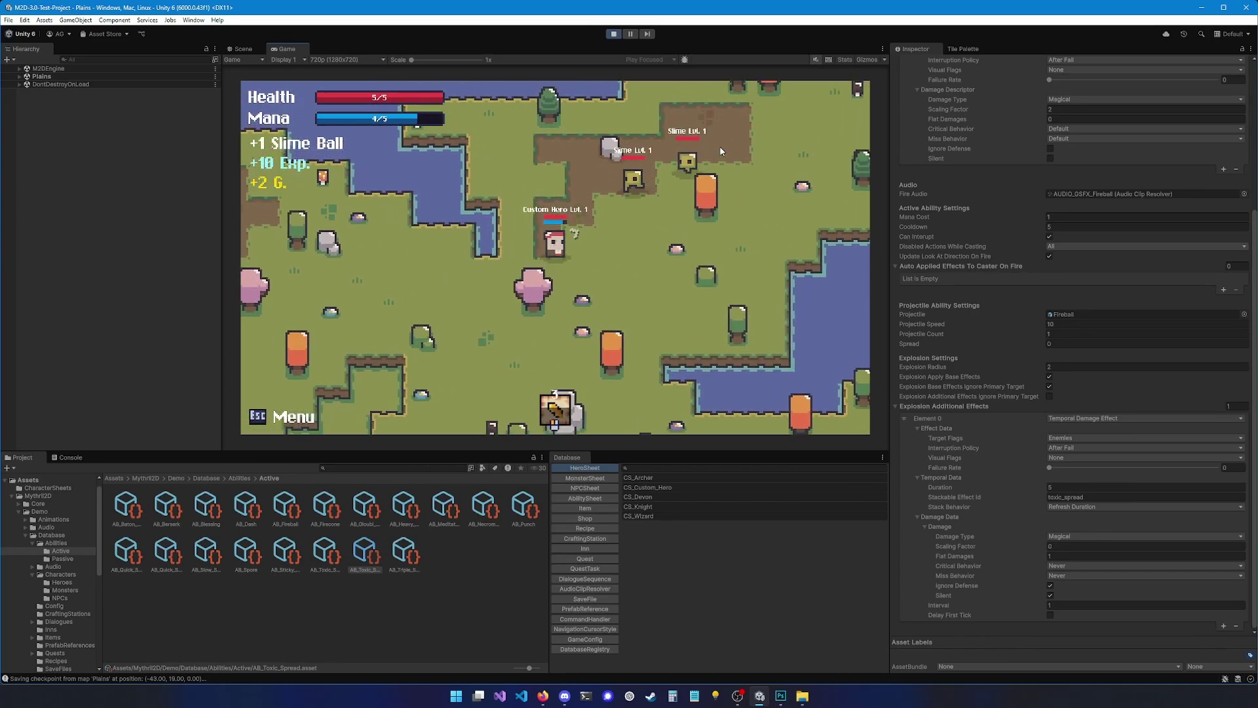
key("w")
key("a")
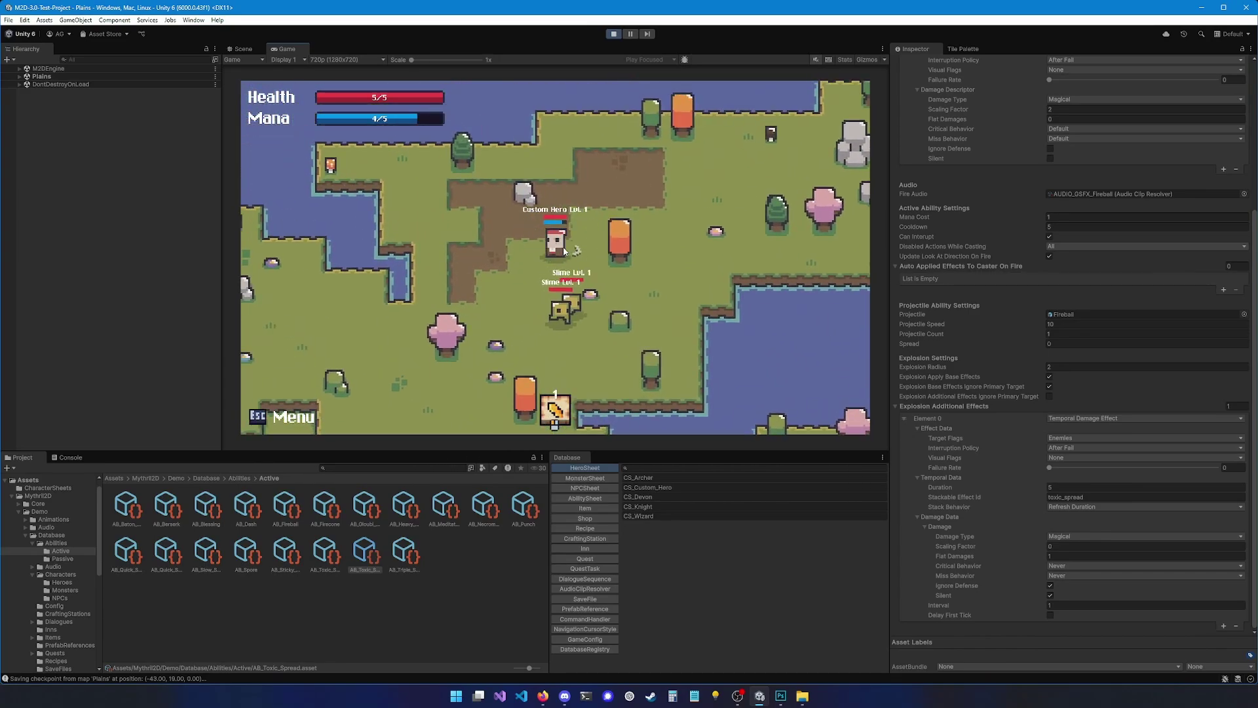
left_click(552, 185)
key("s")
key("d")
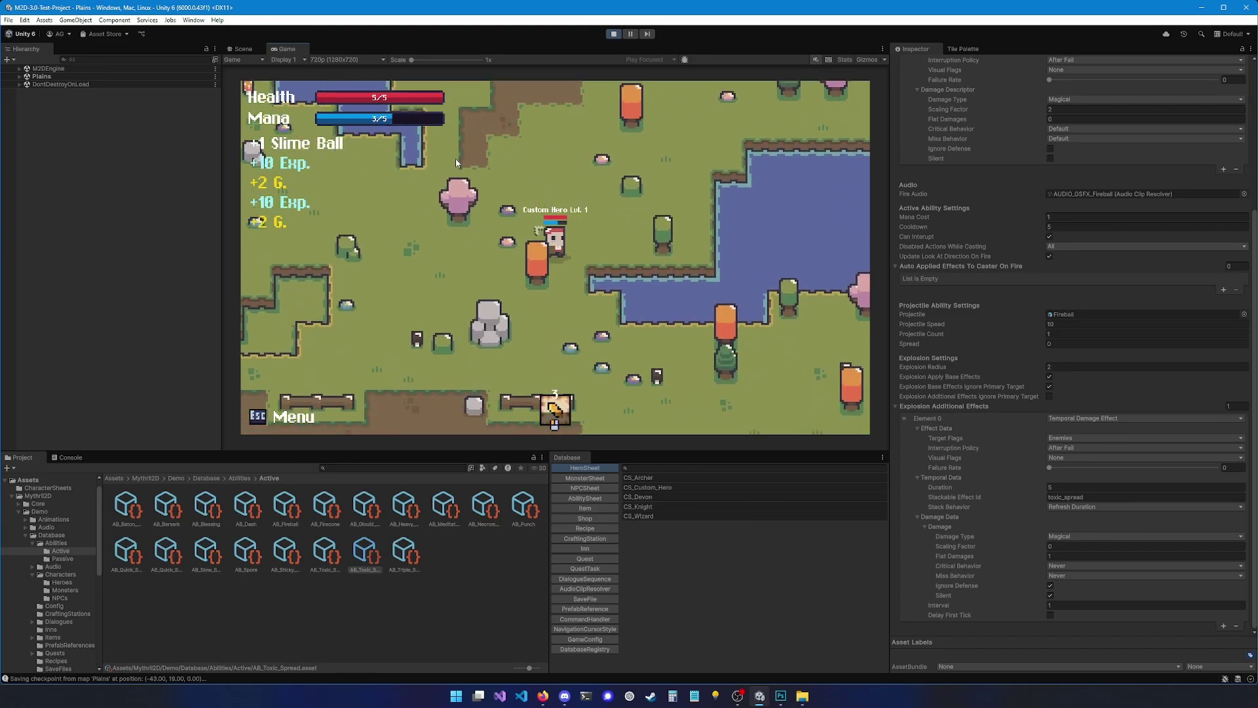
Step: Walk the hero a little further, then stop the play test
key("w")
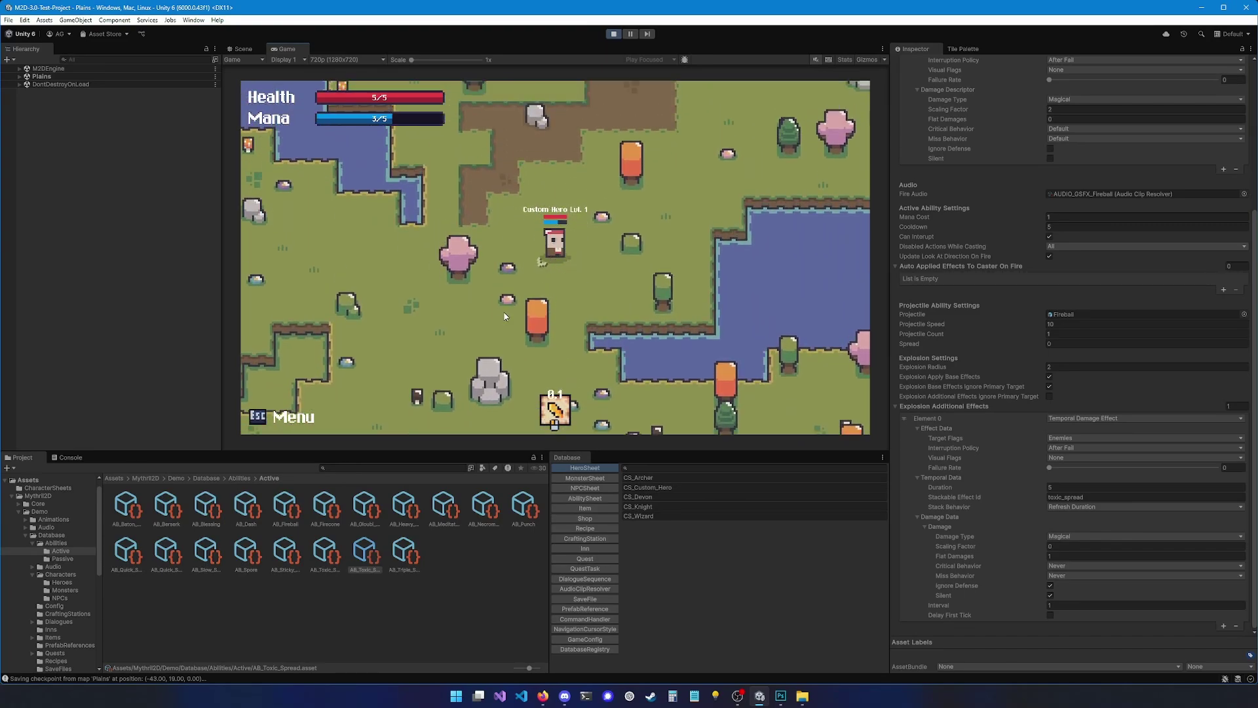
key("w")
key("a")
key("d")
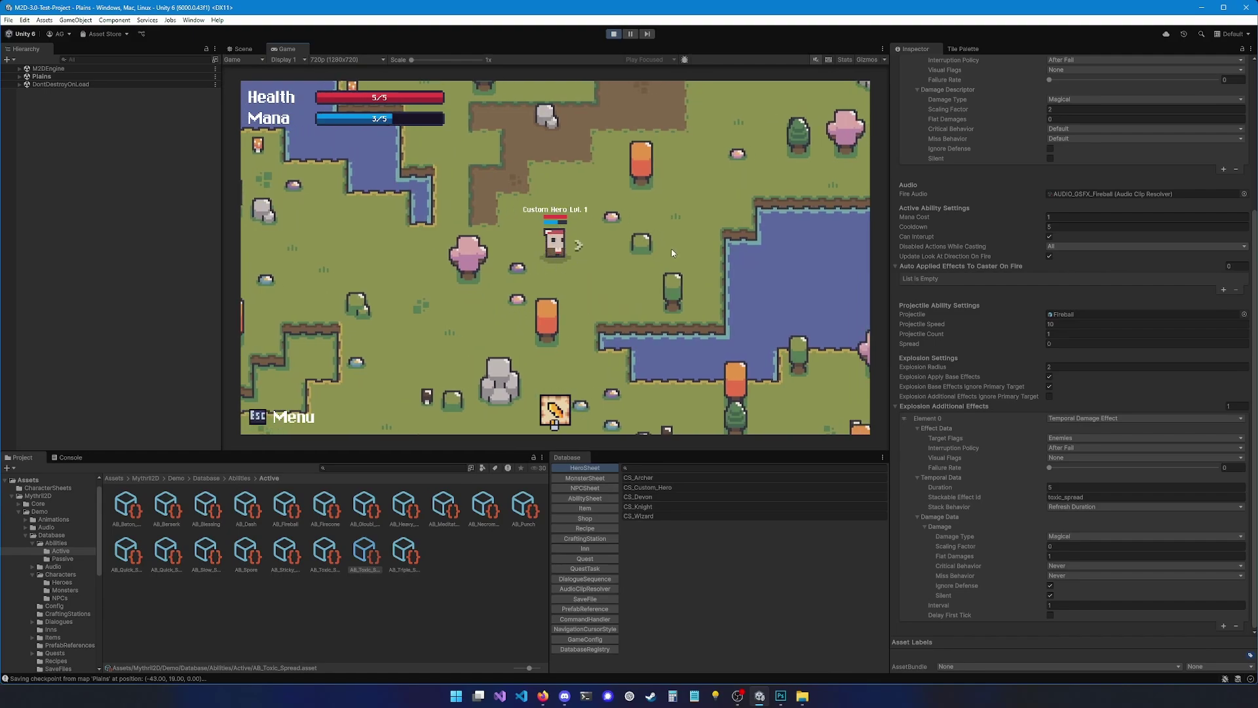
left_click(614, 34)
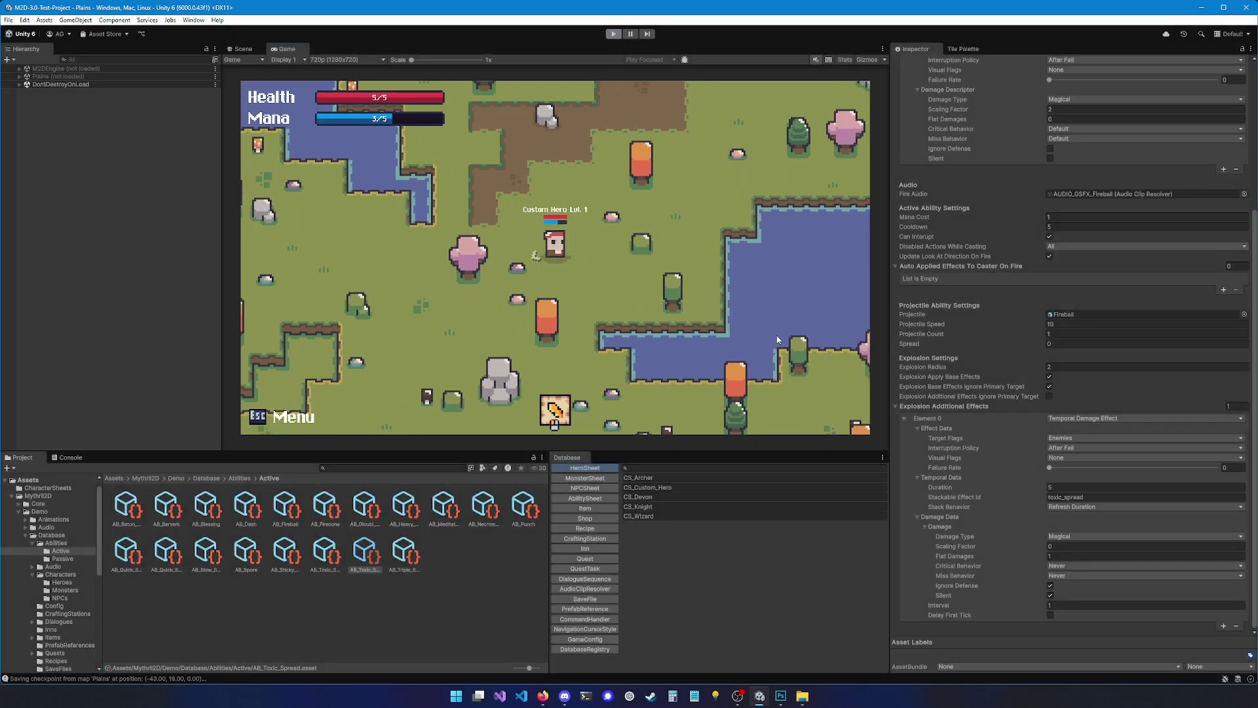
Step: Change AB_Toxic_Spread's Damage Descriptor Scaling Factor from 2 to 0.5
scroll(1012, 412, "up", 5)
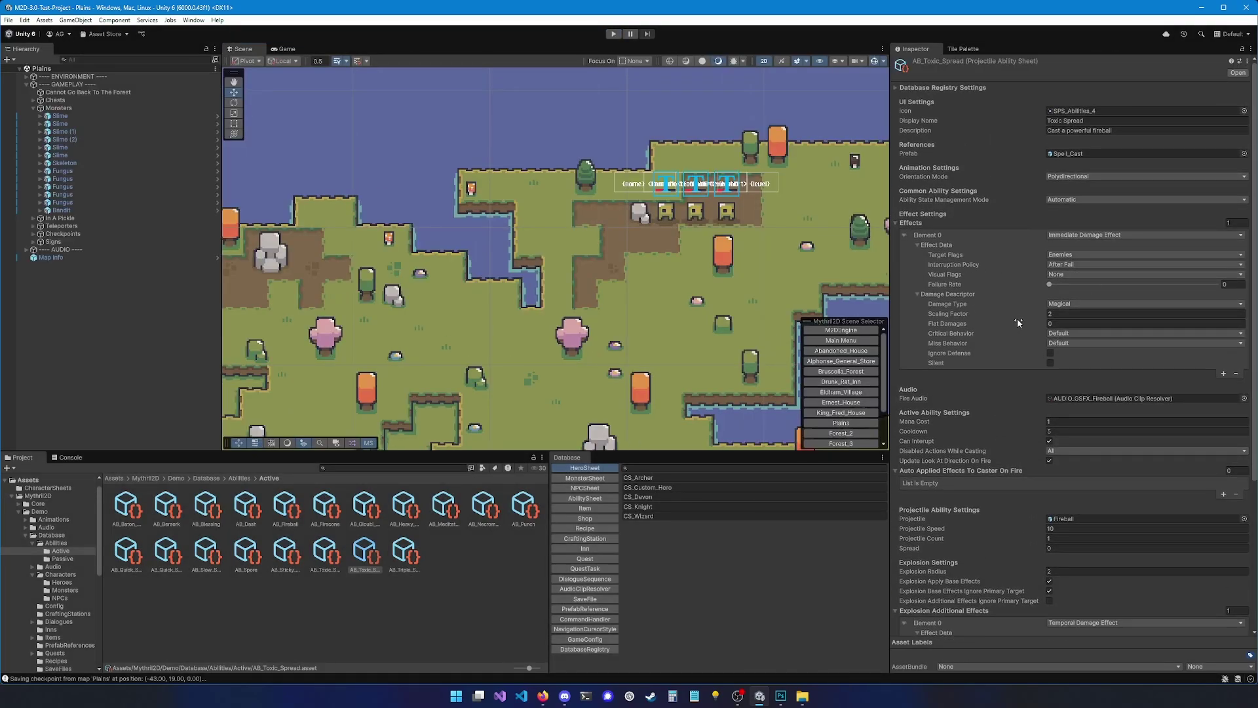
left_click(1056, 314)
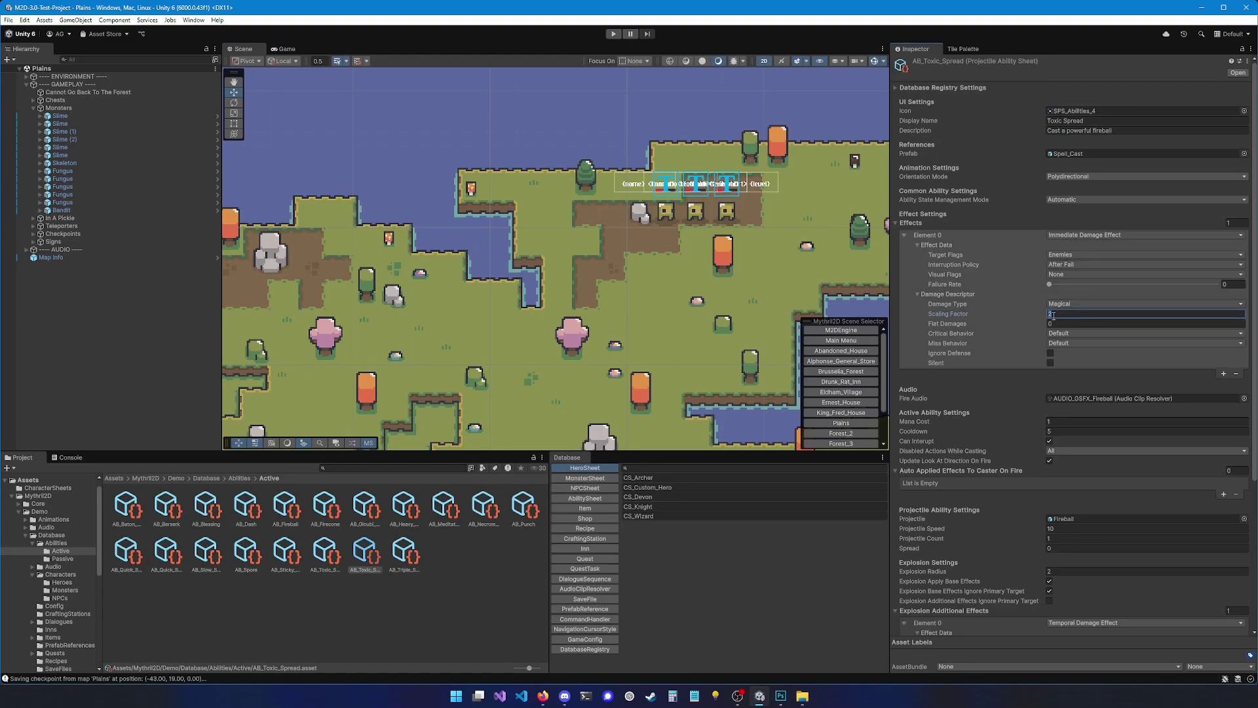
type("0.5")
Step: Start a fresh play test, walk the hero up-right and cast Toxic Spread at the slimes
left_click(613, 33)
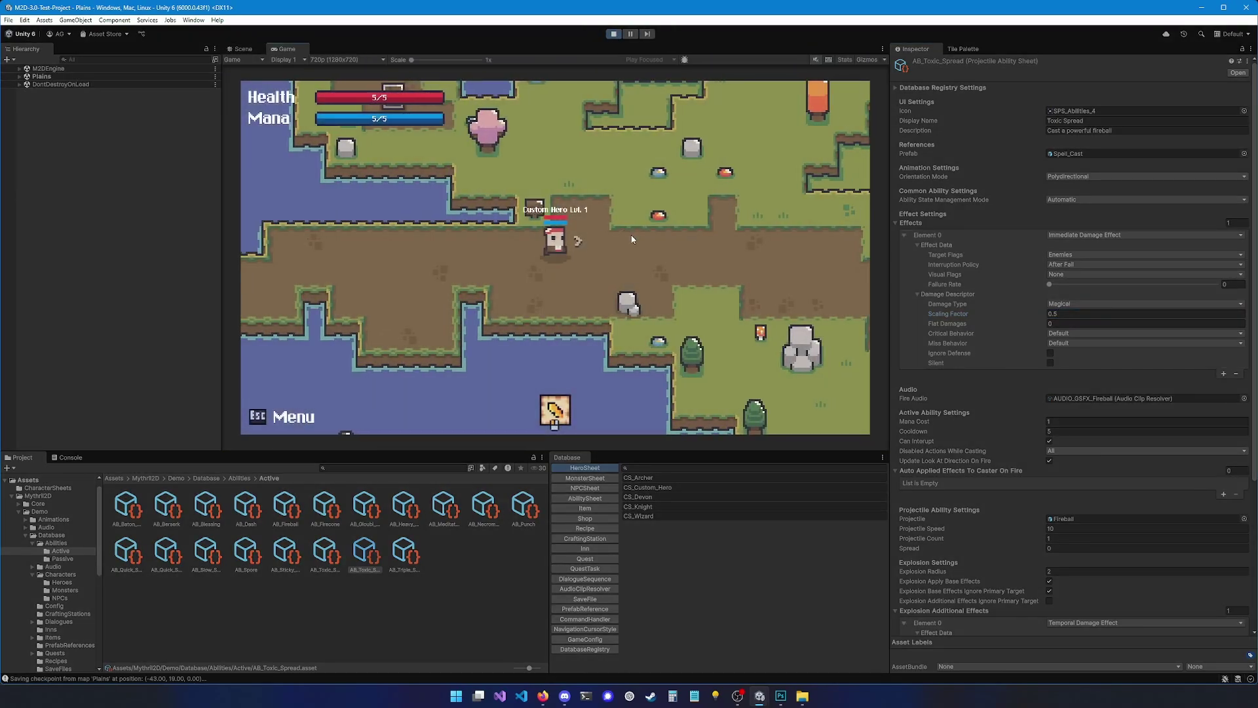
key("Up")
key("Right")
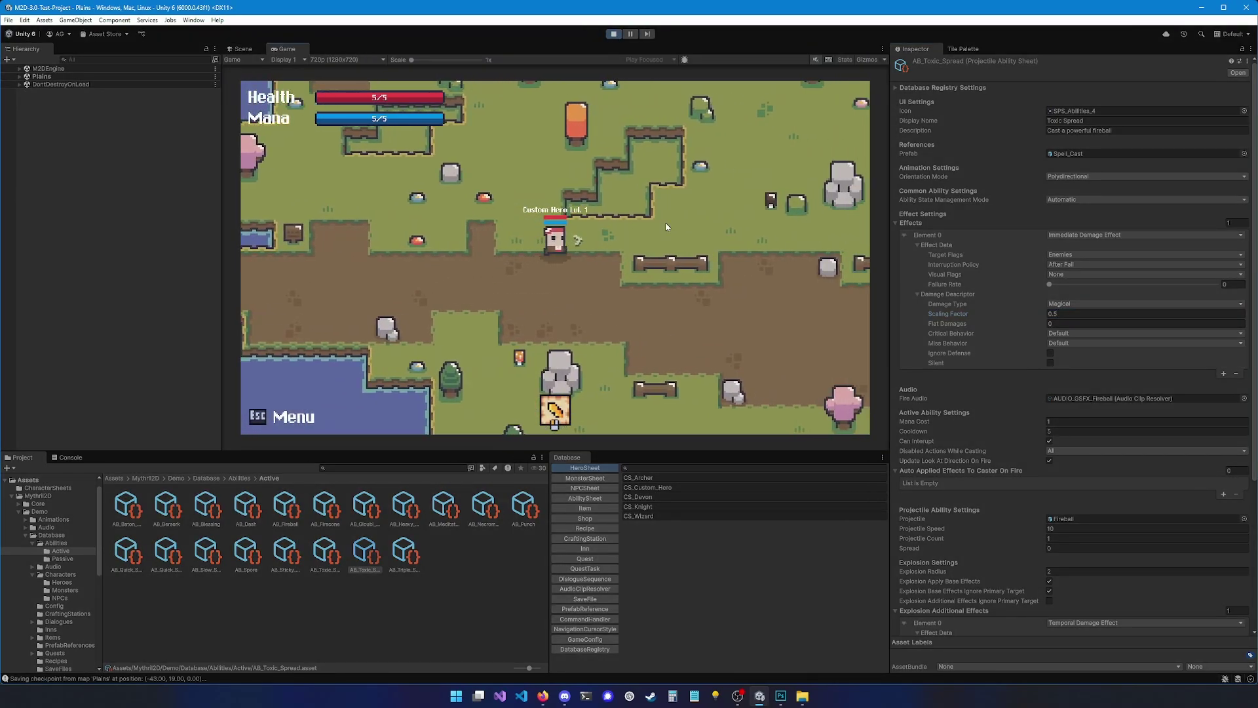
key("Up")
key("Right")
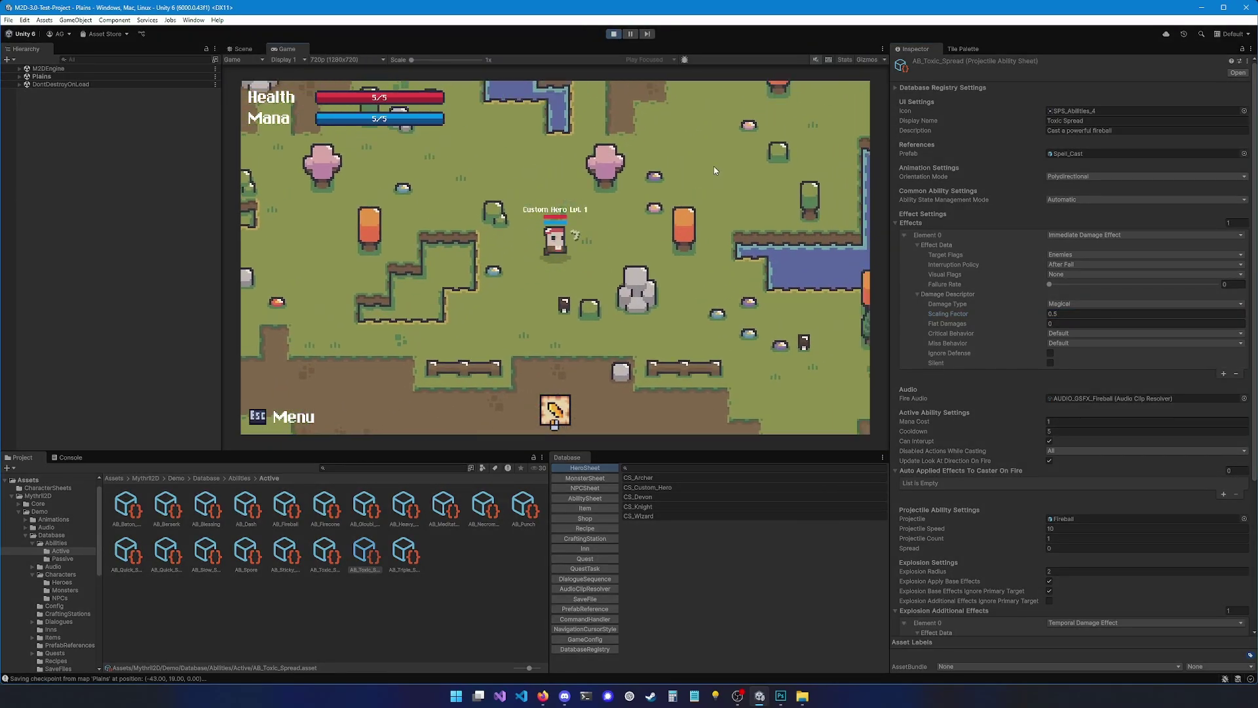
left_click(679, 118)
Step: Reposition the hero and cast the 0.5-scaled ability among the slimes again
key("Left")
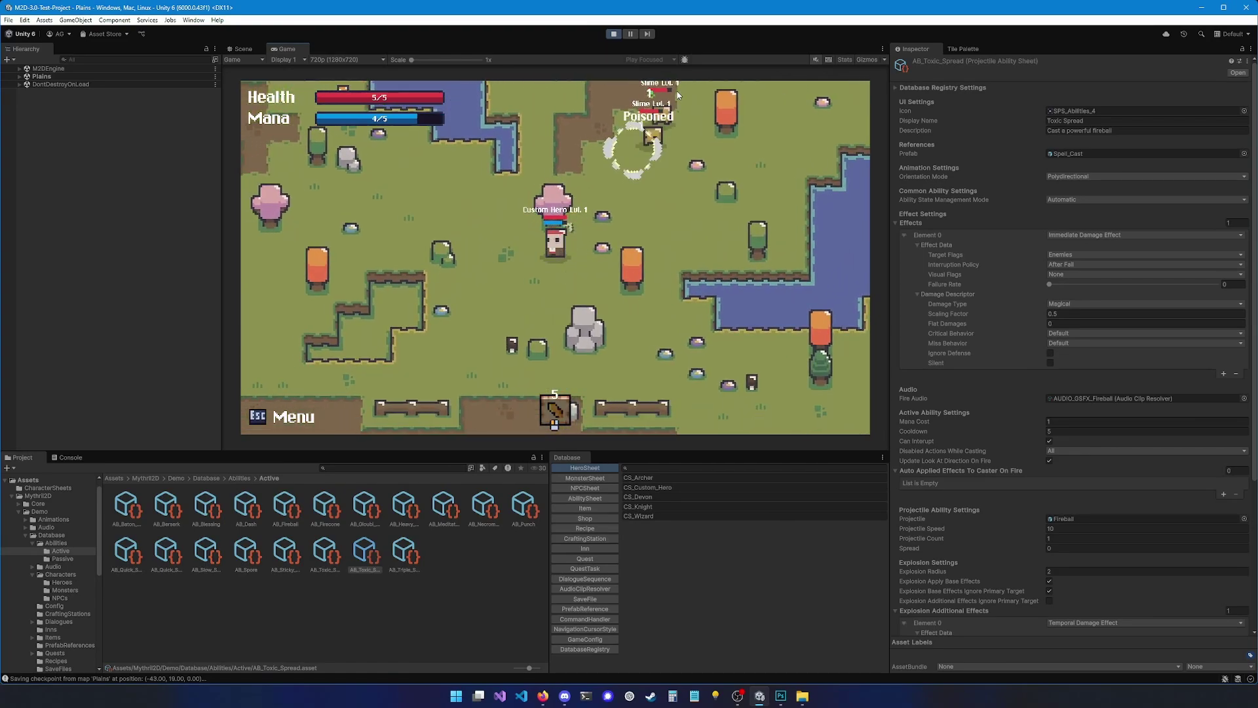
key("Right")
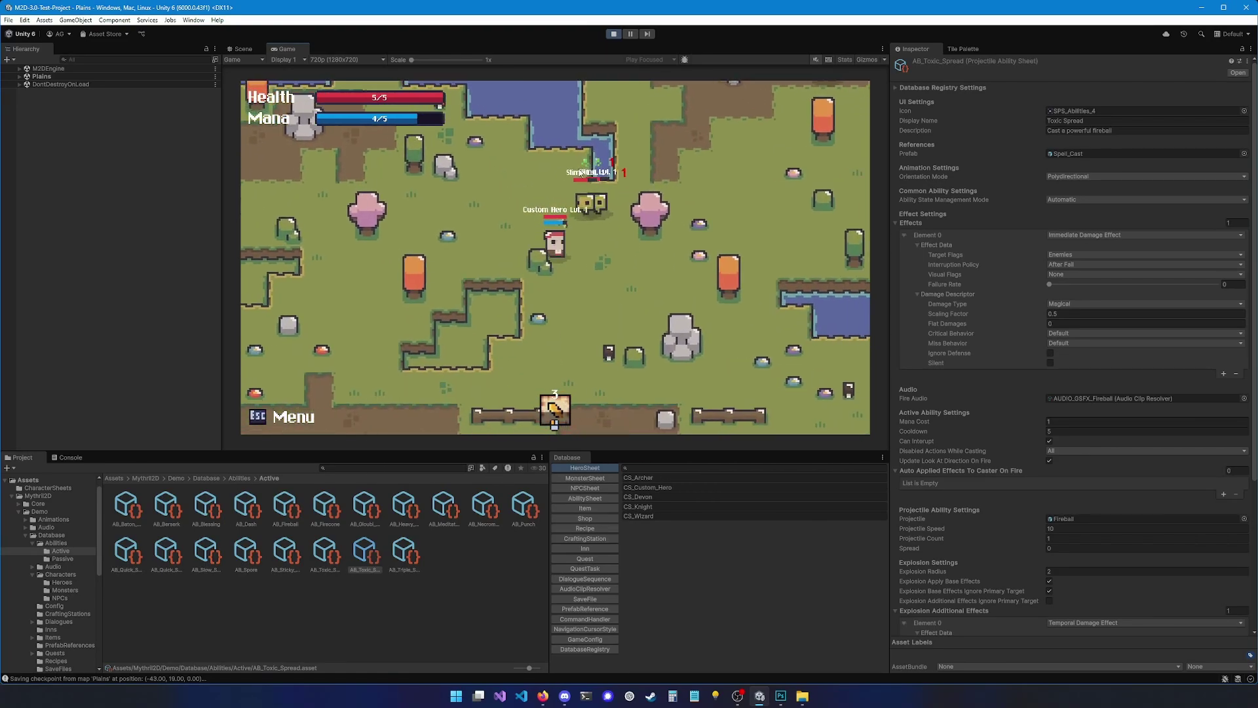
key("Up")
key("Right")
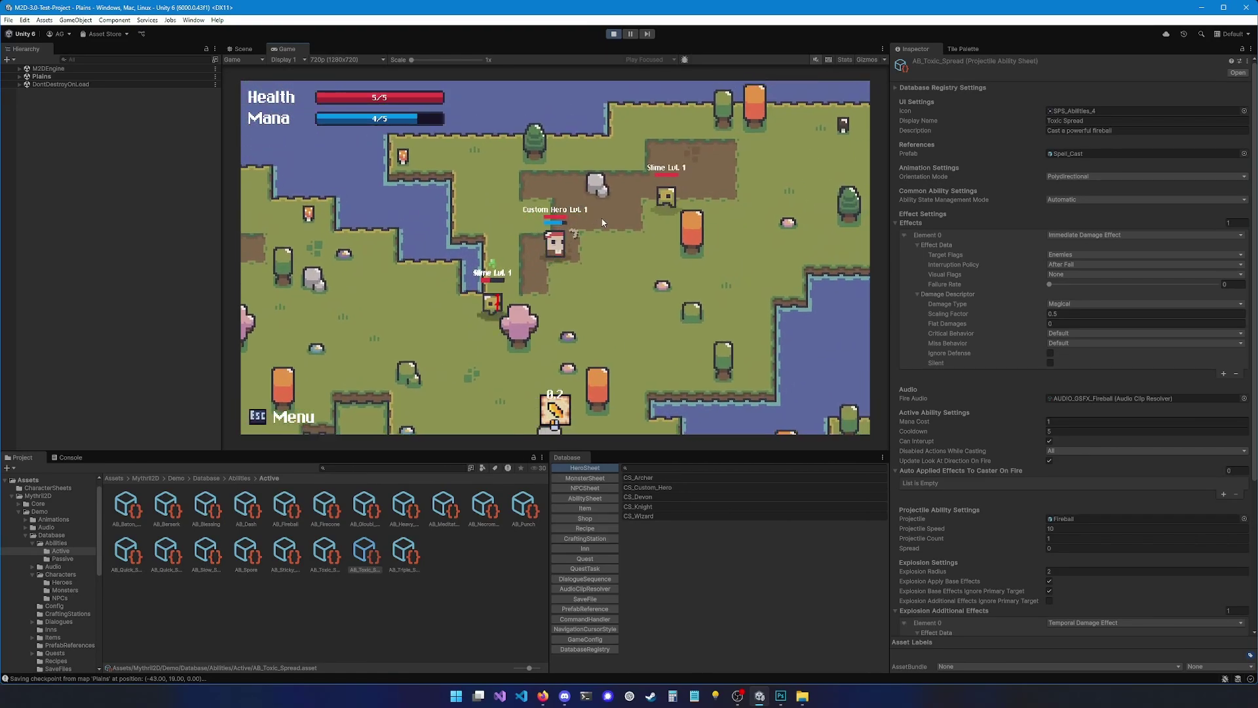
left_click(531, 260)
Step: Move around the slimes after two kills, then stop the game and return to the Plains scene
key("Up")
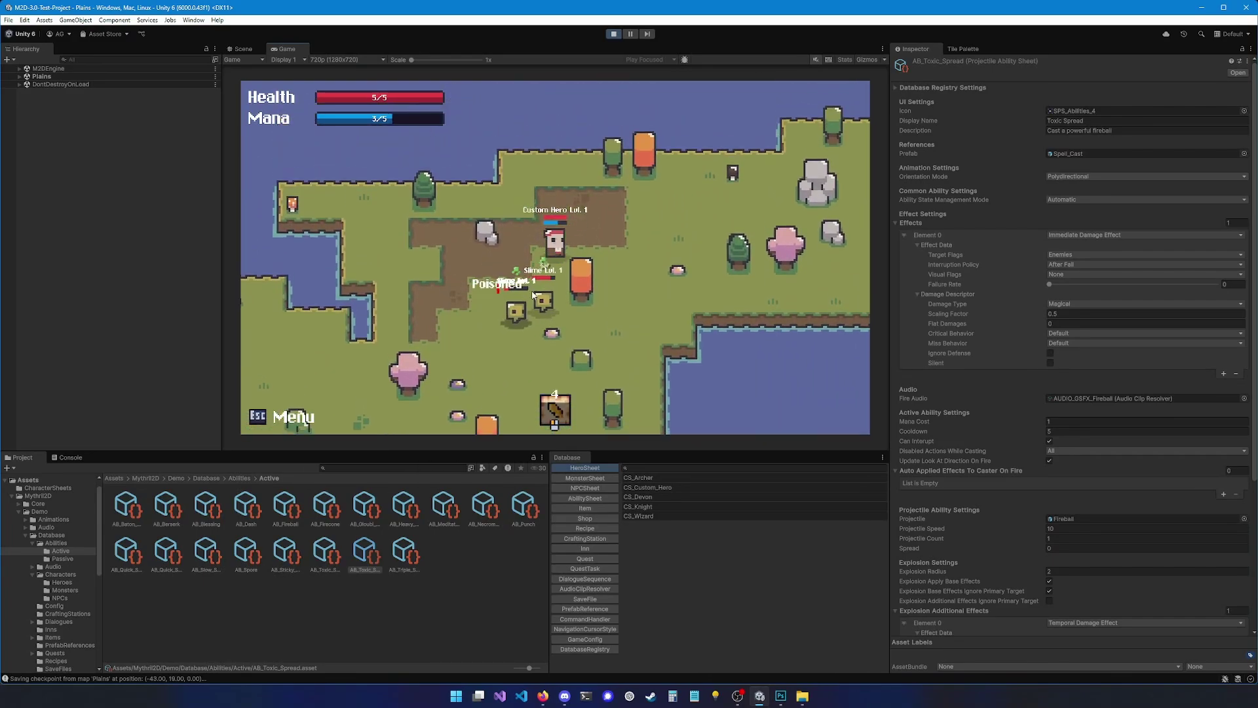
key("Left")
key("Down")
key("Down")
key("Left")
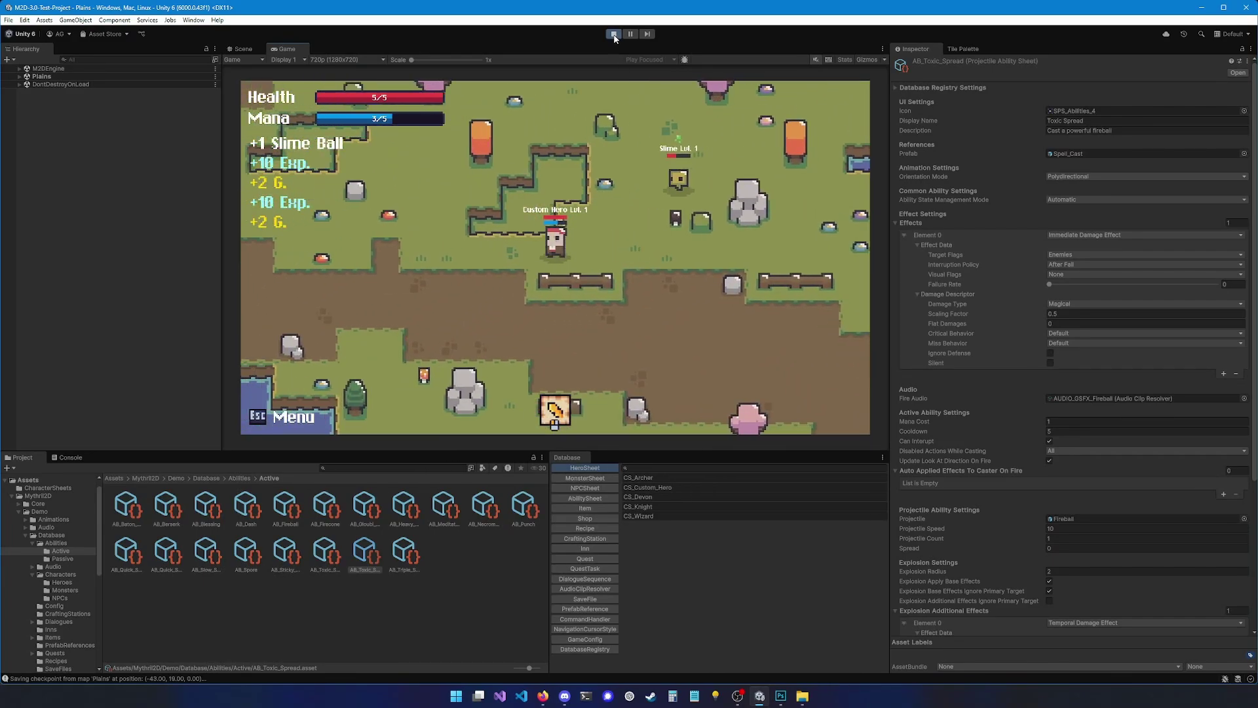
left_click(614, 34)
middle_click_drag(521, 308, 527, 290)
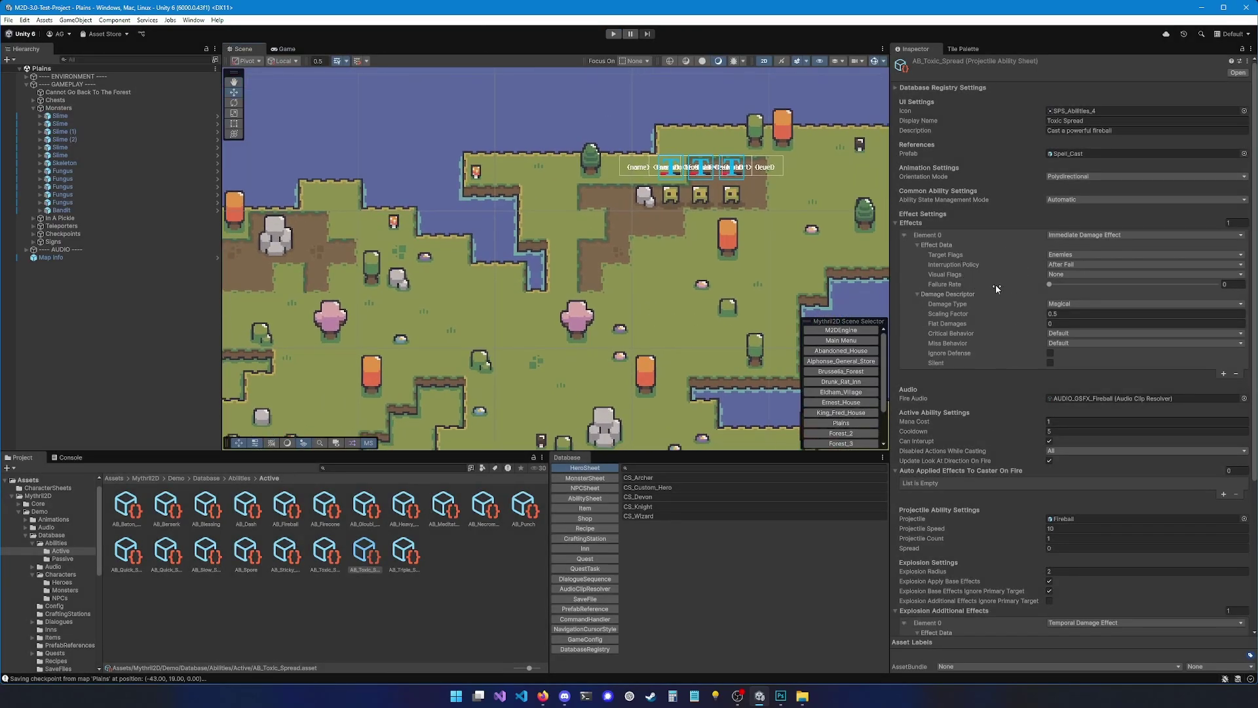
scroll(979, 327, "down", 5)
Step: Open the AB_Corrosion ability sheet, expand its Effects, and leave orientation mode as Static
left_click(445, 544)
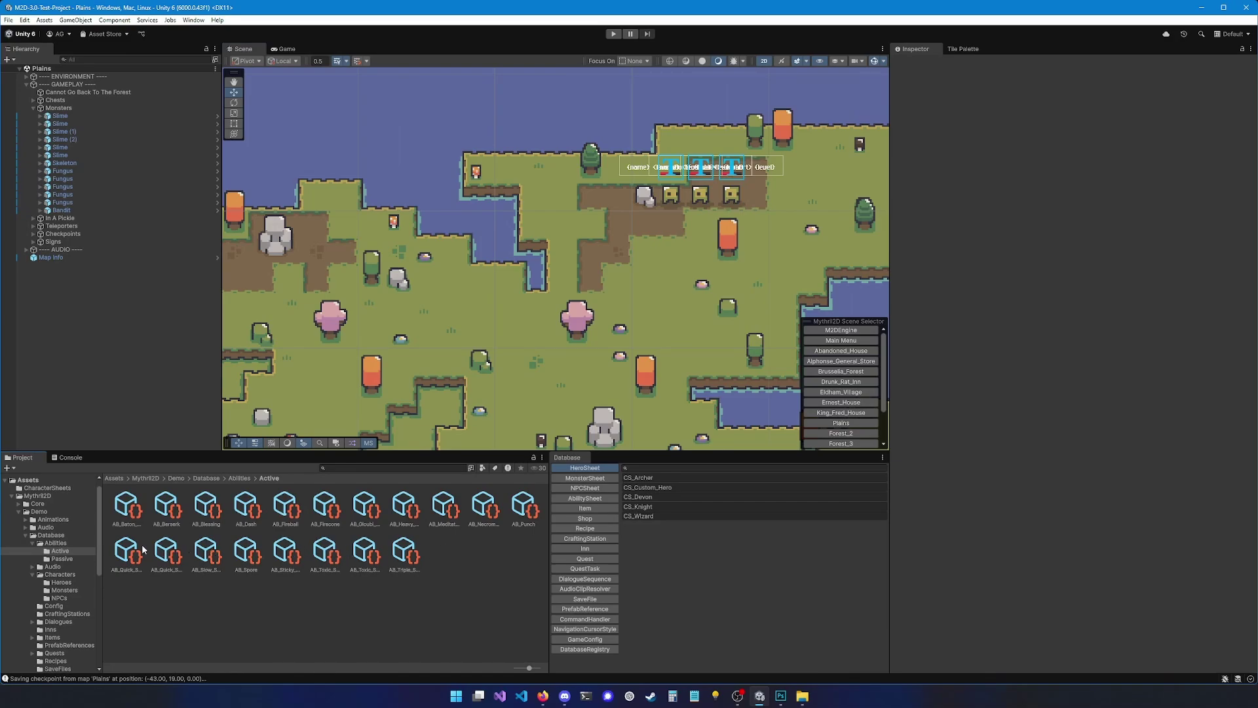
left_click(585, 498)
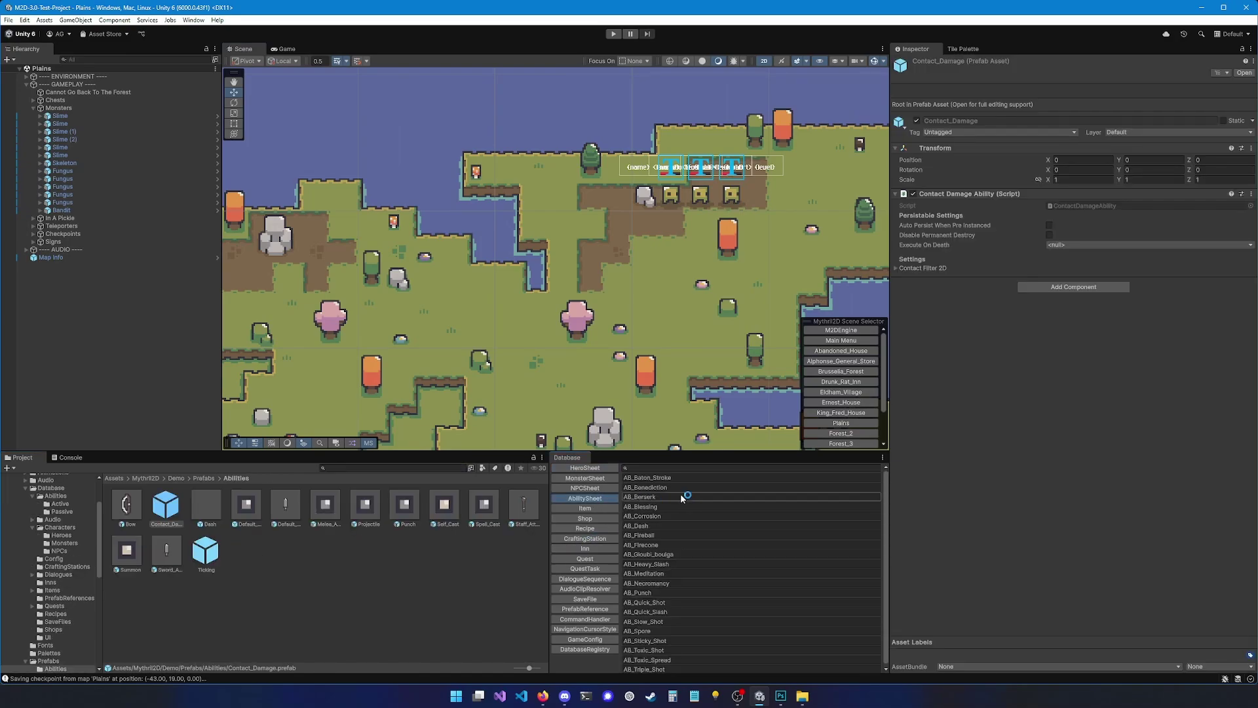
left_click(674, 516)
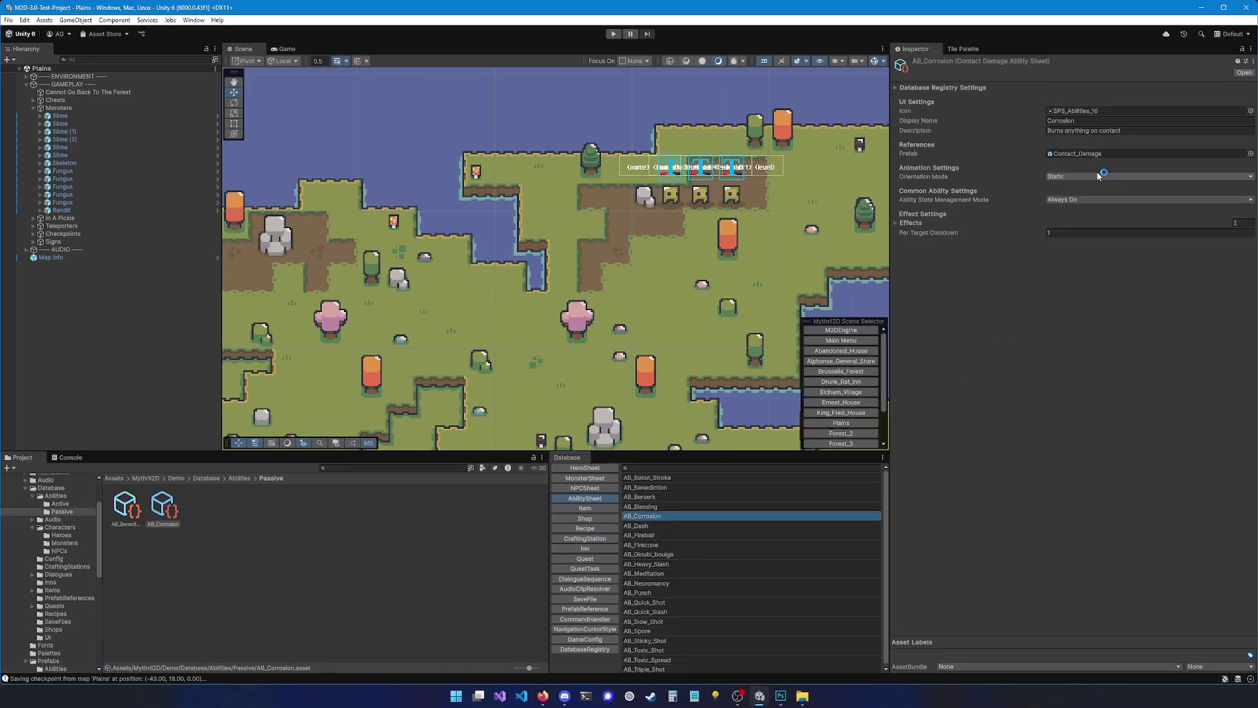
left_click(907, 222)
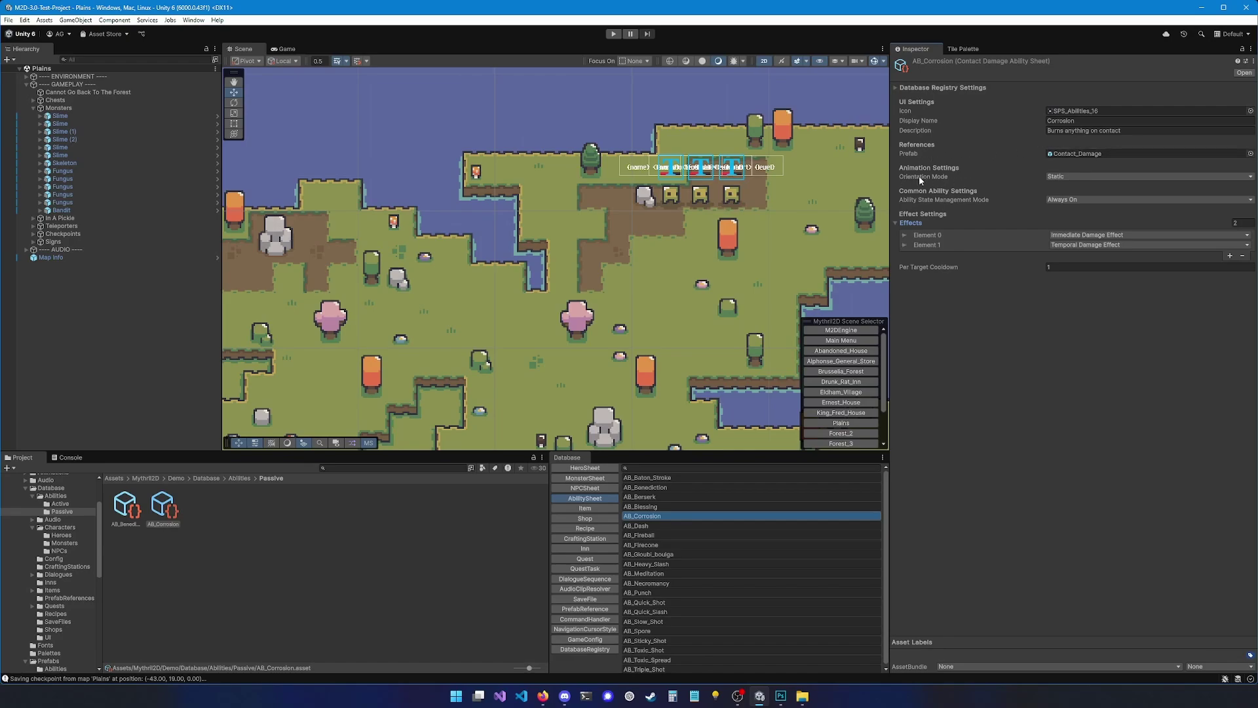
left_click(1062, 177)
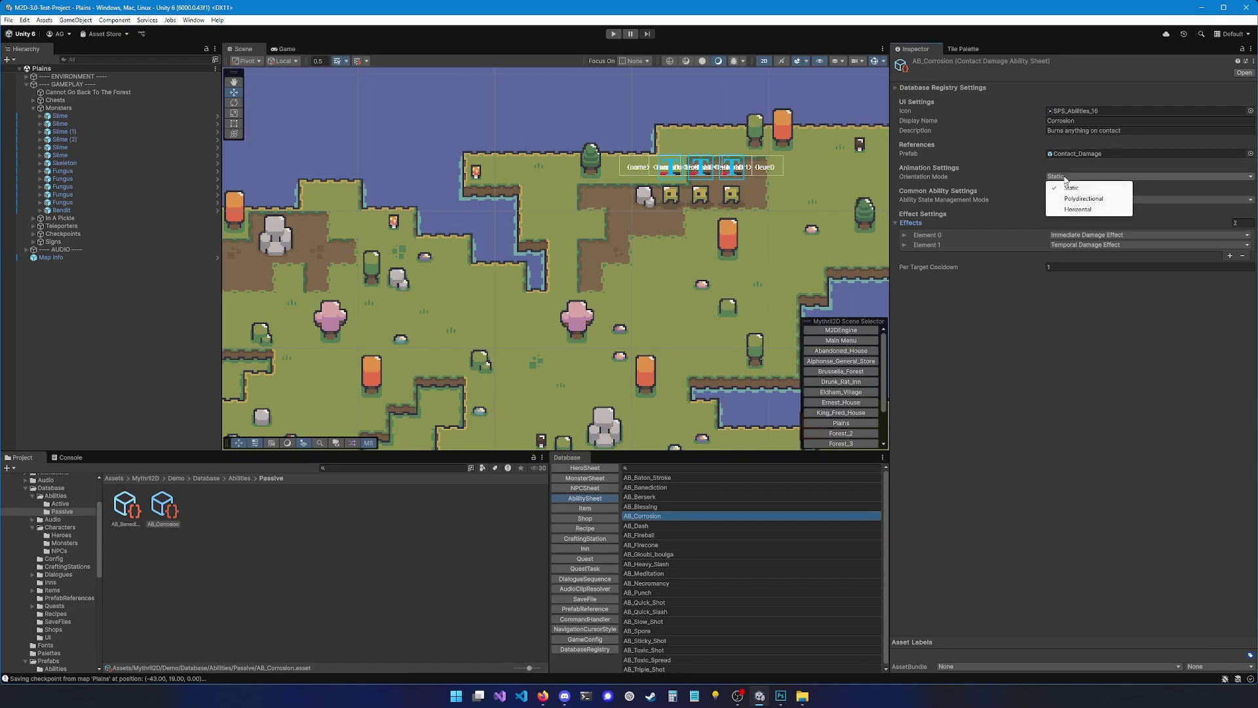
left_click(1086, 188)
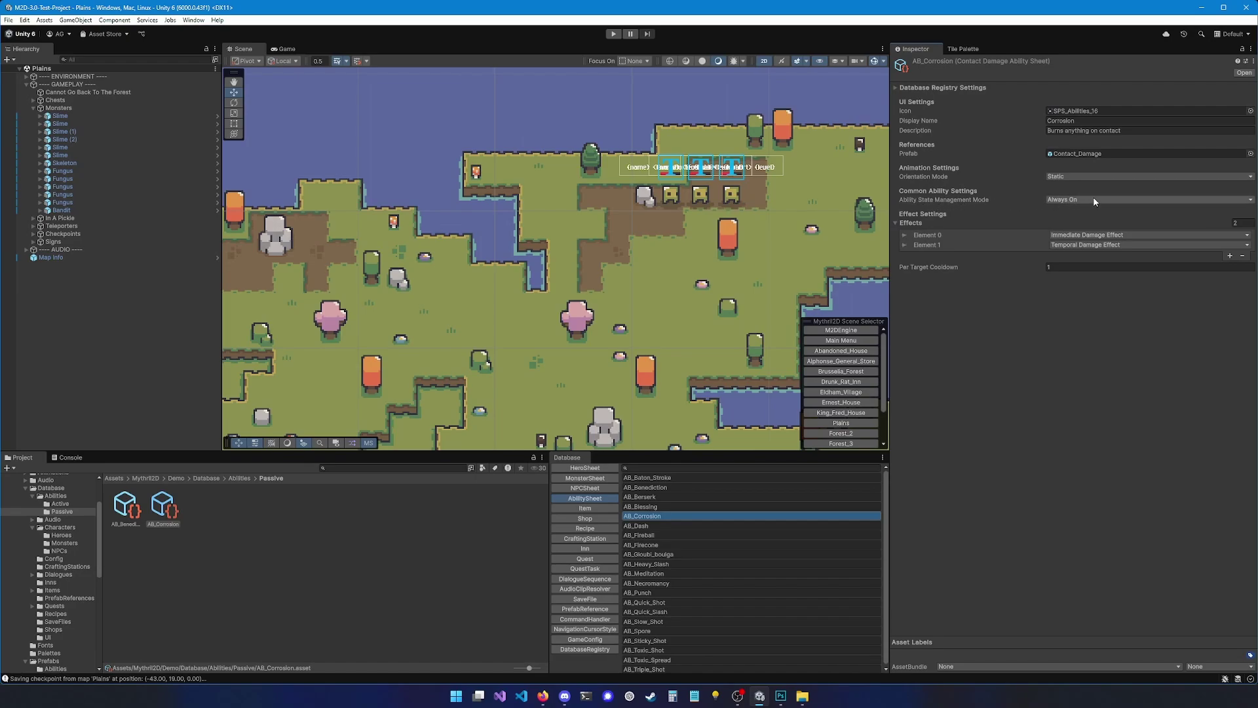
Step: Expand the Immediate Damage Effect and the 13-duration Temporal Damage Effect down to their damage fields
left_click(905, 234)
left_click(935, 245)
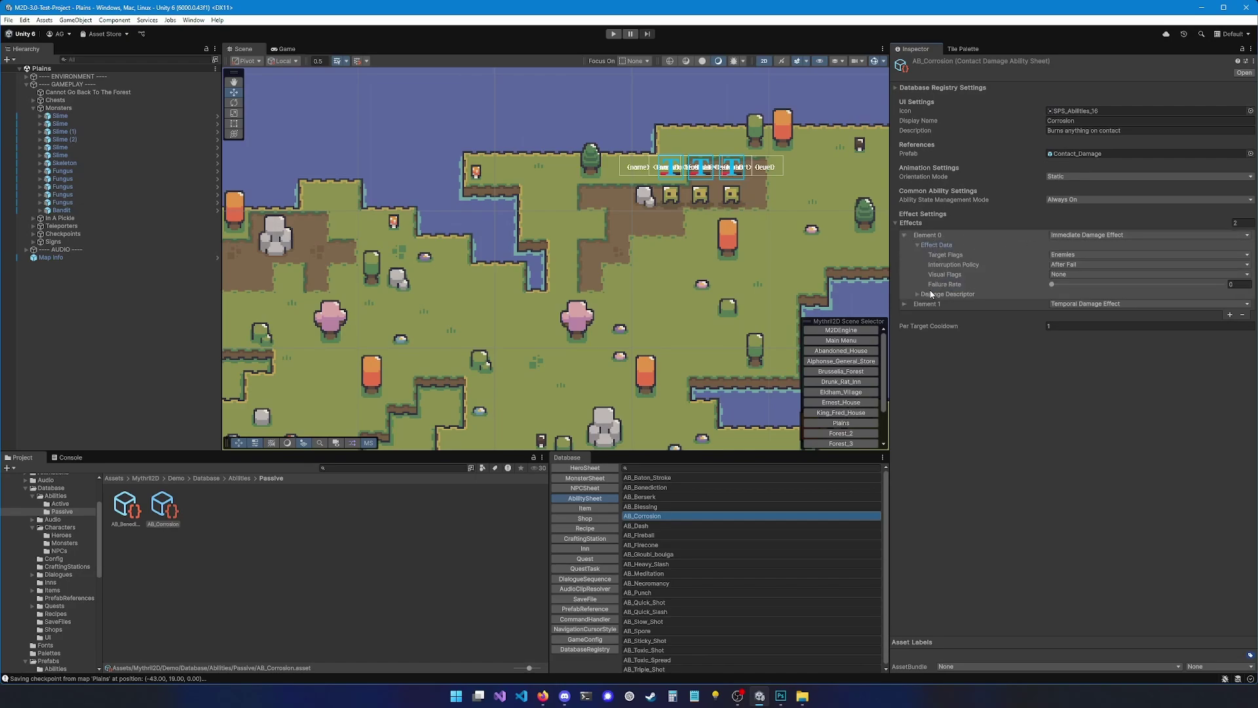
left_click(931, 294)
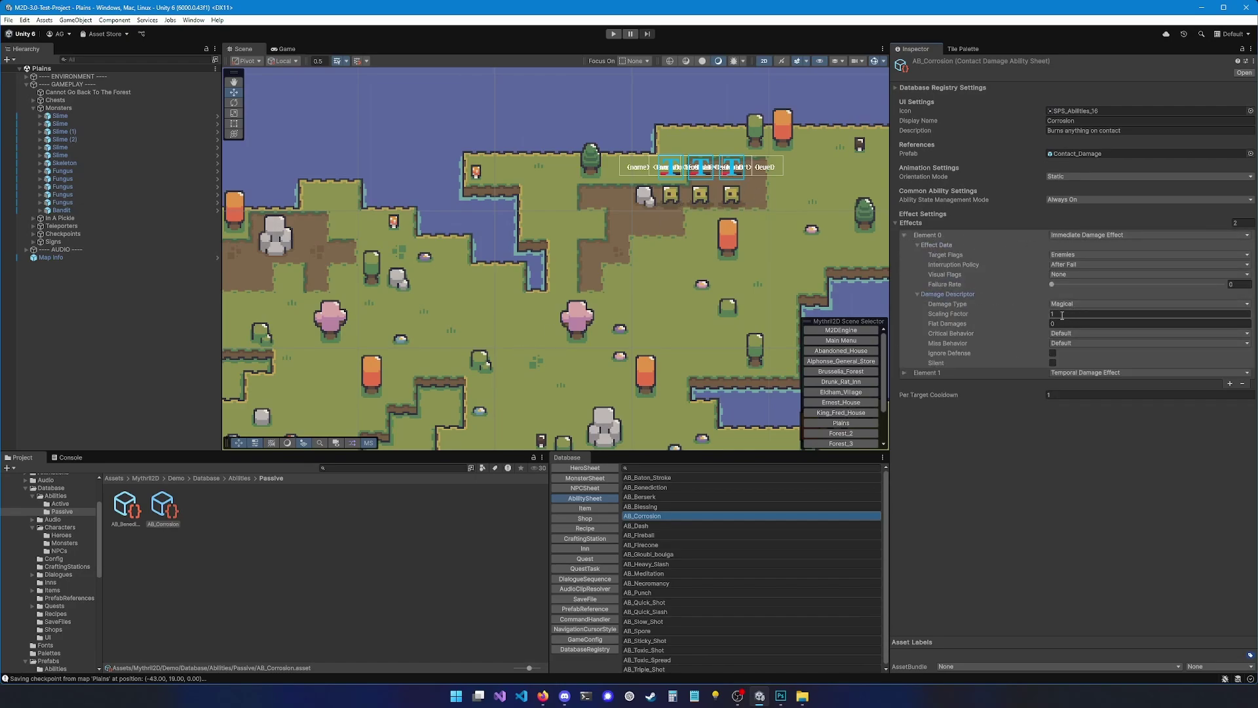
left_click(920, 375)
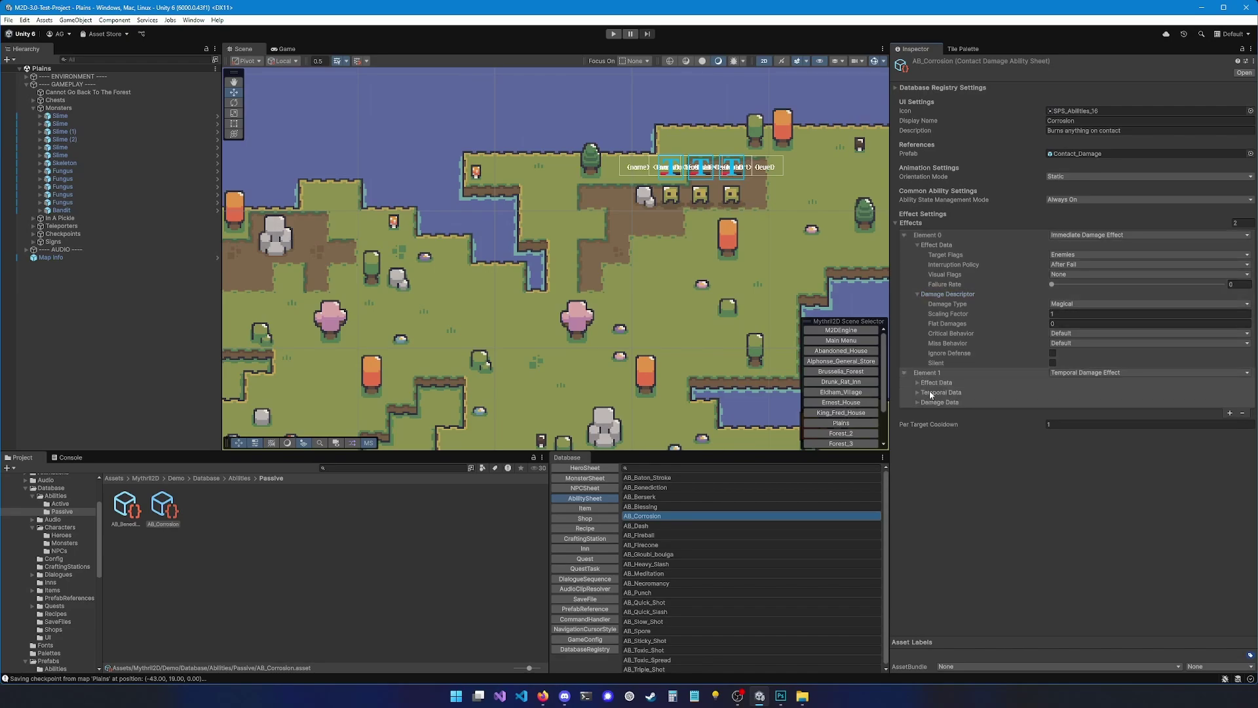
left_click(931, 384)
left_click(939, 432)
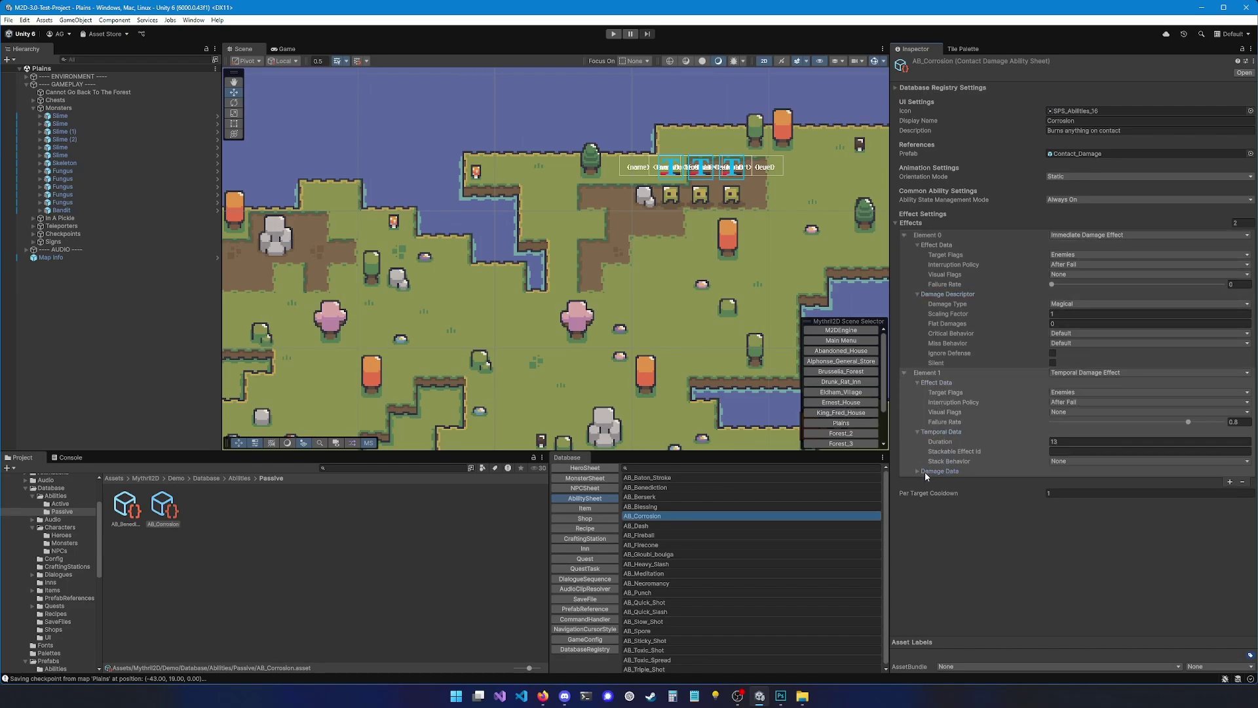
left_click(925, 471)
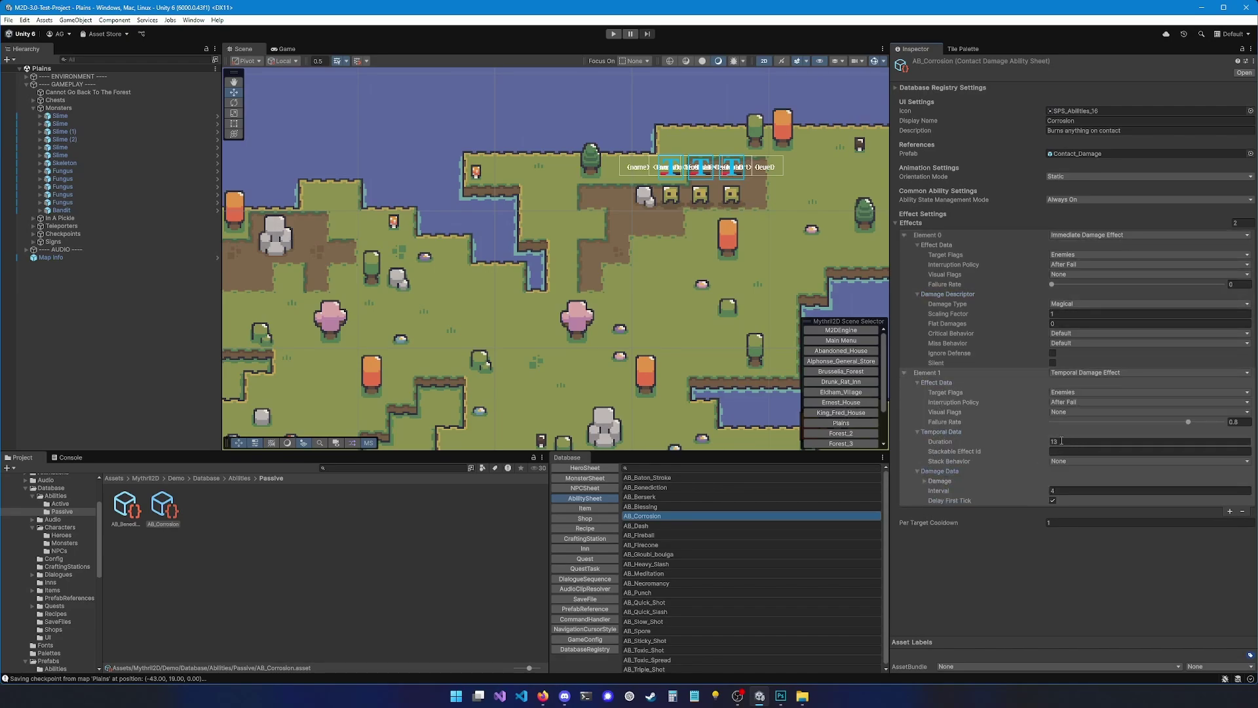
left_click(926, 481)
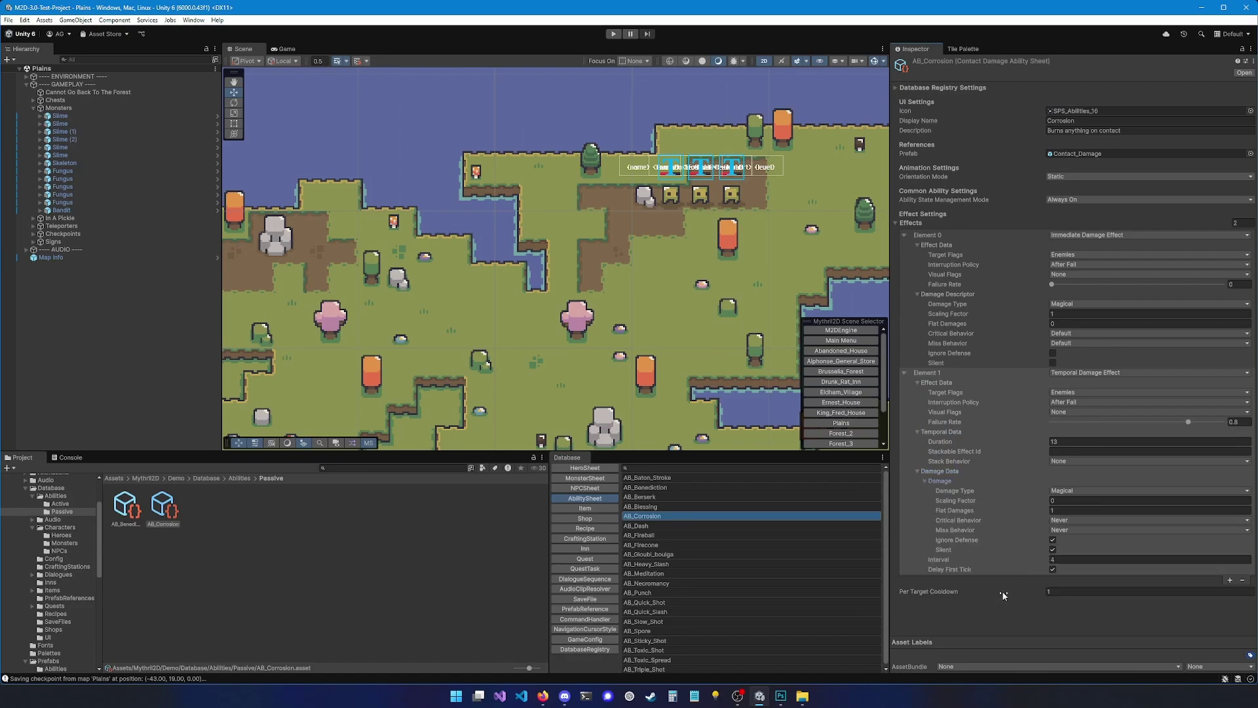
Step: Open AB_Dash and unfold its caster-on-fire Temporal Speed Modifier Effect
left_click(639, 527)
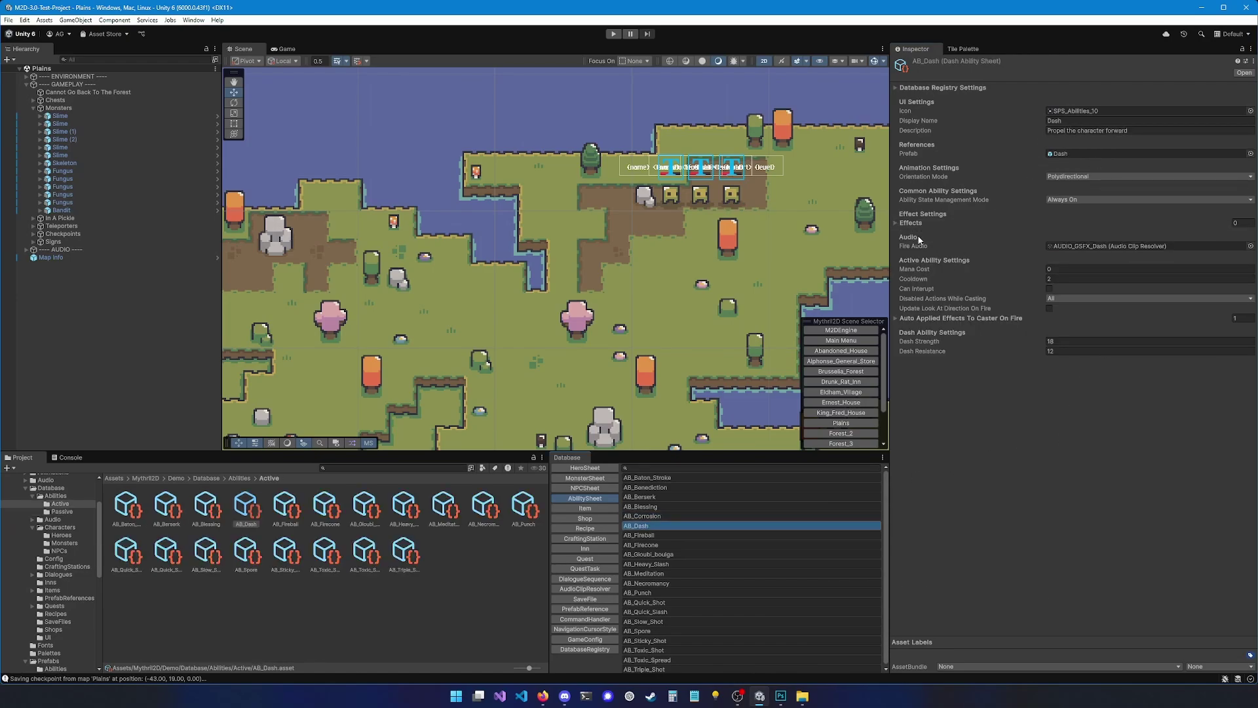
left_click(930, 222)
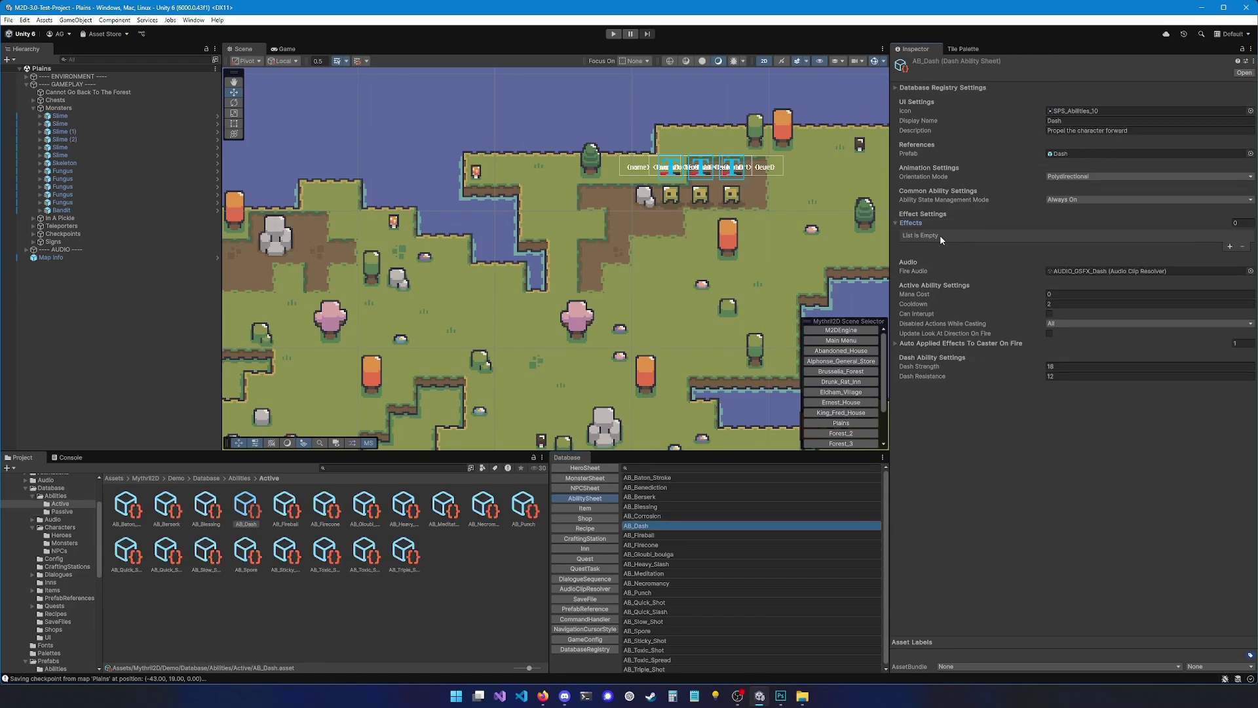
left_click(995, 343)
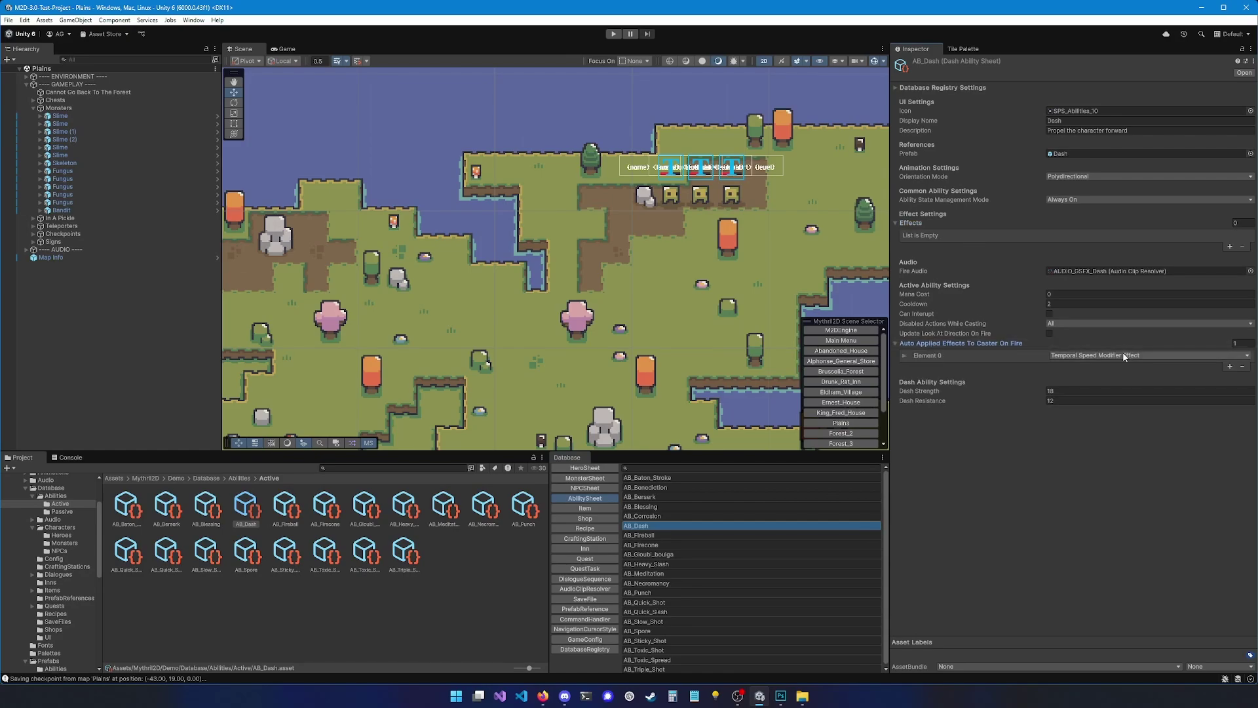
left_click(965, 355)
left_click(931, 365)
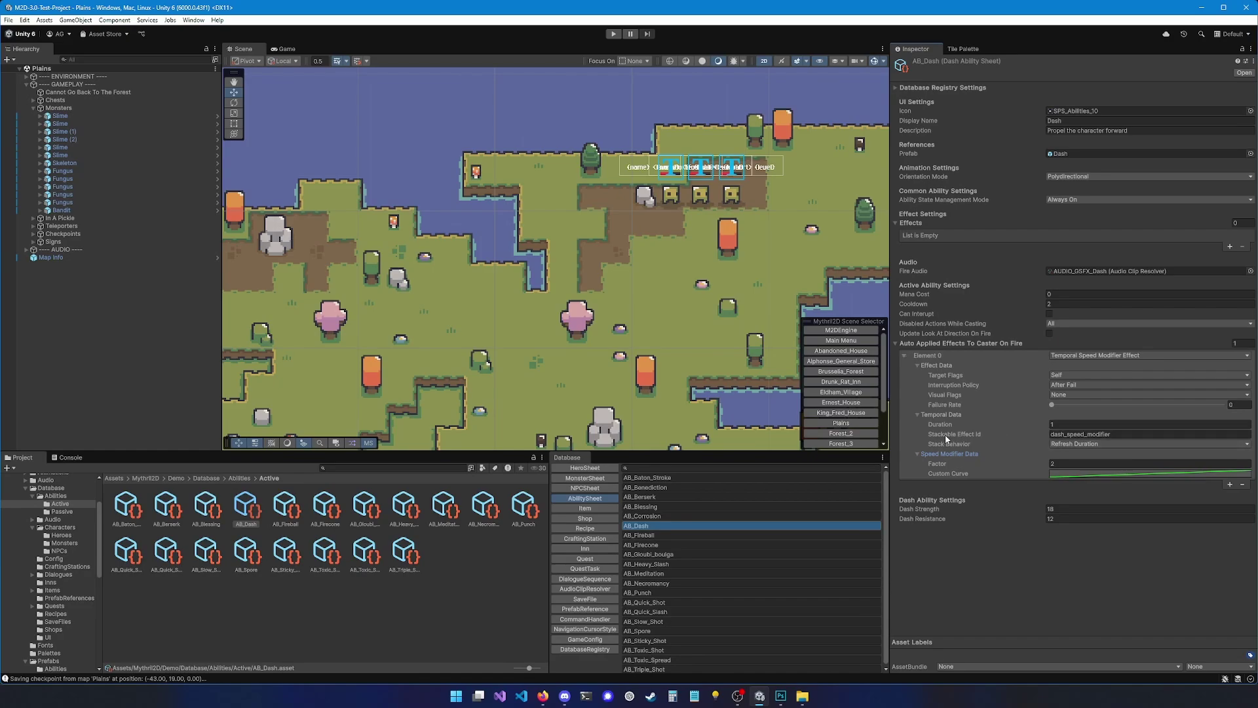
Step: Check the speed Factor of 2 and keep Temporal Speed Modifier Effect as the effect type
left_click(938, 467)
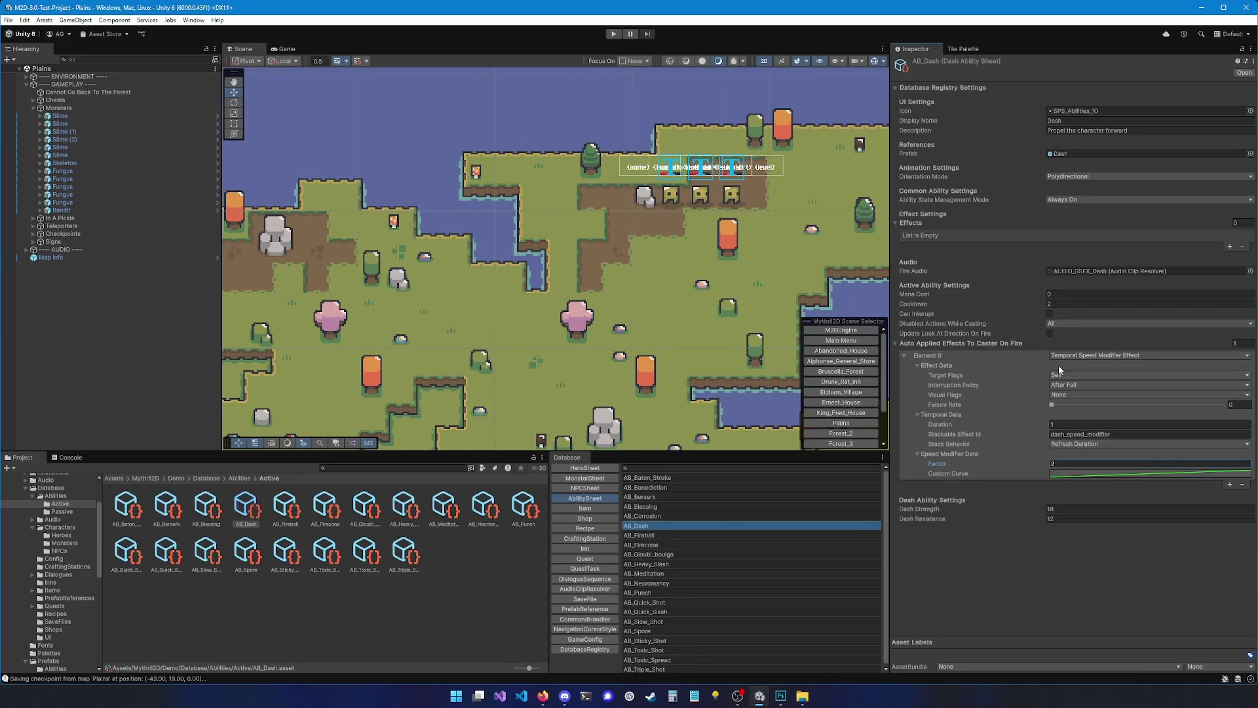
left_click(1078, 356)
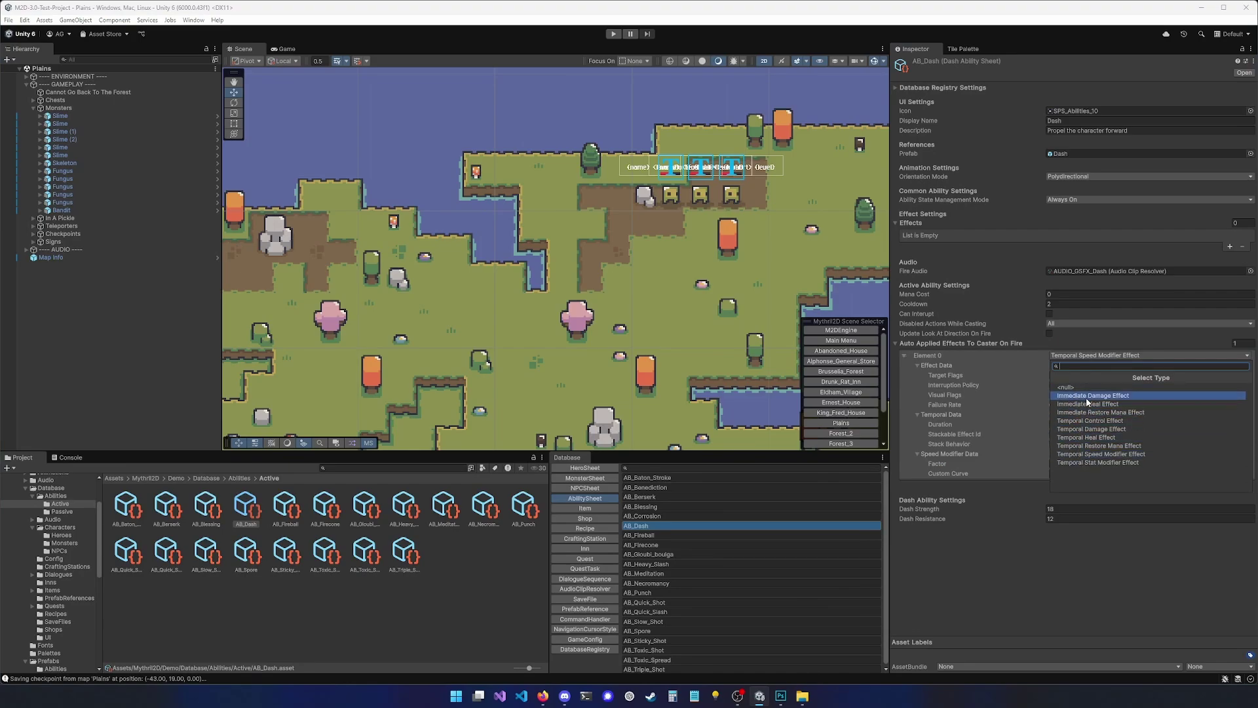
left_click(1069, 478)
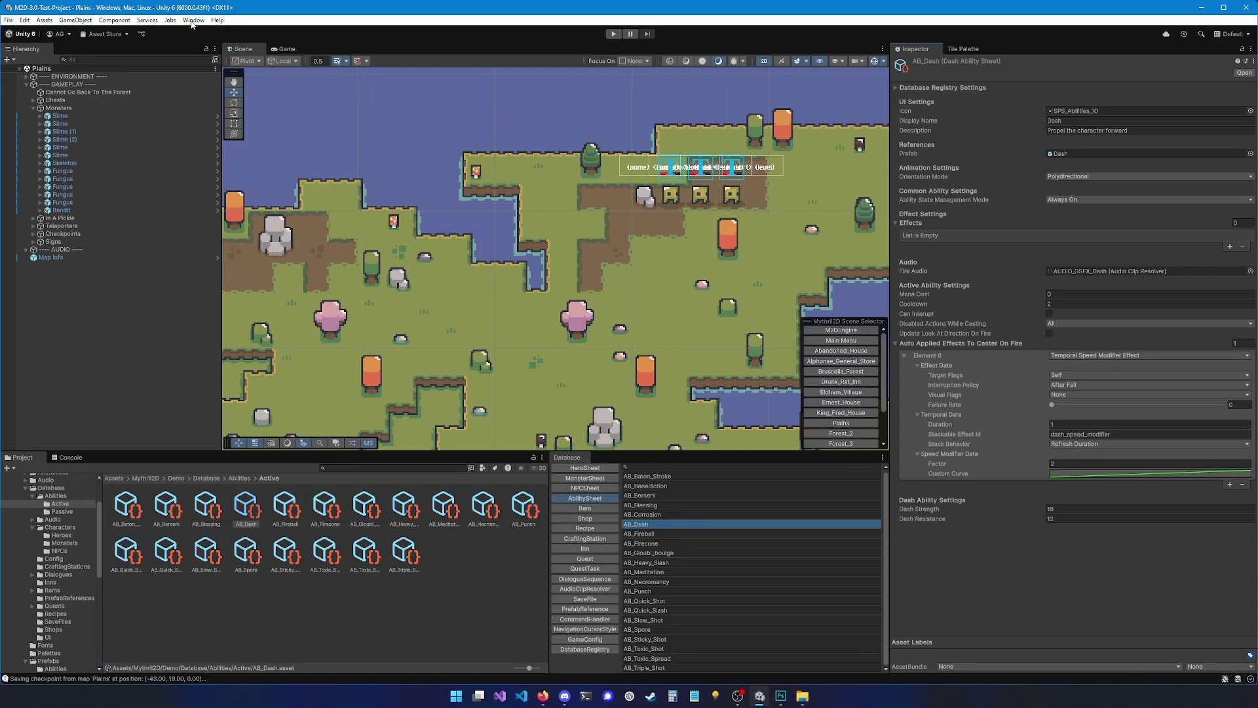
Step: Open the Mythril2D Documentation window and move it to the left
left_click(193, 20)
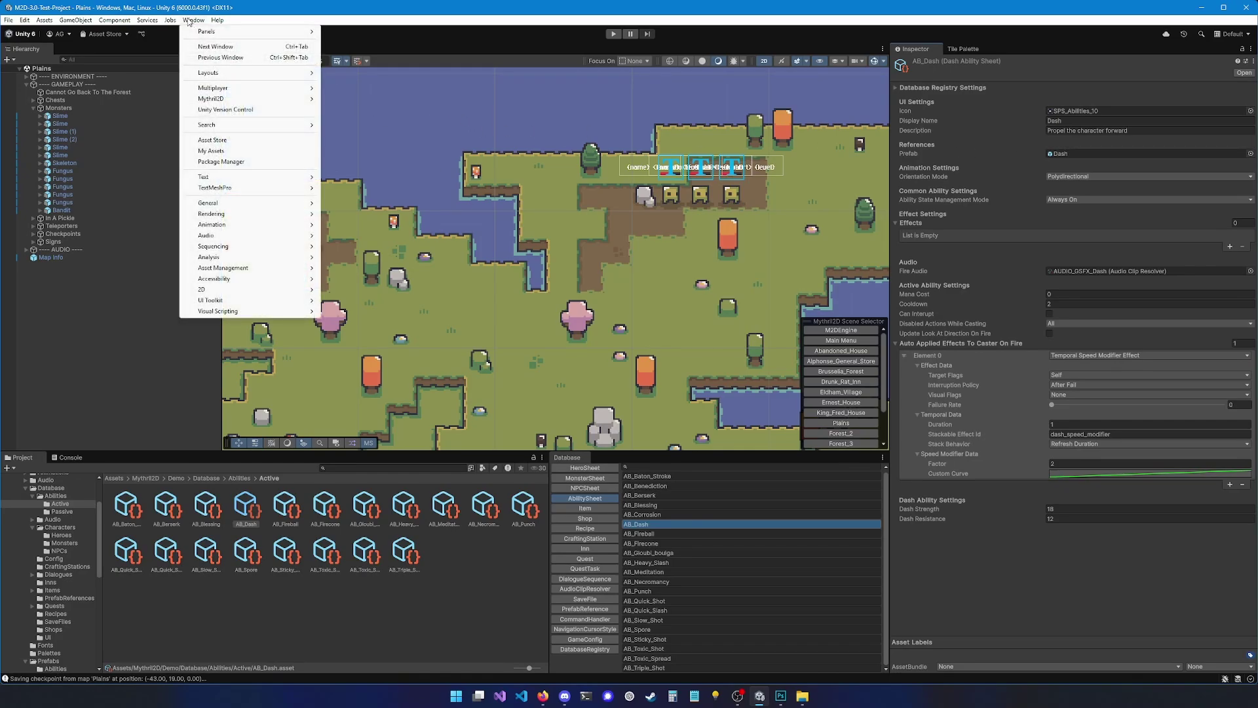
mouse_move(262, 98)
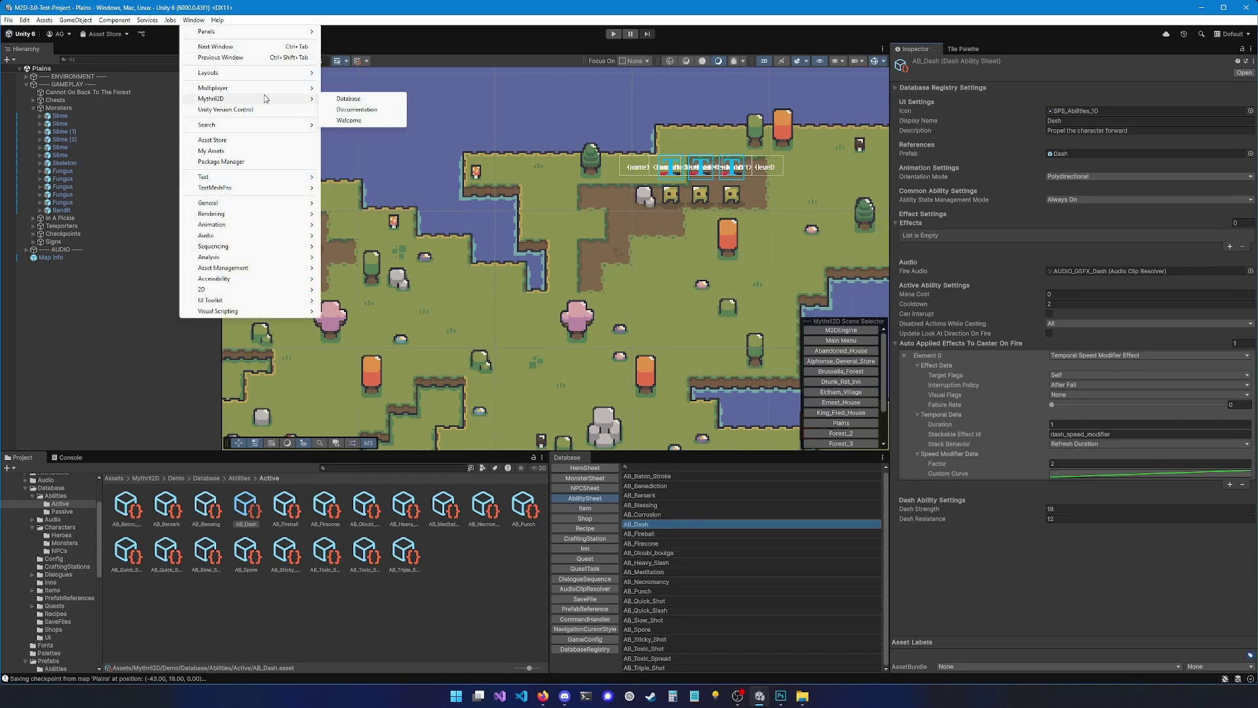
left_click(372, 112)
left_click_drag(539, 101, 403, 104)
Step: Go to Abilities, then the Effects page, and skim the built-in effects list
left_click(306, 135)
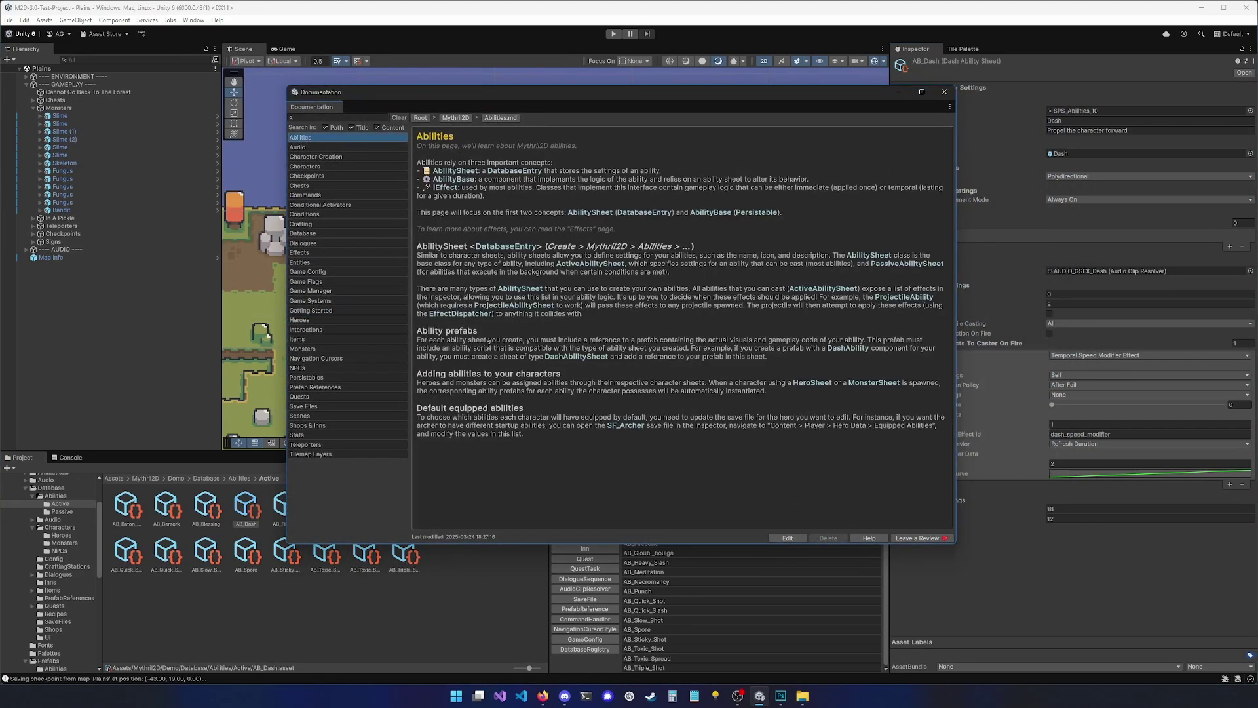
left_click(319, 253)
scroll(443, 337, "down", 5)
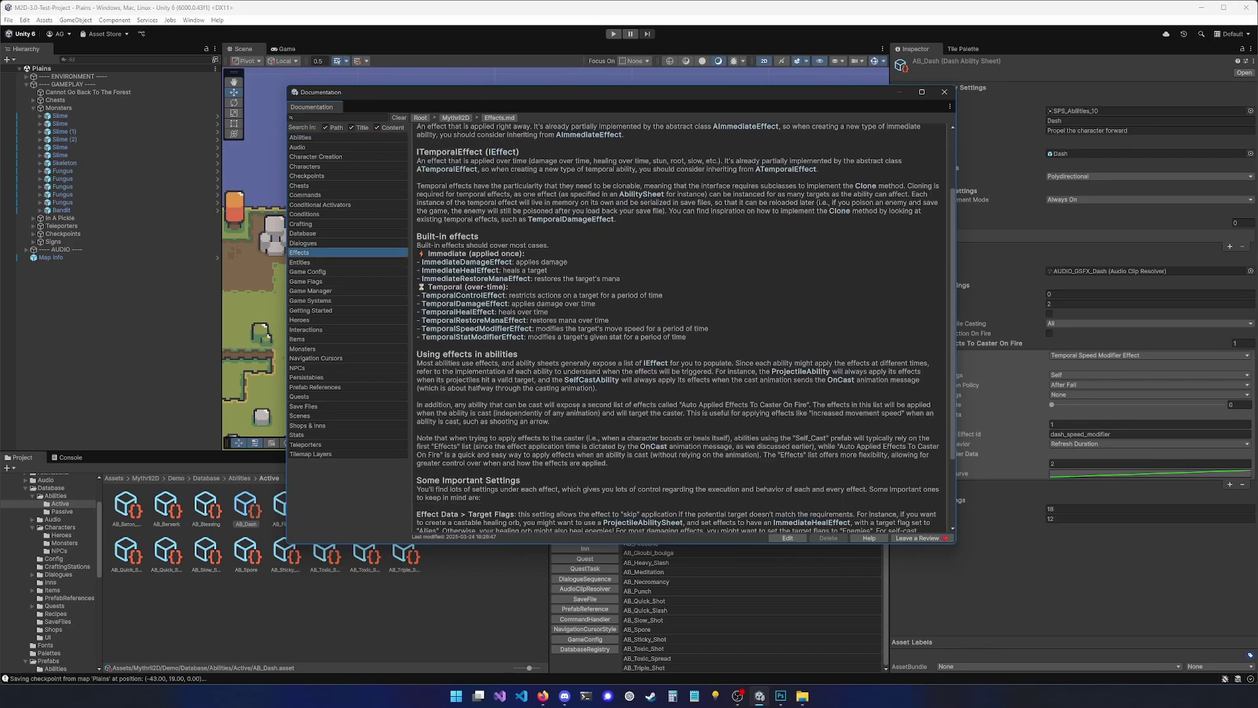
scroll(457, 321, "up", 4)
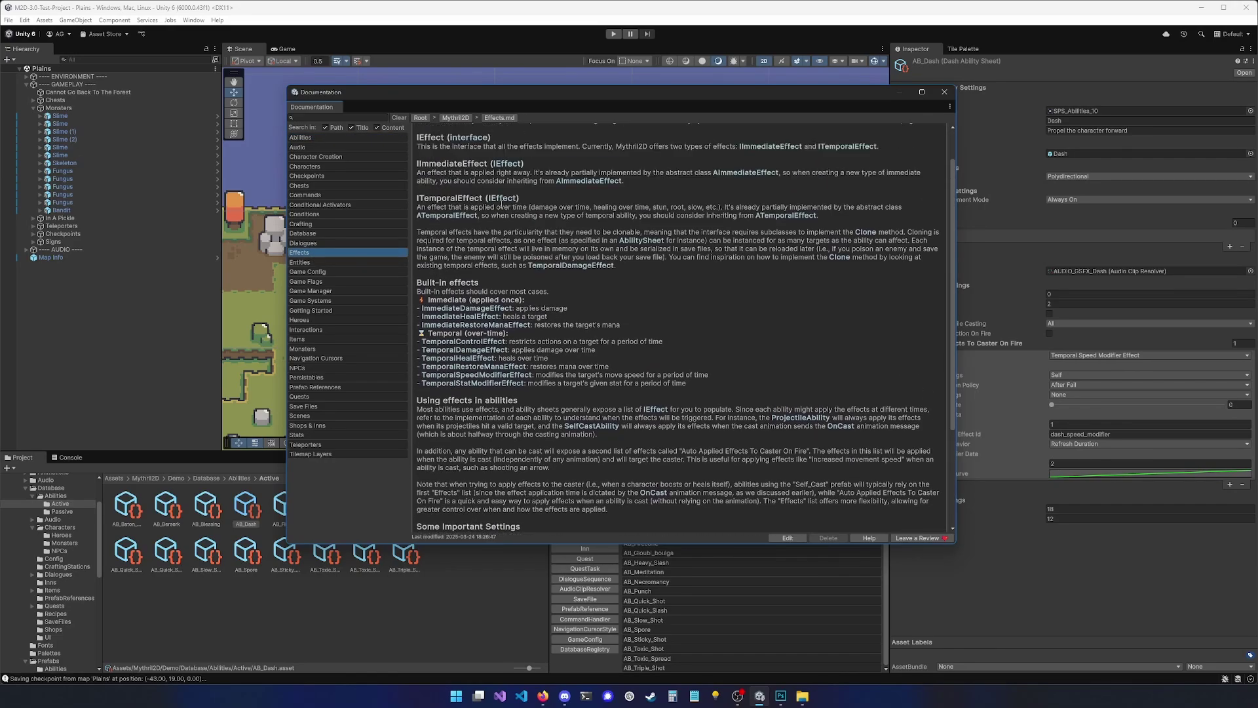
scroll(499, 359, "down", 1)
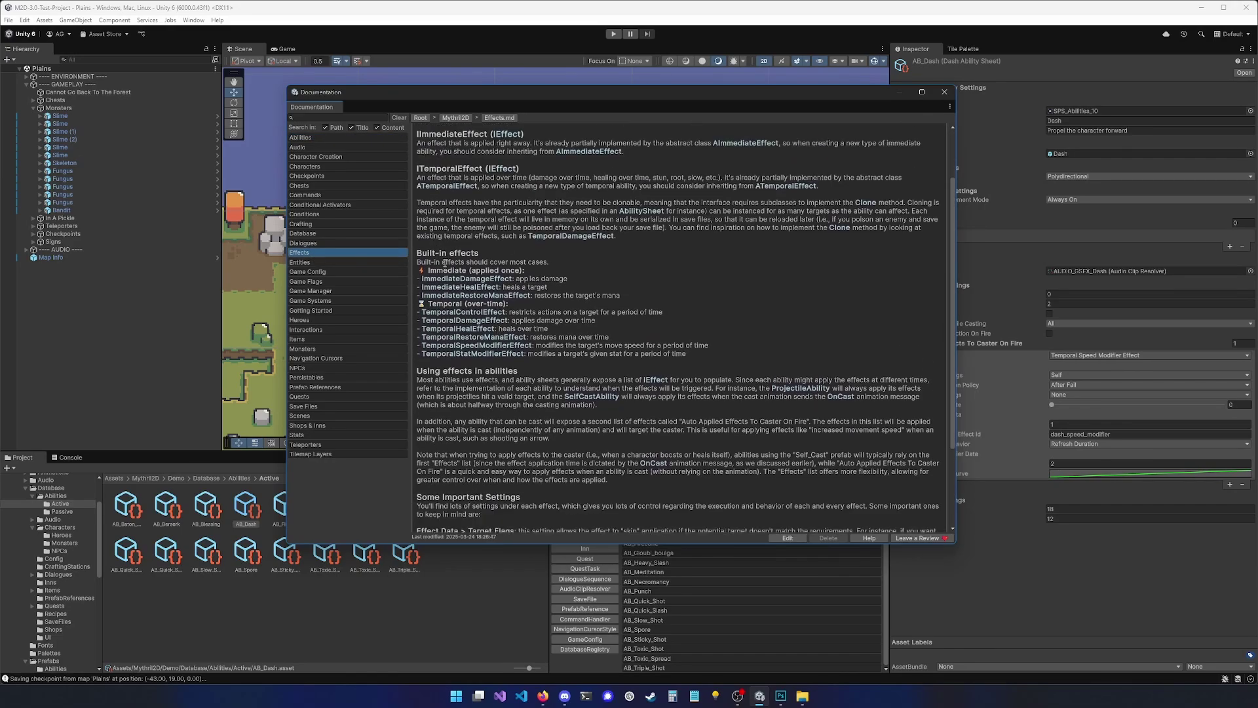
scroll(447, 189, "up", 2)
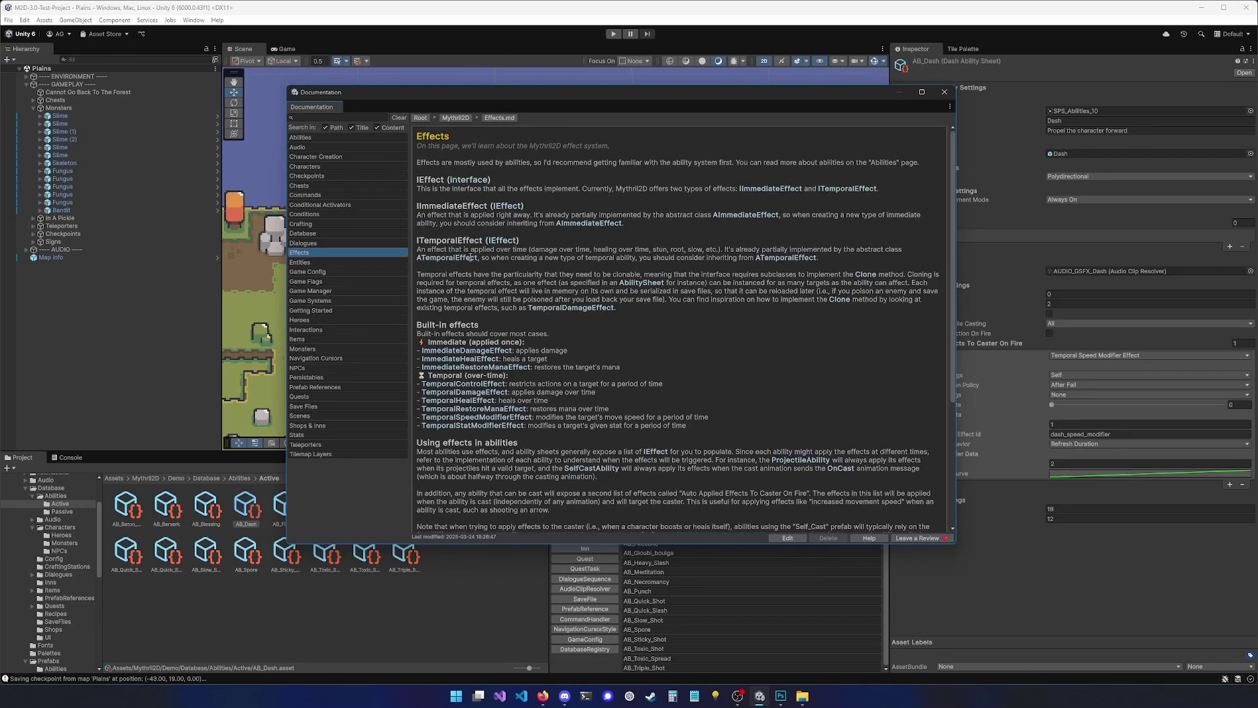